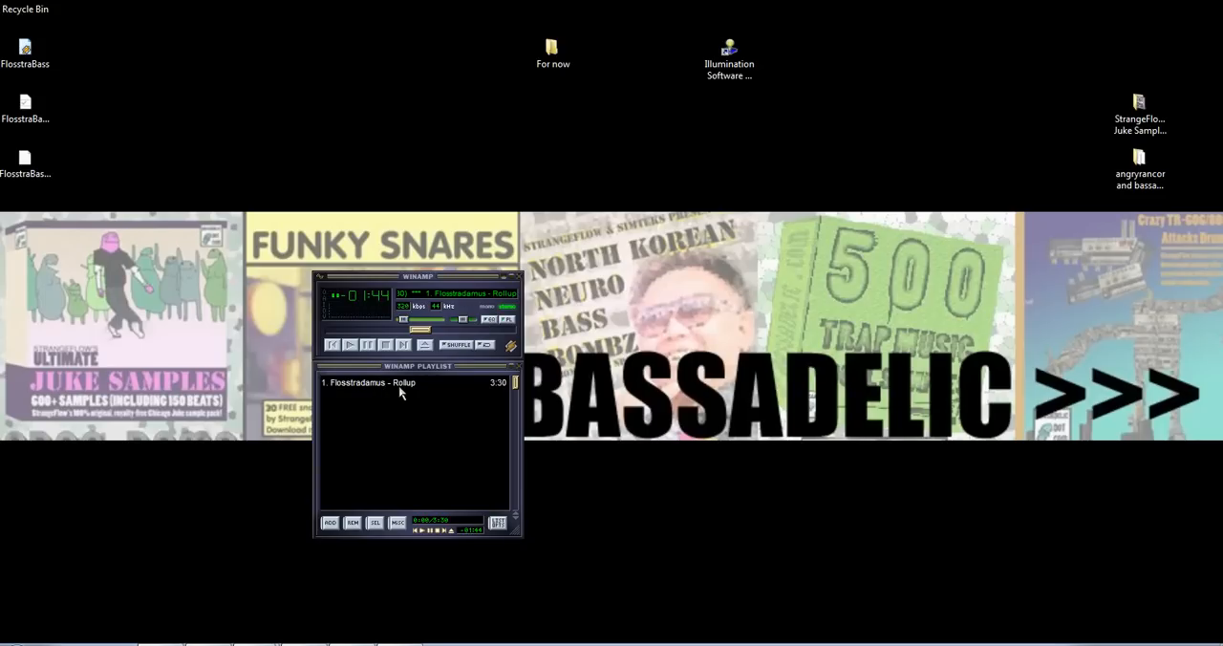
- Minimize the Winamp player, switch to the ACID project, and narrow the track header list to widen the timeline
left_click(504, 278)
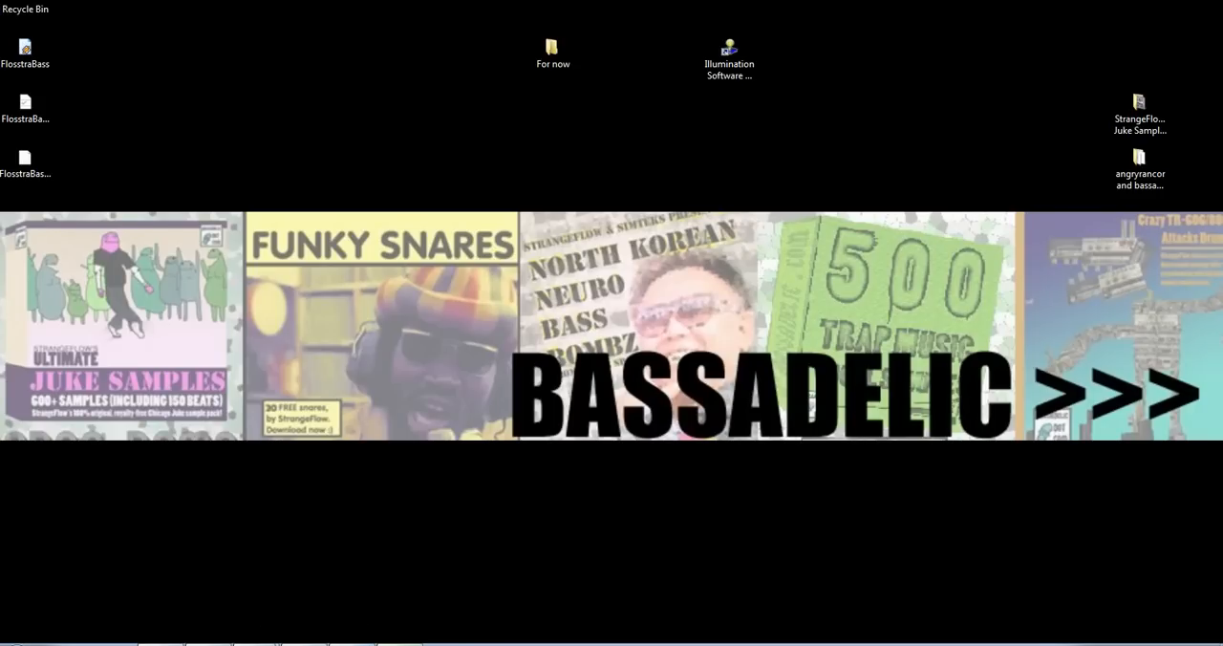
left_click(352, 645)
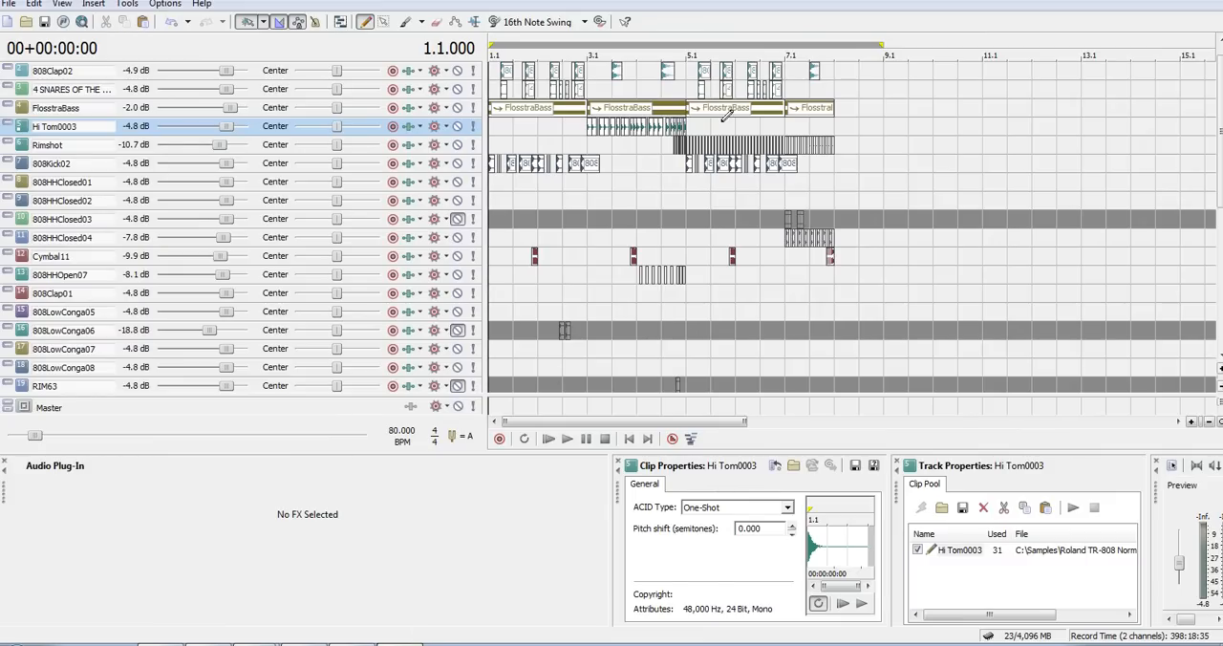
left_click(835, 49)
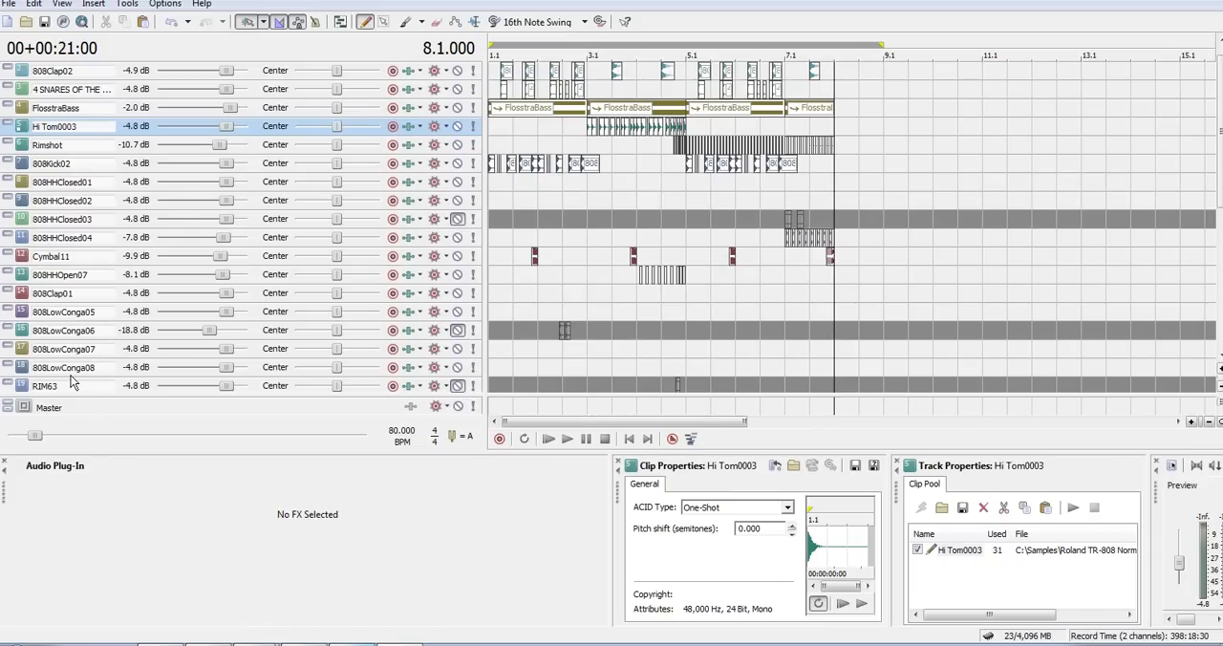
left_click_drag(486, 43, 346, 43)
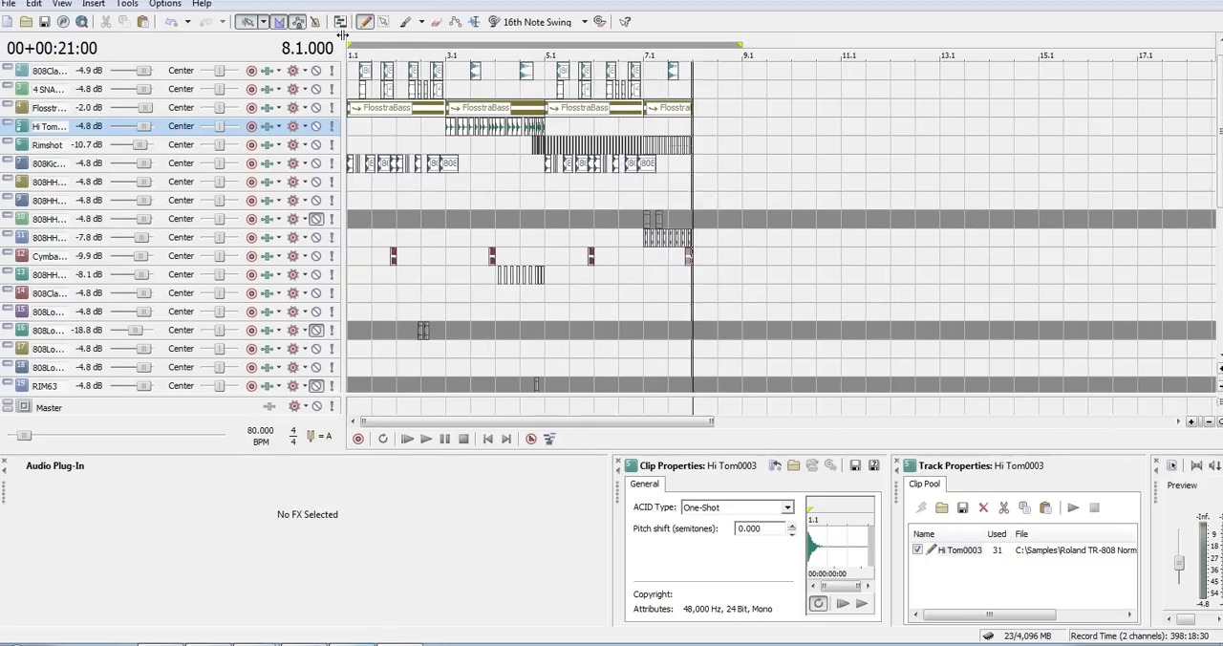
left_click(355, 39)
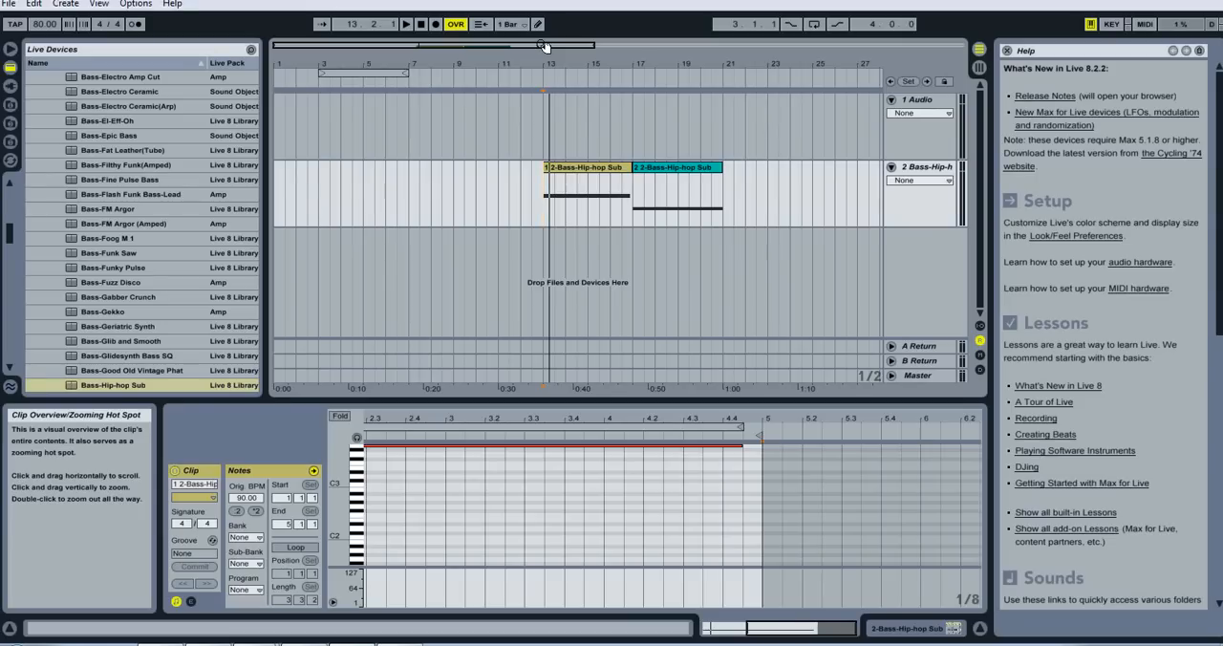
- Zoom the Ableton Live arrangement in on the bass clips and select the first Bass-Hip-hop Sub clip at bar 13
left_click(533, 187)
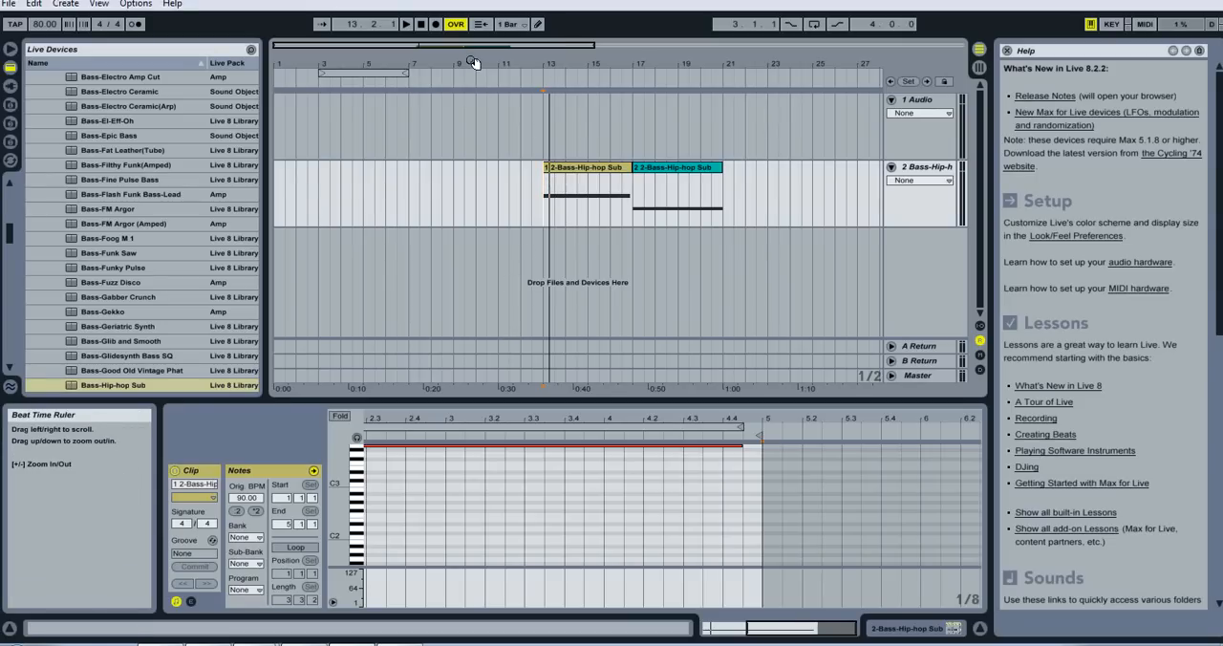
left_click_drag(468, 45, 469, 86)
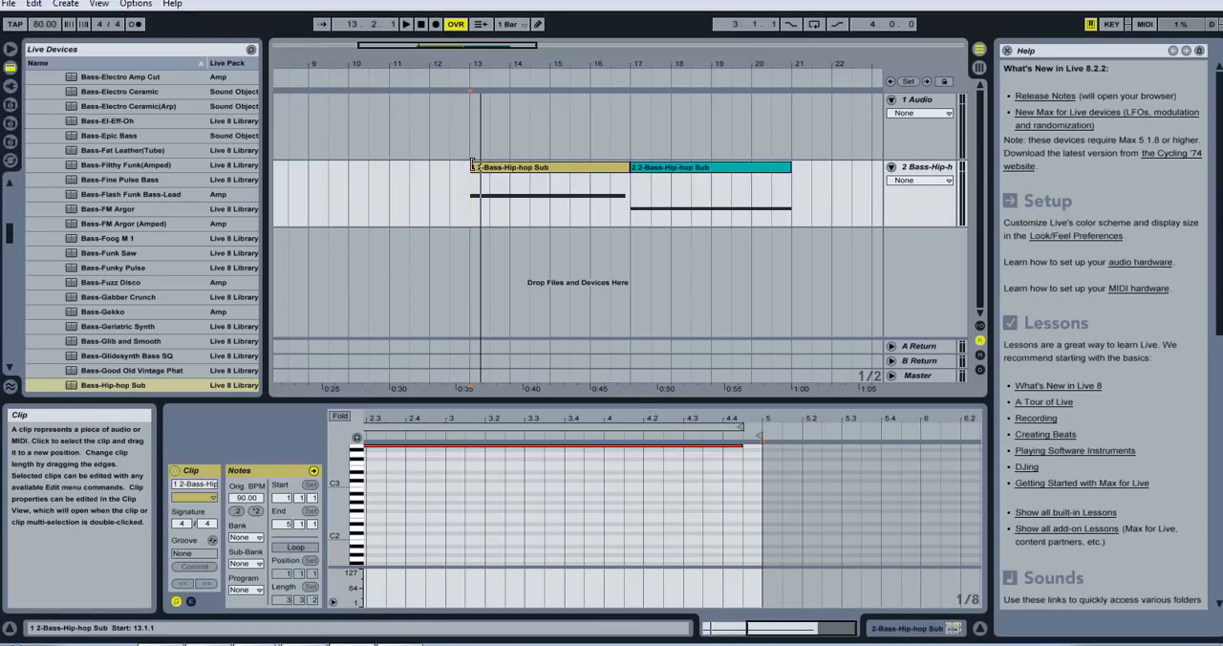
left_click(472, 166)
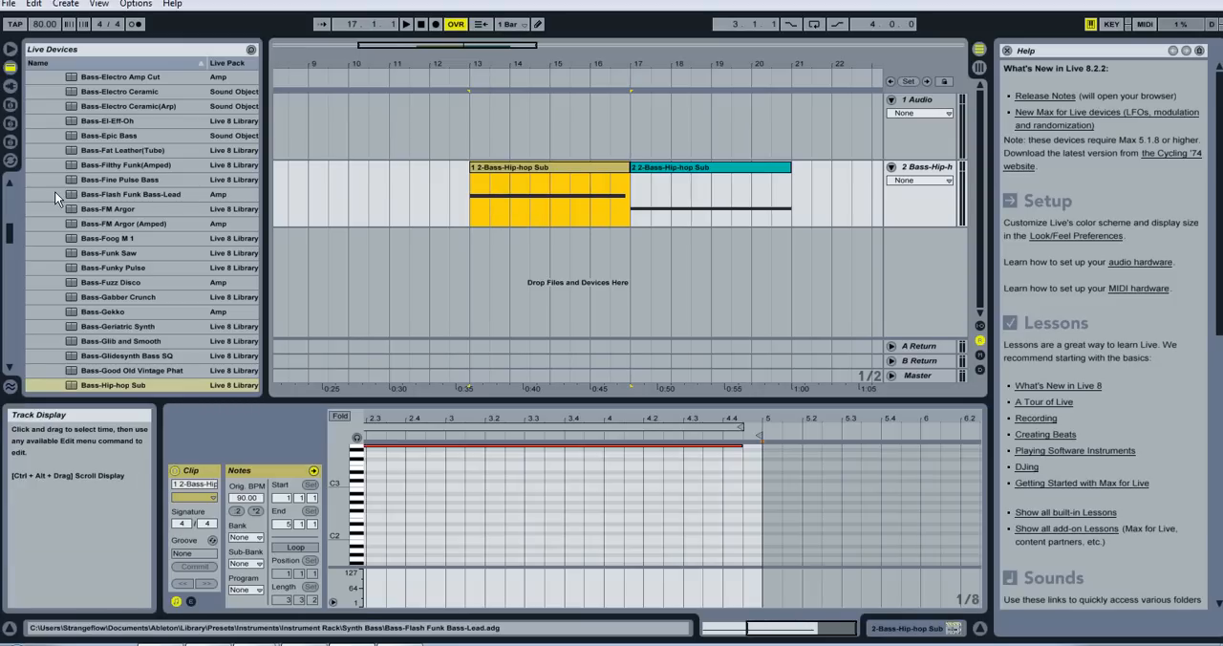
- Load the Bass-Hip-hop Sub preset from the Synth Bass instrument racks onto track 2 in Session View and return to the arrangement
left_click_drag(6, 231, 2, 197)
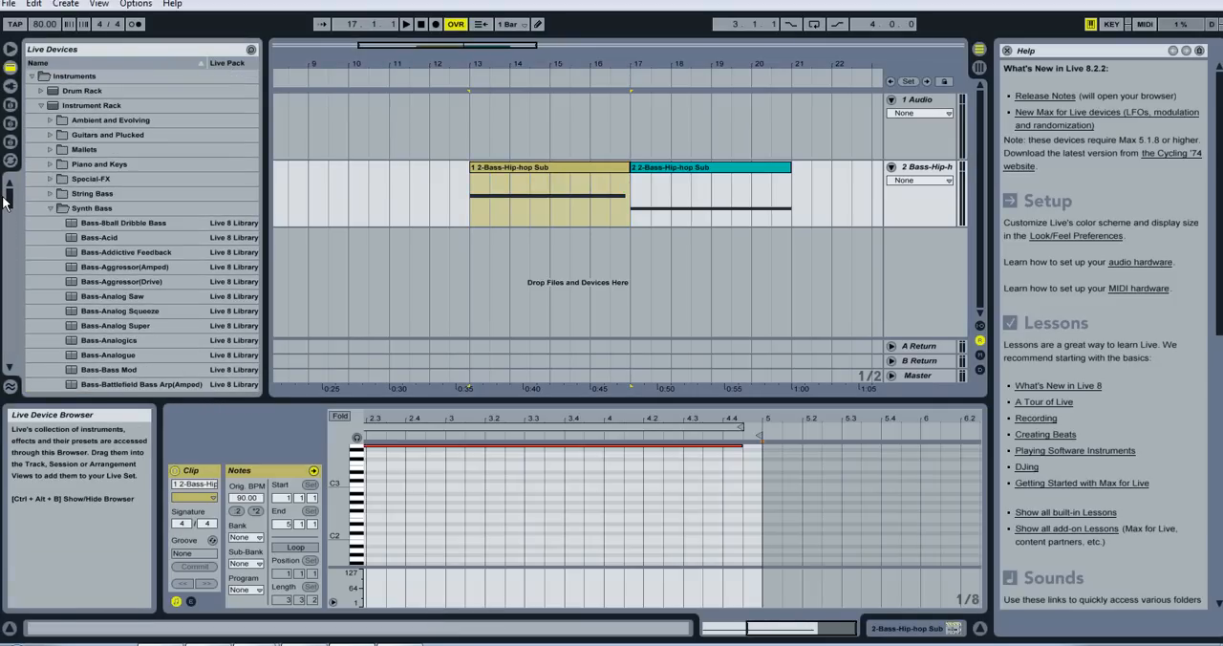
left_click(50, 208)
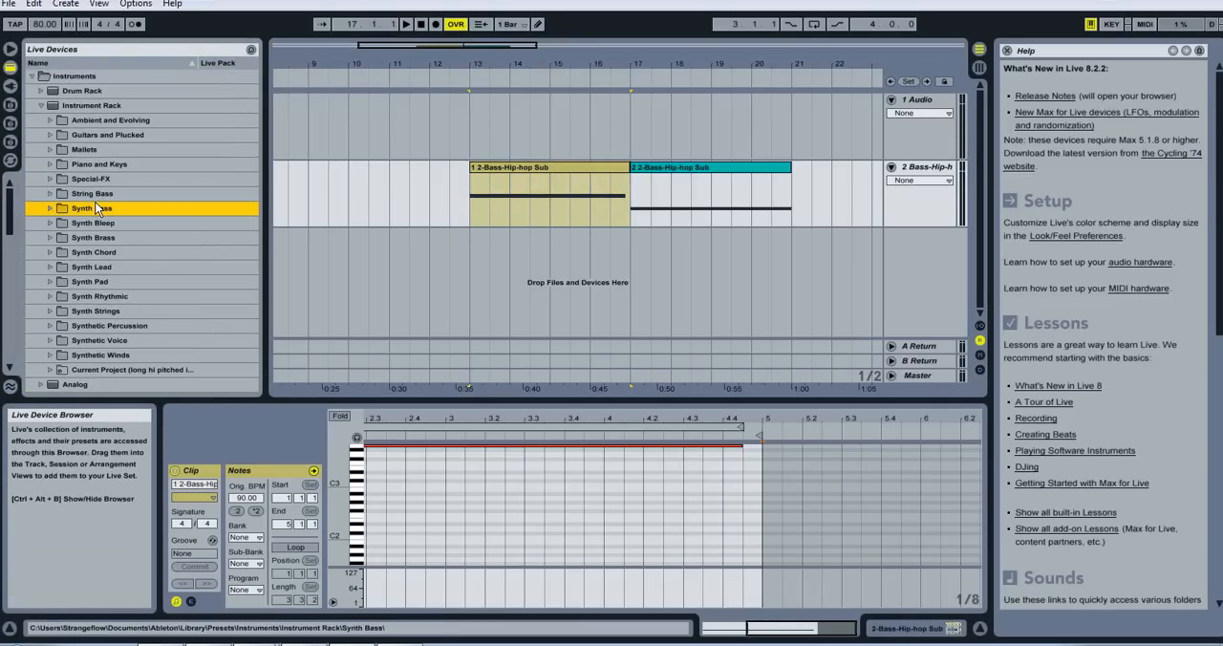
left_click(51, 208)
left_click_drag(17, 197, 13, 241)
key("Tab")
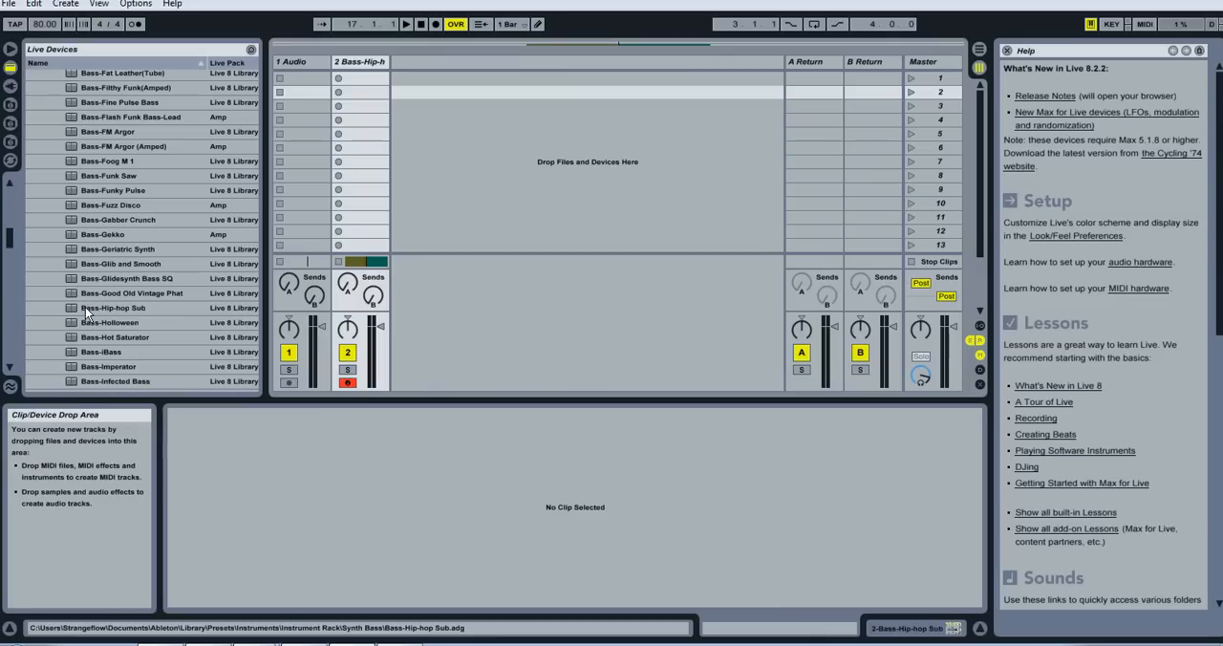
left_click_drag(85, 307, 356, 107)
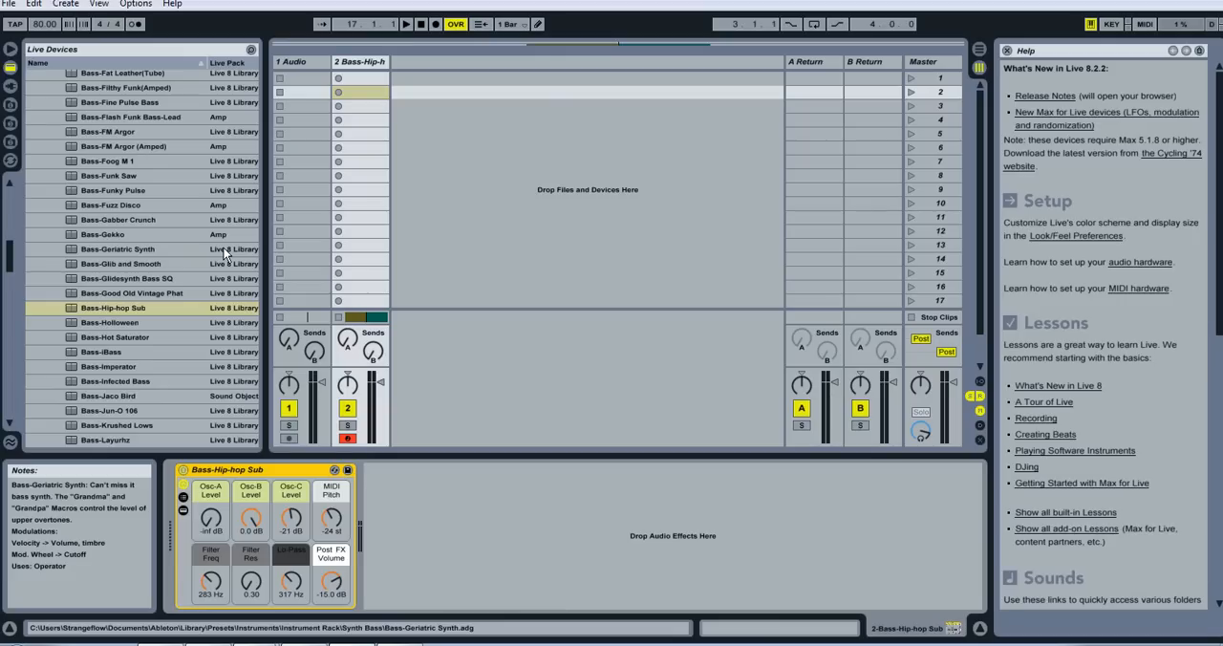
left_click(344, 63)
key("Tab")
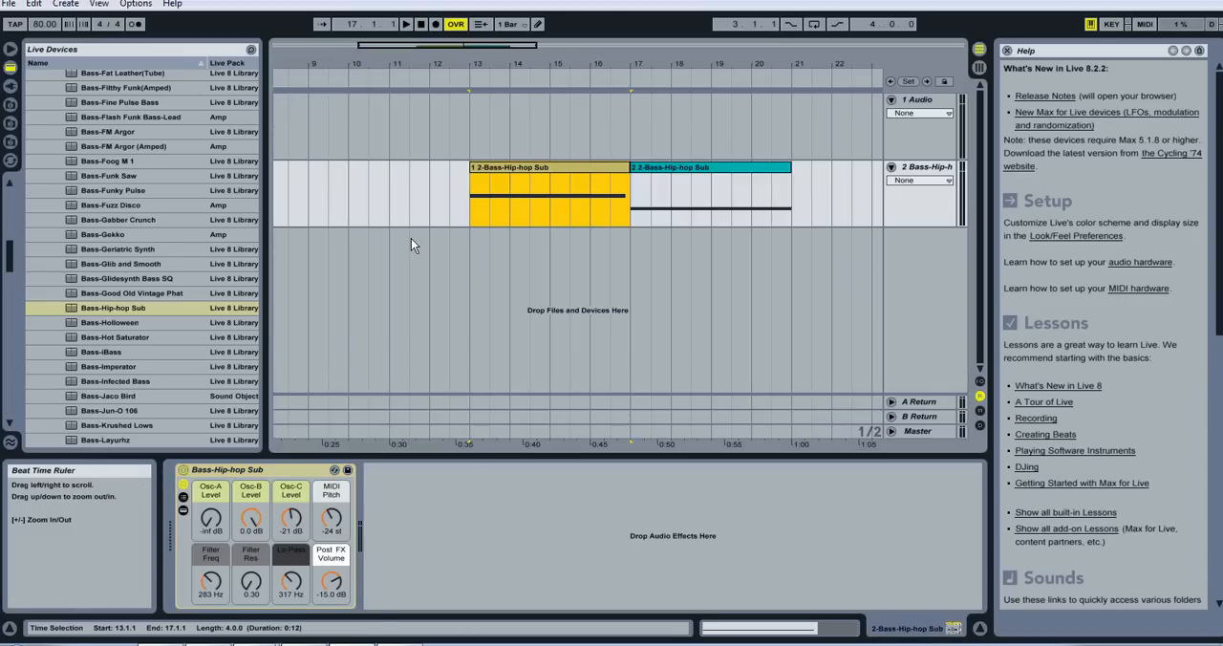
- Zoom in on the bar 13 bass clip and open its notes in an enlarged MIDI note editor
left_click(469, 204)
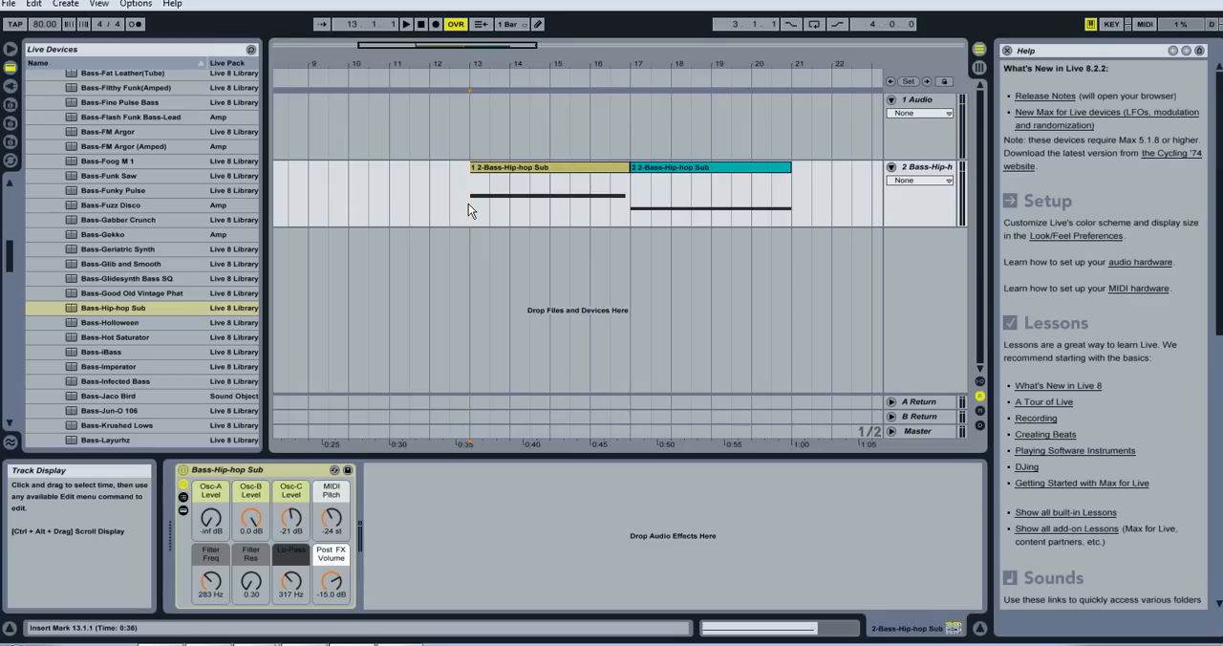
left_click_drag(460, 46, 460, 77)
left_click(386, 169)
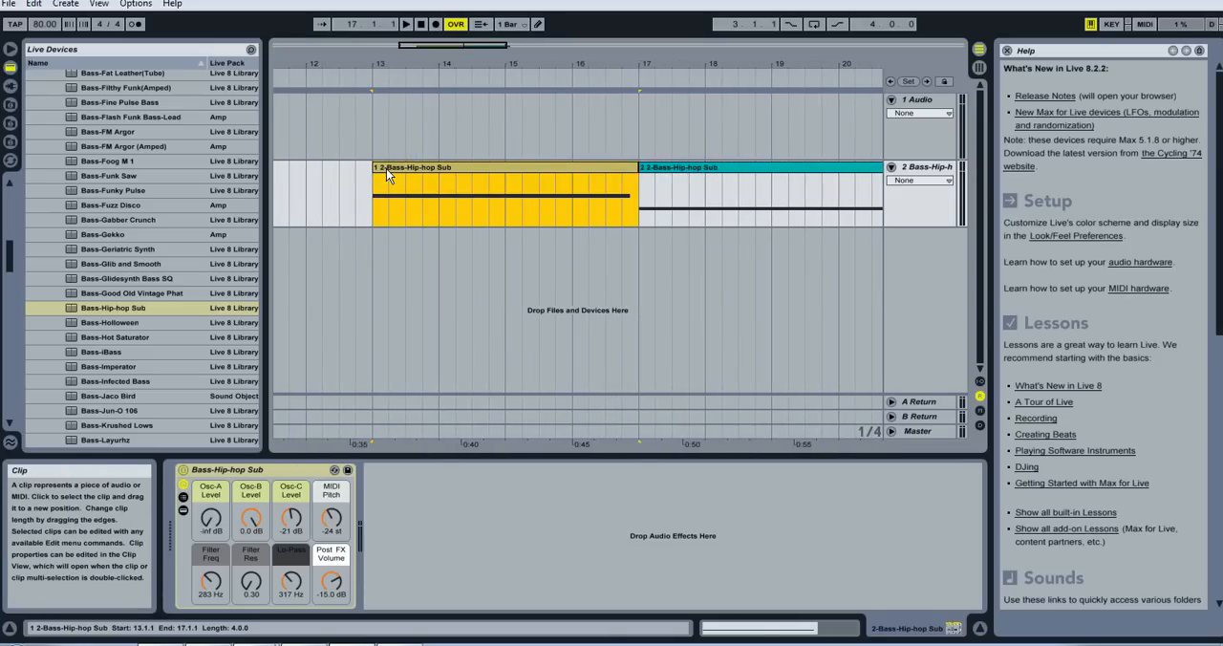
double_click(386, 170)
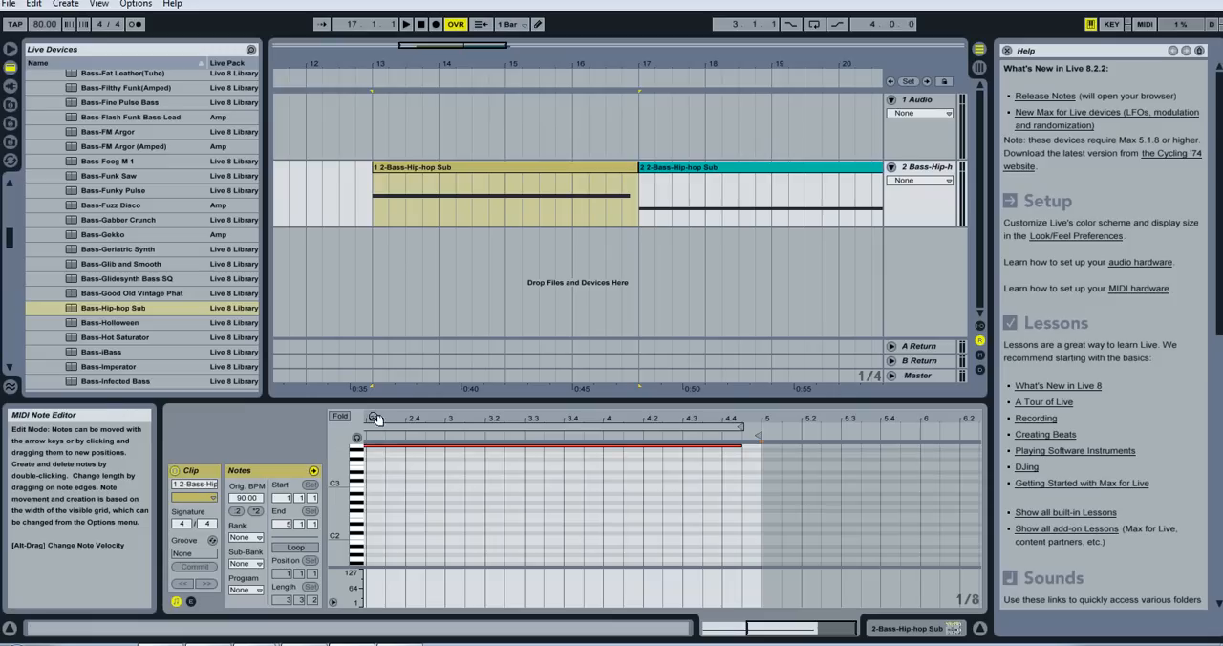
left_click_drag(373, 402, 352, 233)
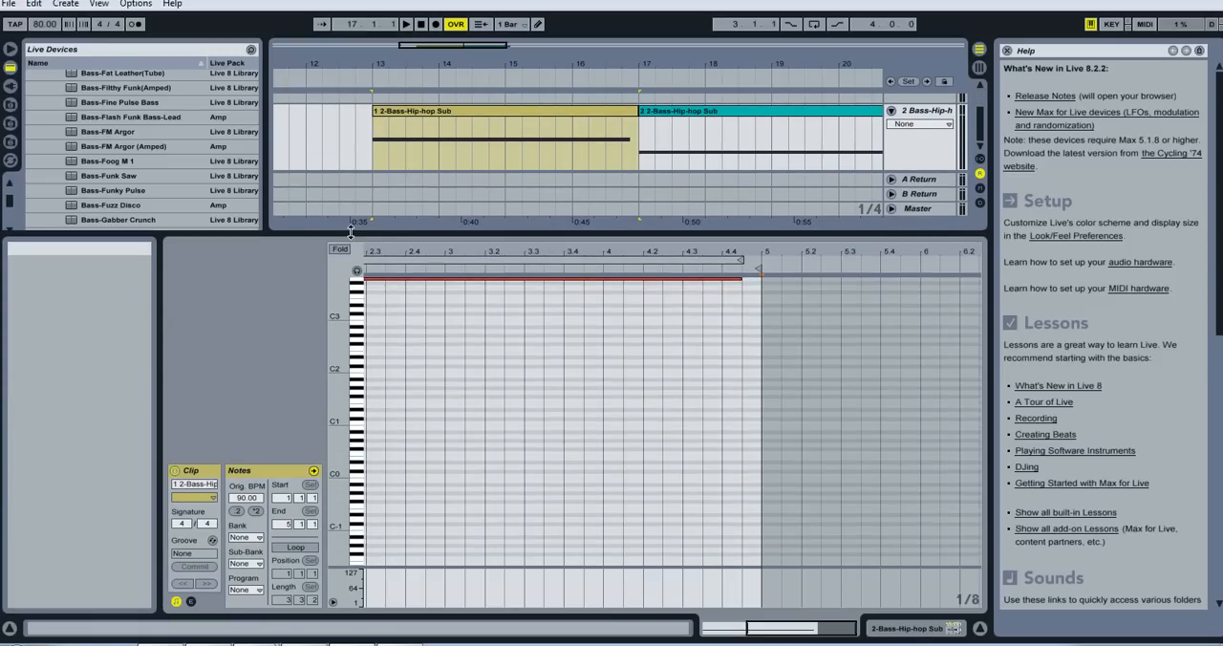
- Try the first clip's long note at B3, return it to A3, and open the second clip's notes
left_click(372, 281)
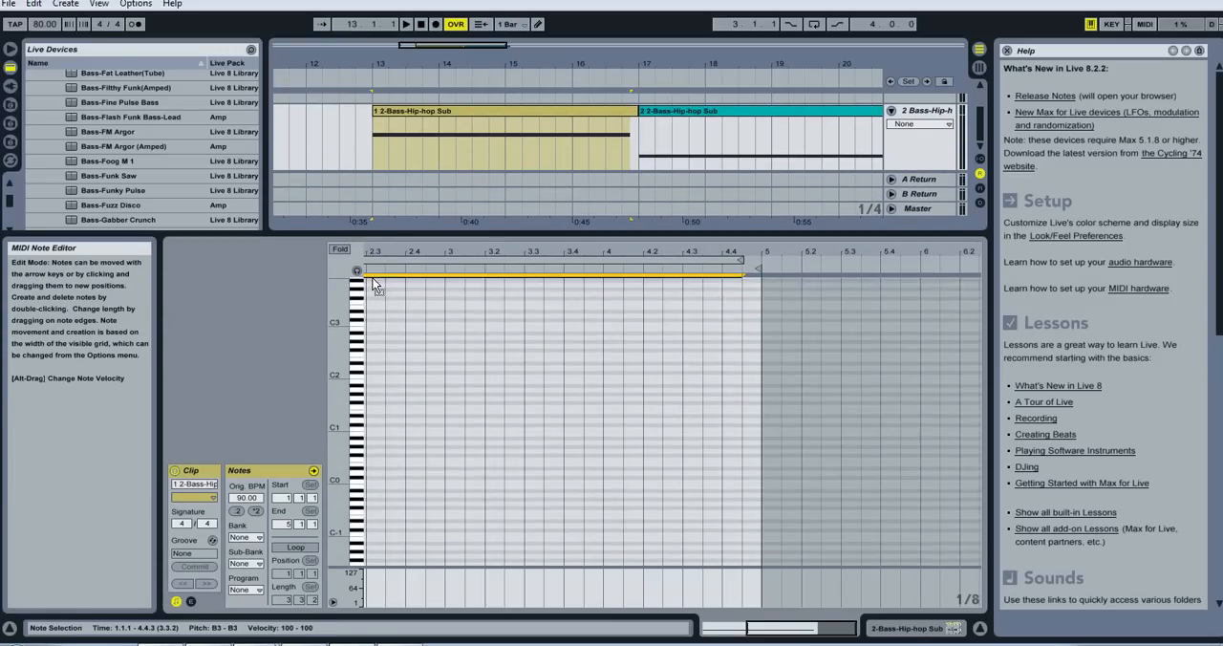
left_click_drag(376, 287, 378, 296)
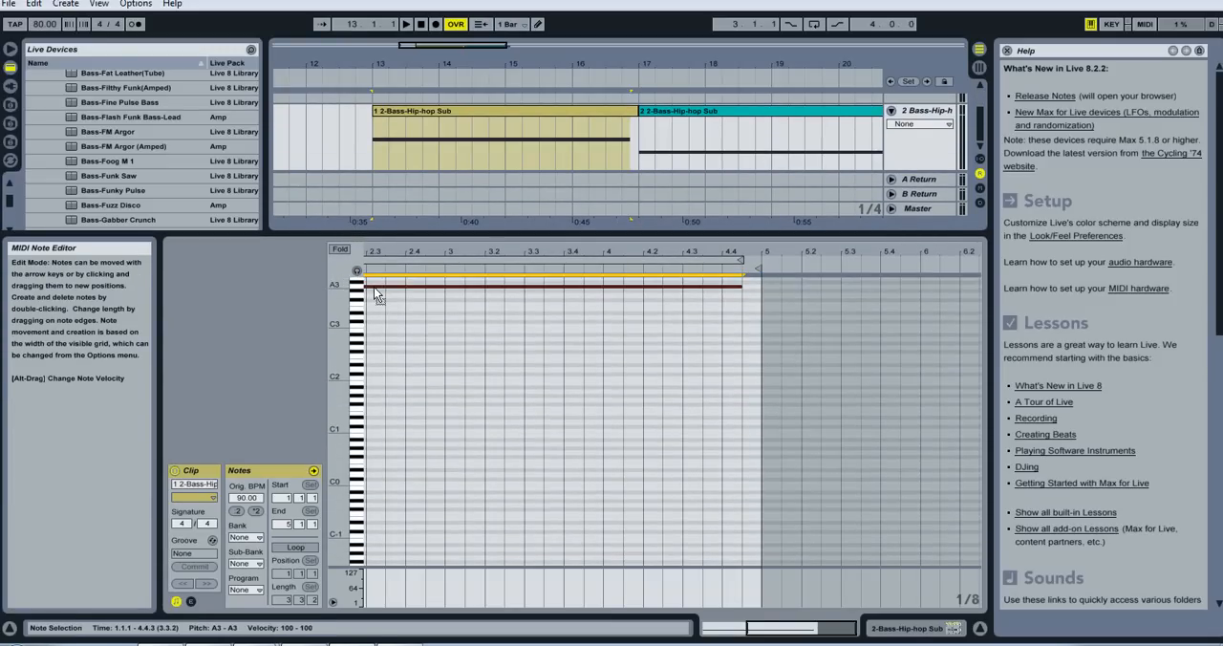
left_click(376, 153)
left_click(650, 155)
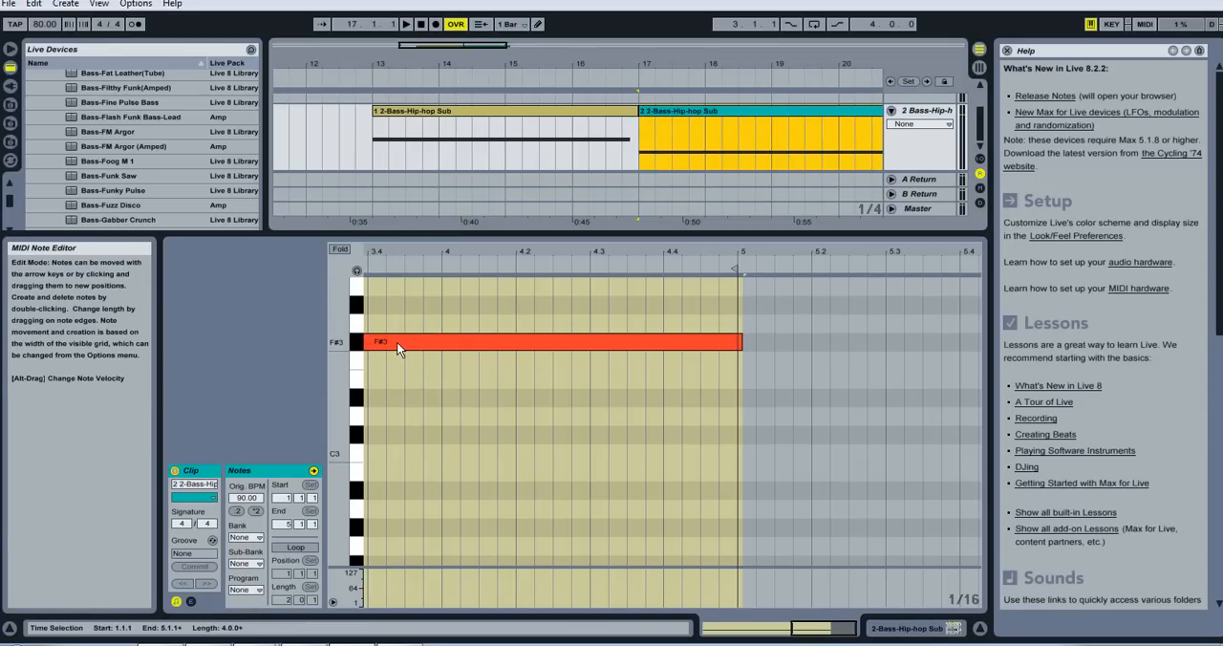
- Play back the first bass clip from bar 13 and the second bass clip from bar 17
left_click(372, 151)
key("space")
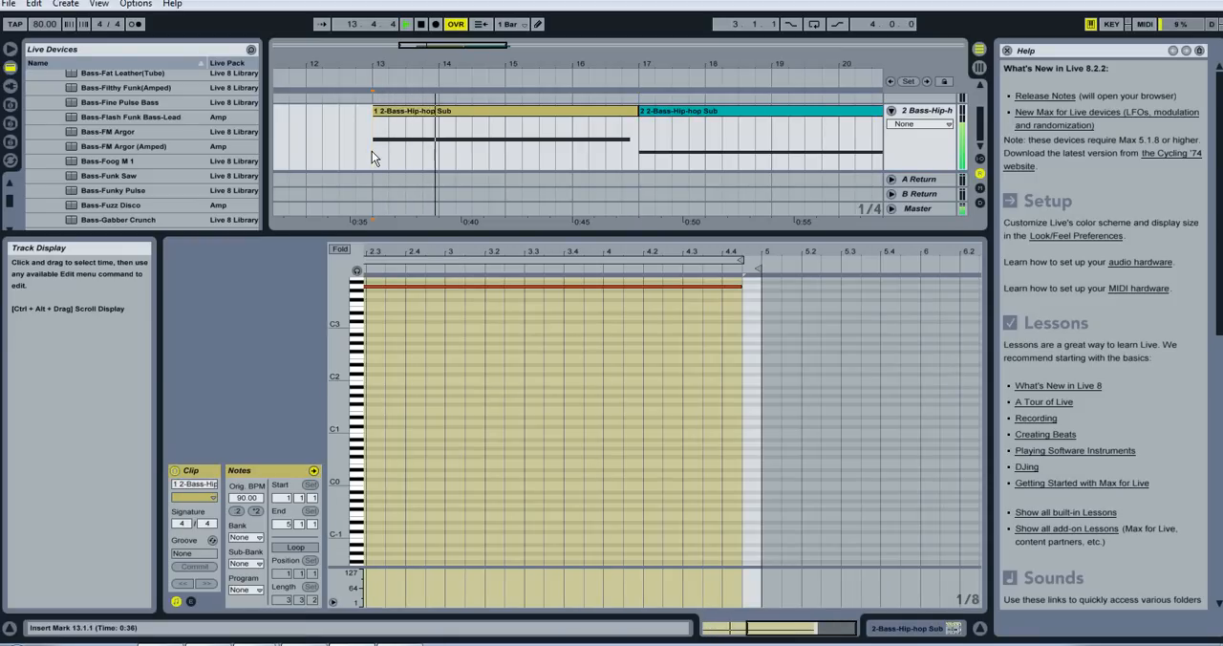
key("space")
left_click(640, 142)
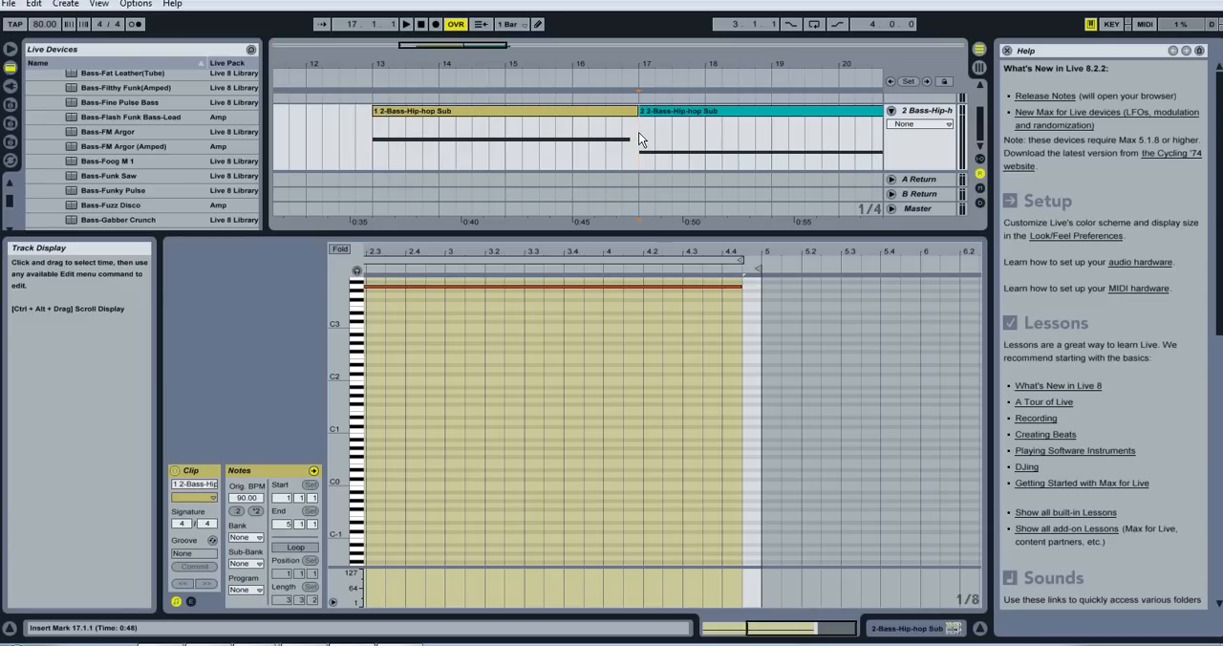
key("space")
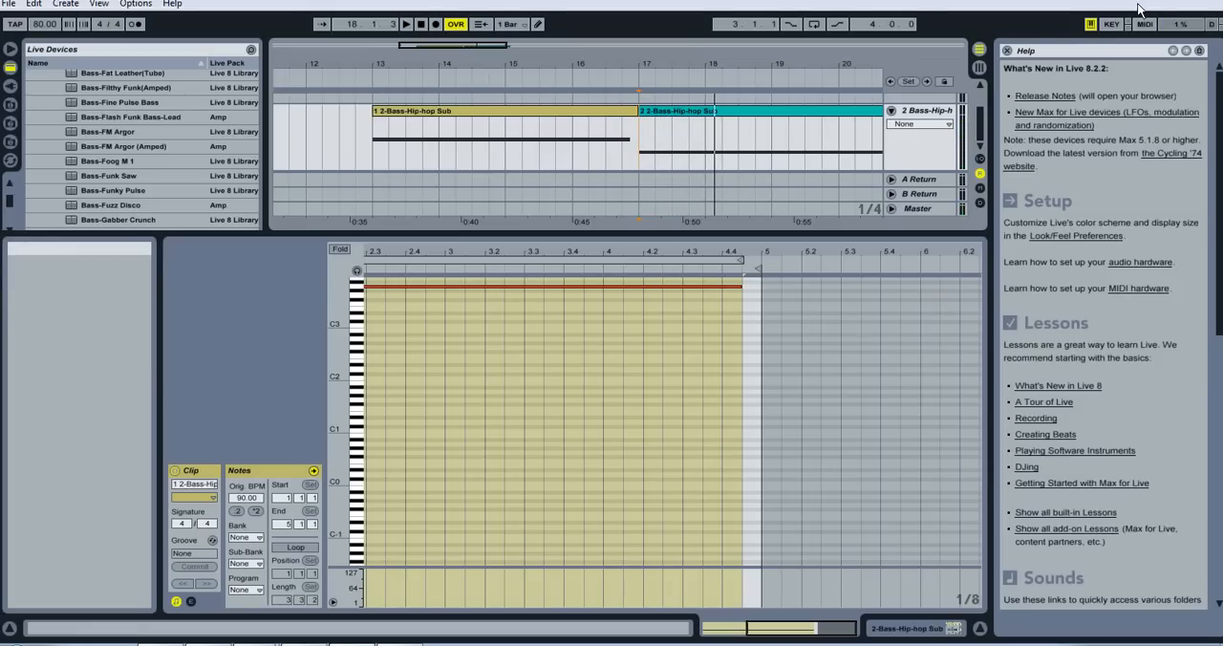
- Locate the Export Audio/Video command, and switch back to the FlosstraBass track in ACID with narrower track headers
left_click(8, 3)
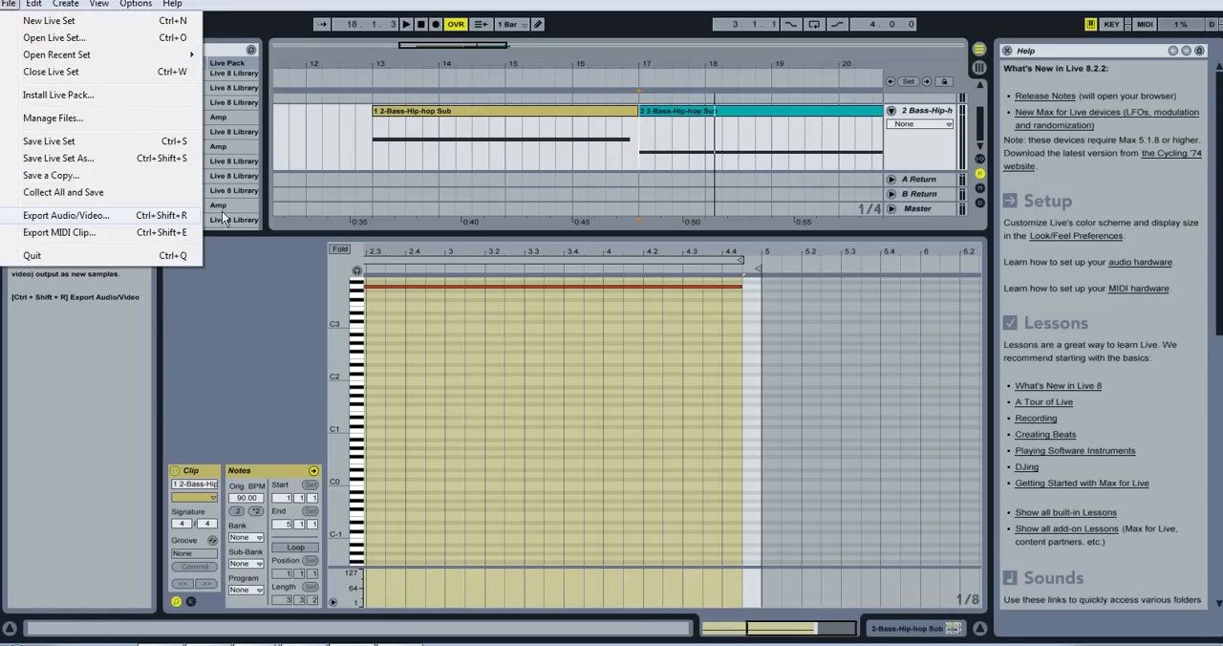
left_click(839, 372)
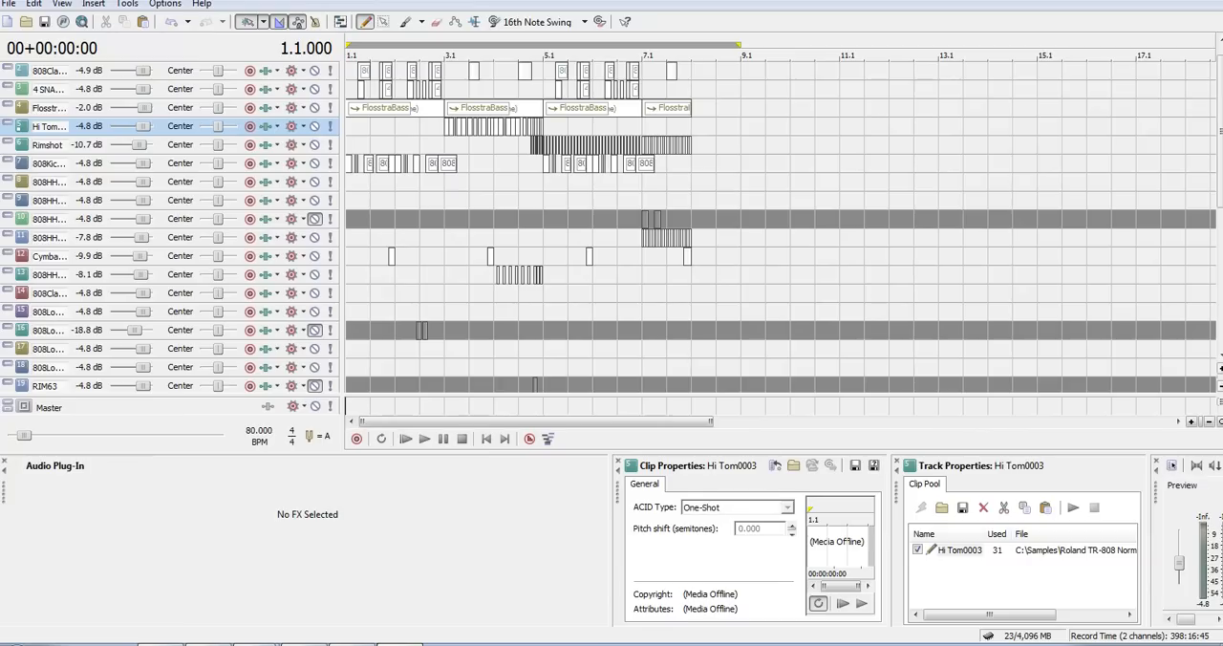
left_click(60, 112)
left_click_drag(341, 99, 308, 100)
- Delete the range of tracks from 808Clap01 through RIM63
left_click(67, 298)
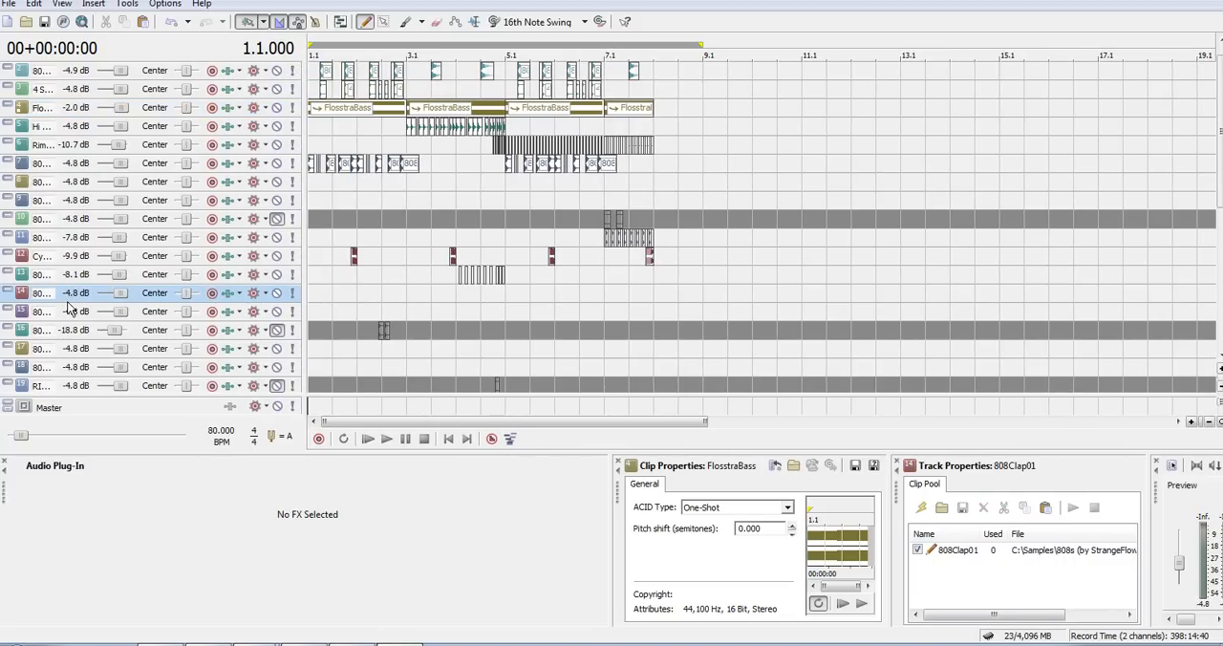
scroll(67, 308, "down", 2)
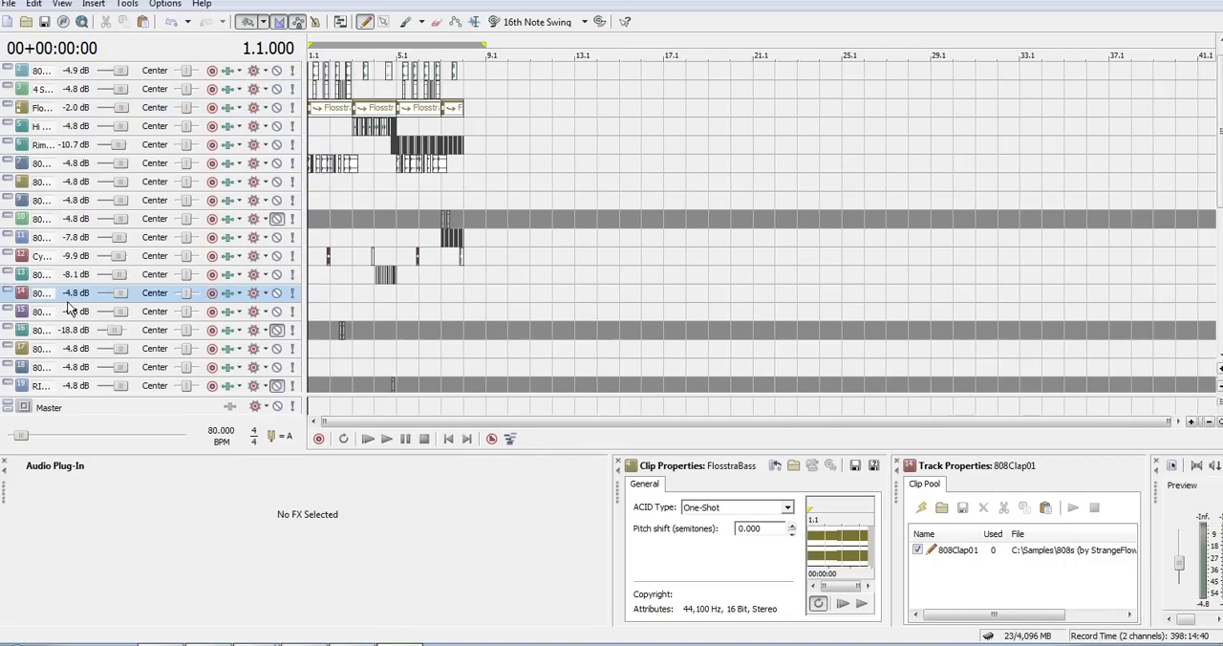
left_click(38, 386, "shift")
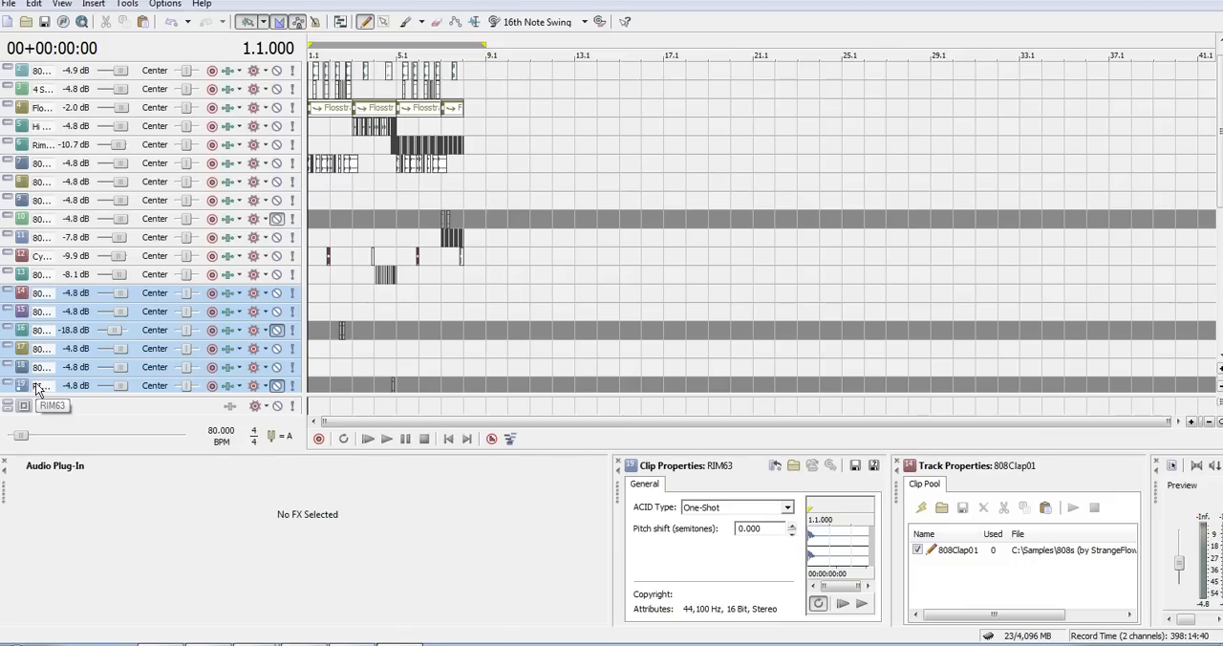
key("Delete")
- Delete all remaining tracks from RIM127 down to the end of the track list
left_click(28, 298)
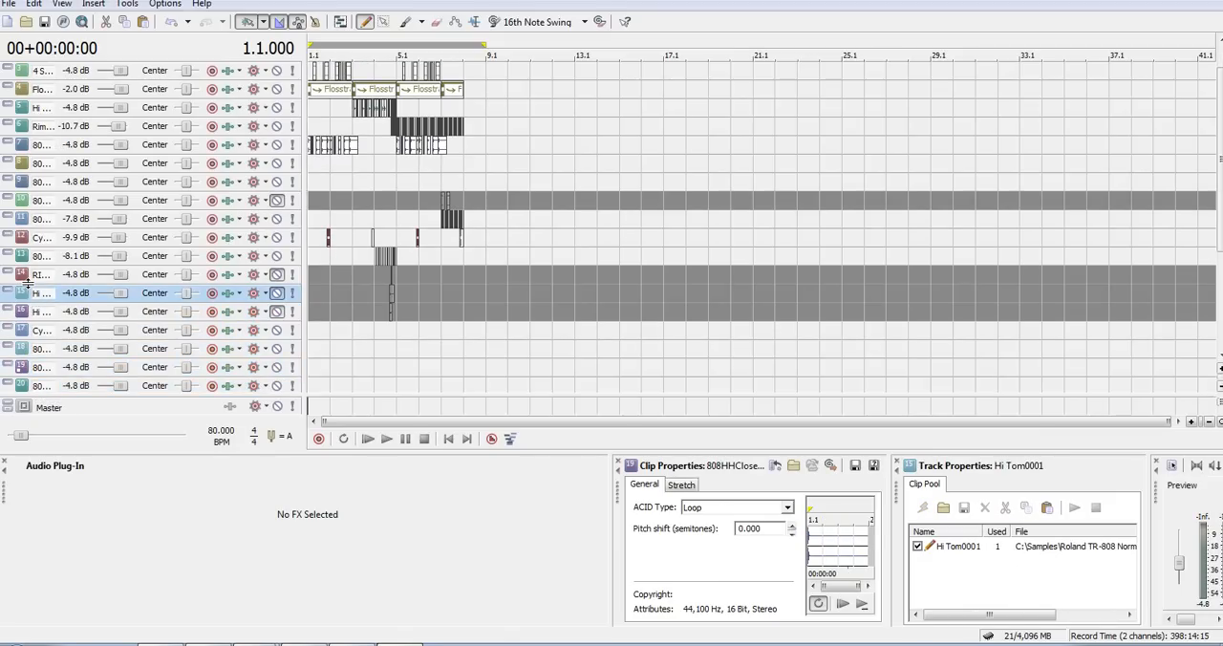
left_click(29, 281)
key("shift+Down")
key("shift+Down")
key("shift+Down")
key("shift+Down")
key("shift+Down")
key("shift+Down")
key("shift+Down")
key("shift+Down")
key("shift+Down")
key("shift+Down")
key("shift+Down")
key("shift+Down")
key("shift+Down")
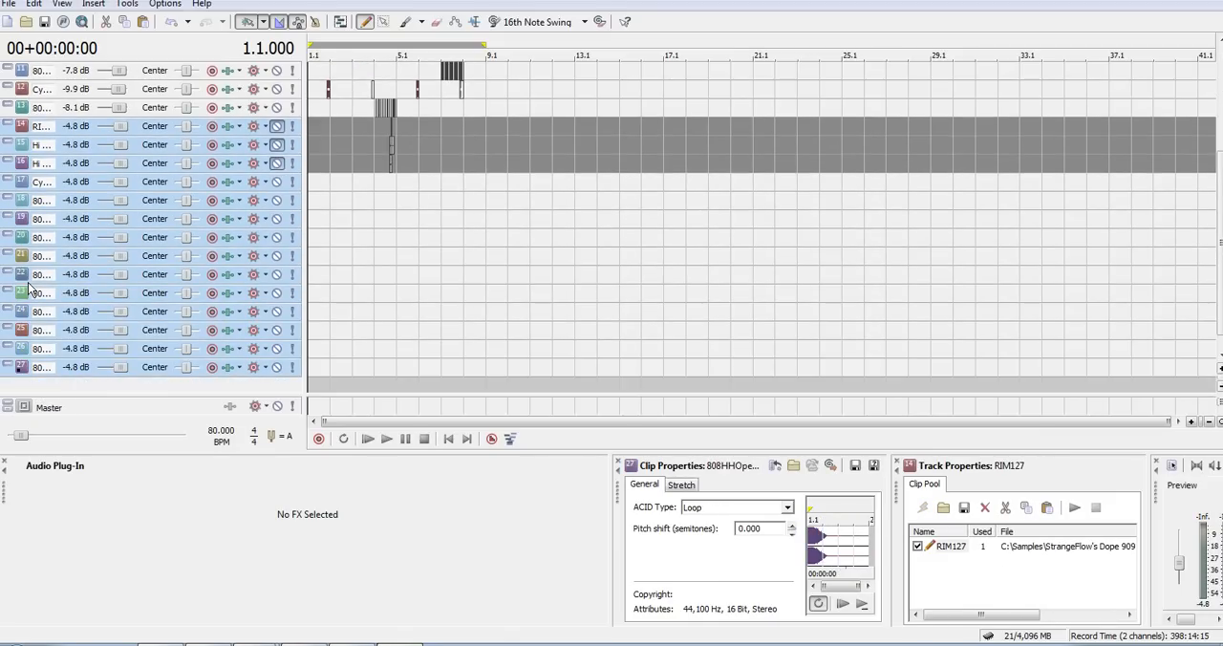
key("Delete")
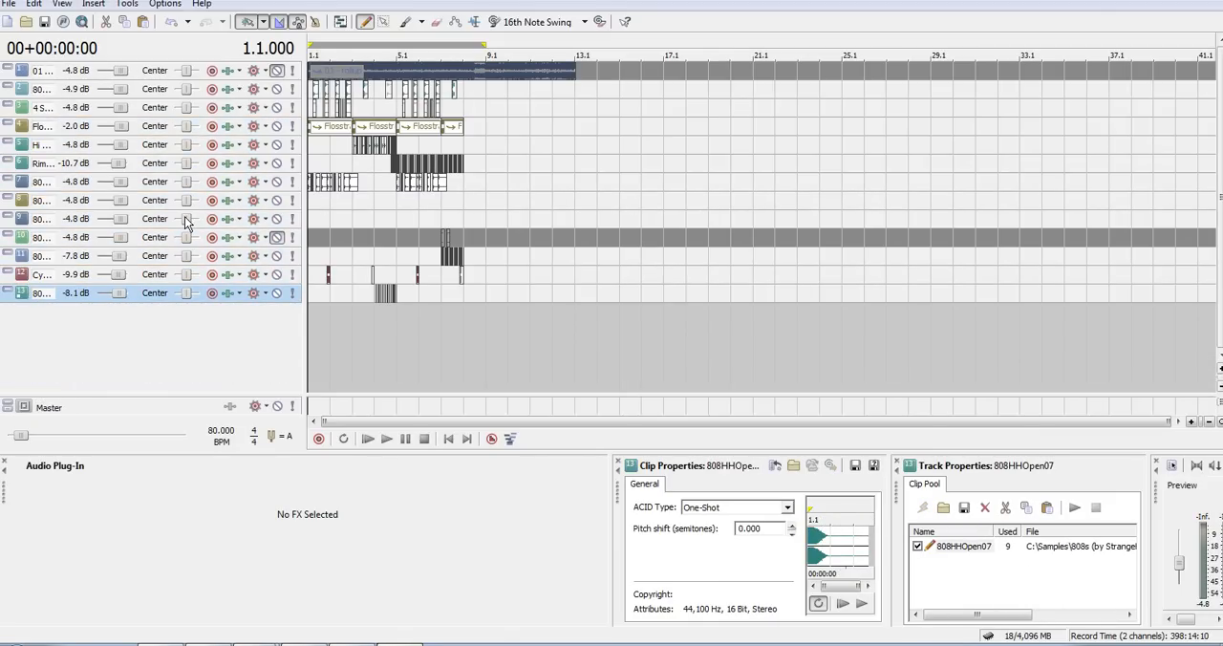
- Delete the two empty closed hi-hat tracks starting at 808HHClosed01, and the muted 808HHClosed03 track
left_click(37, 207)
left_click(37, 226, "shift")
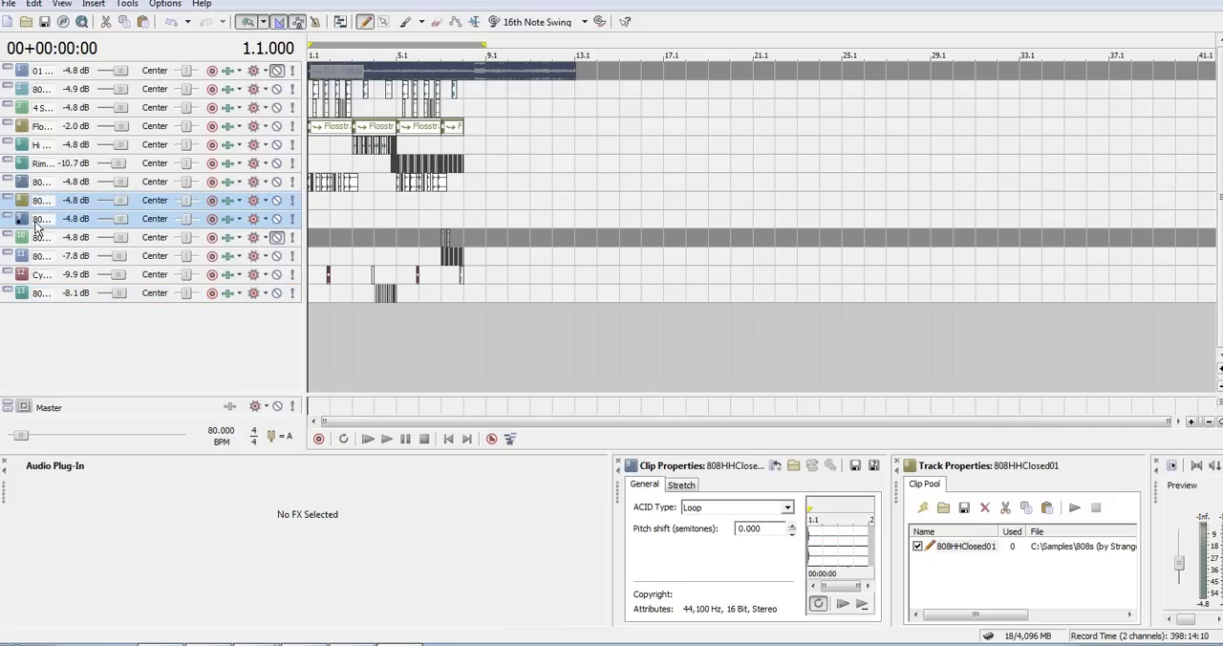
key("Delete")
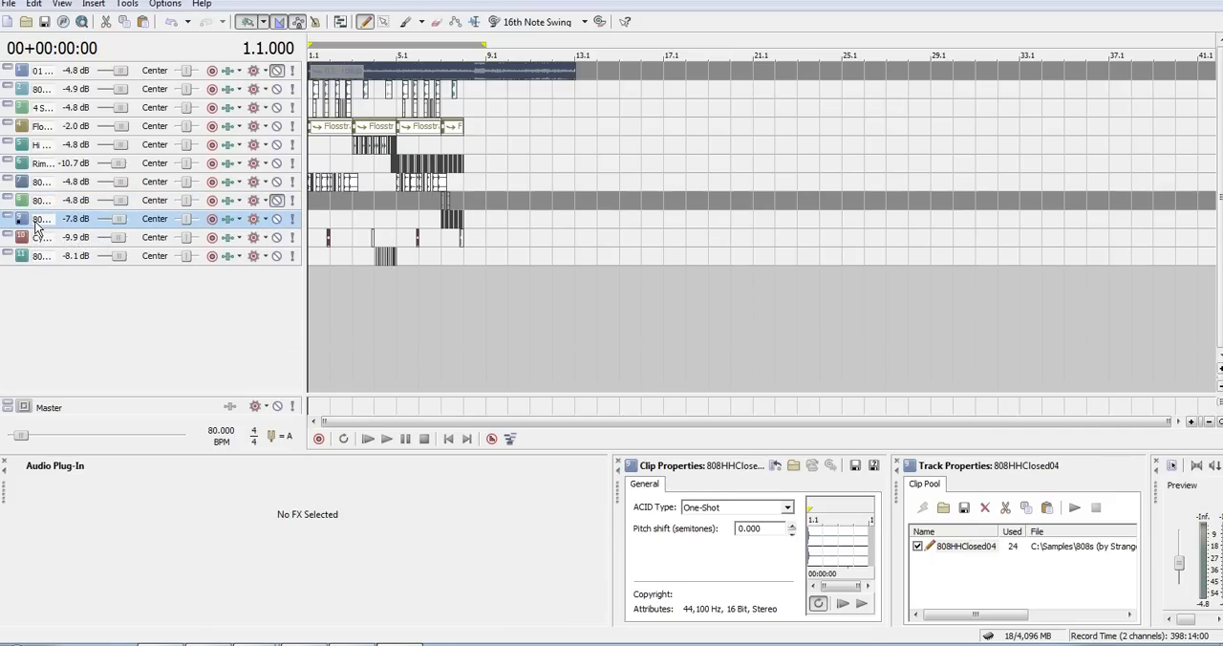
left_click(25, 203)
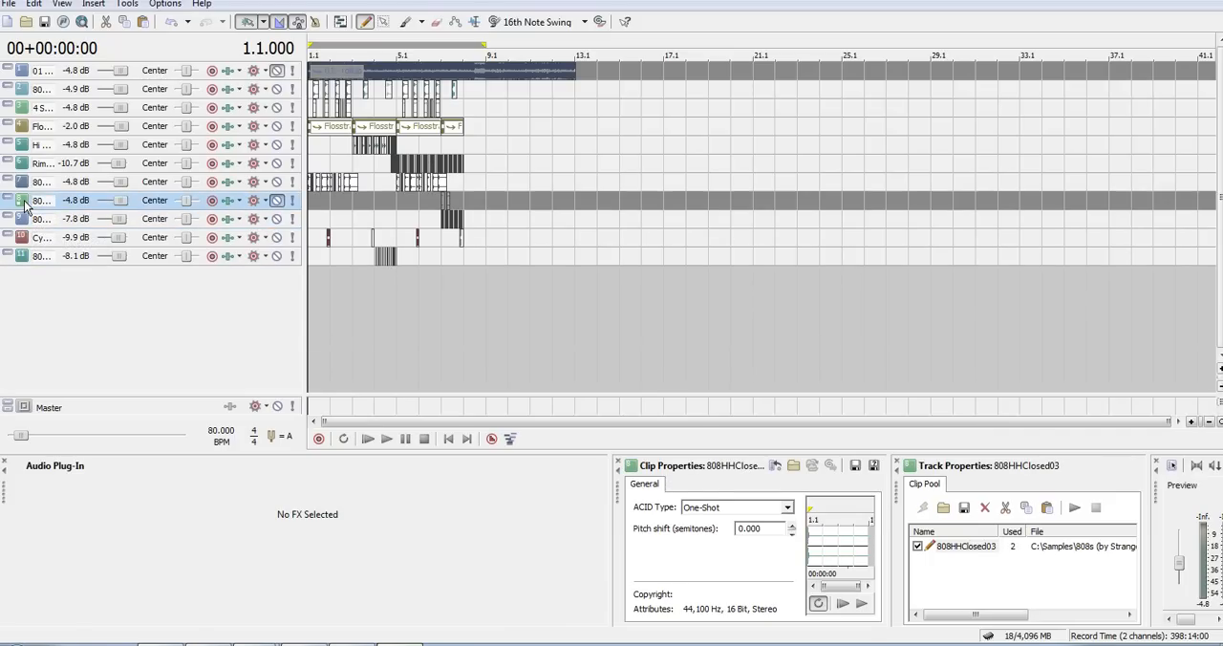
key("Delete")
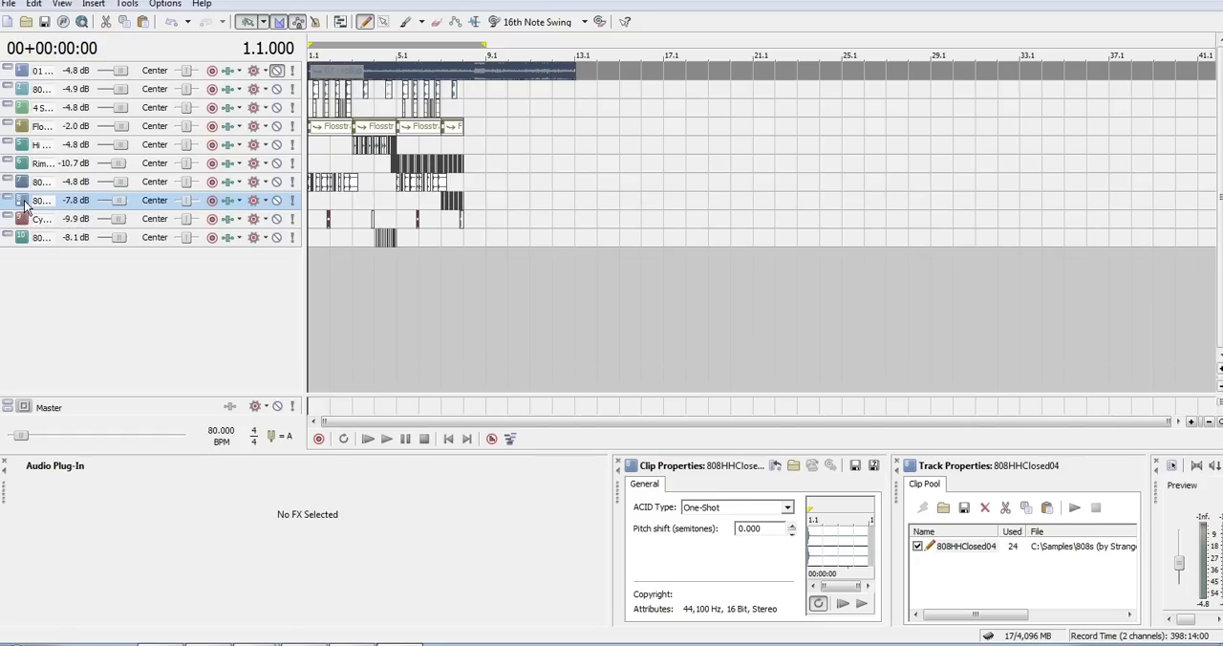
- Play the whole arrangement from the beginning through to the end of the FlosstraBass part
key("Up")
key("Up")
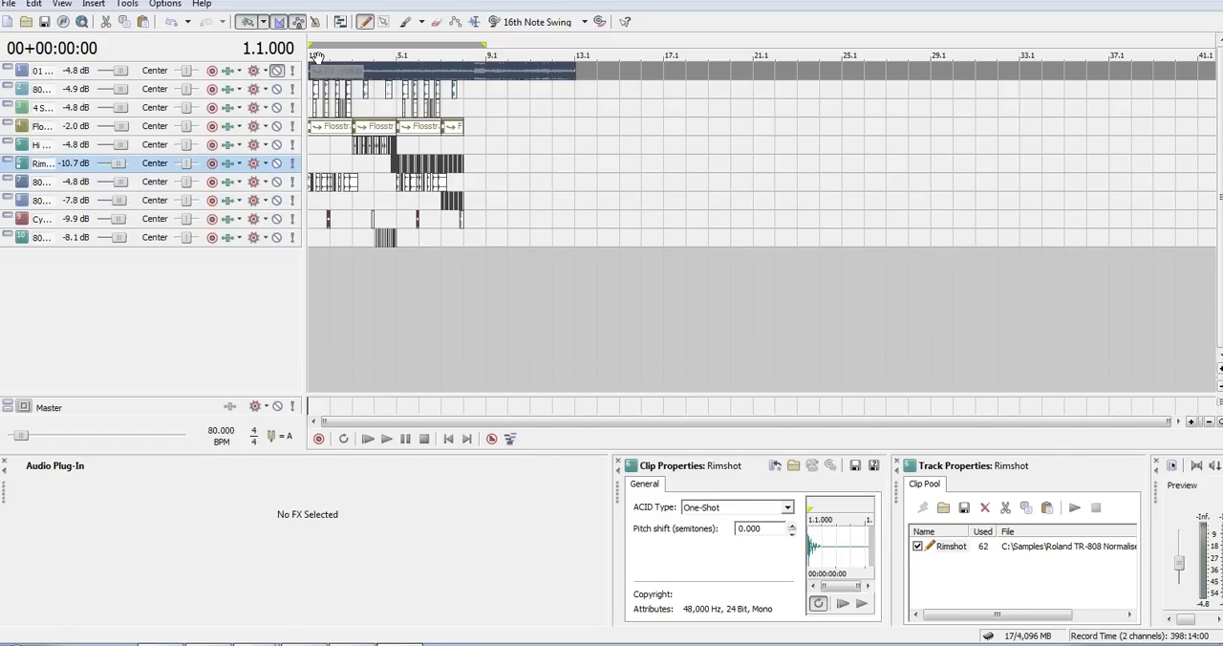
scroll(319, 60, "up", 8)
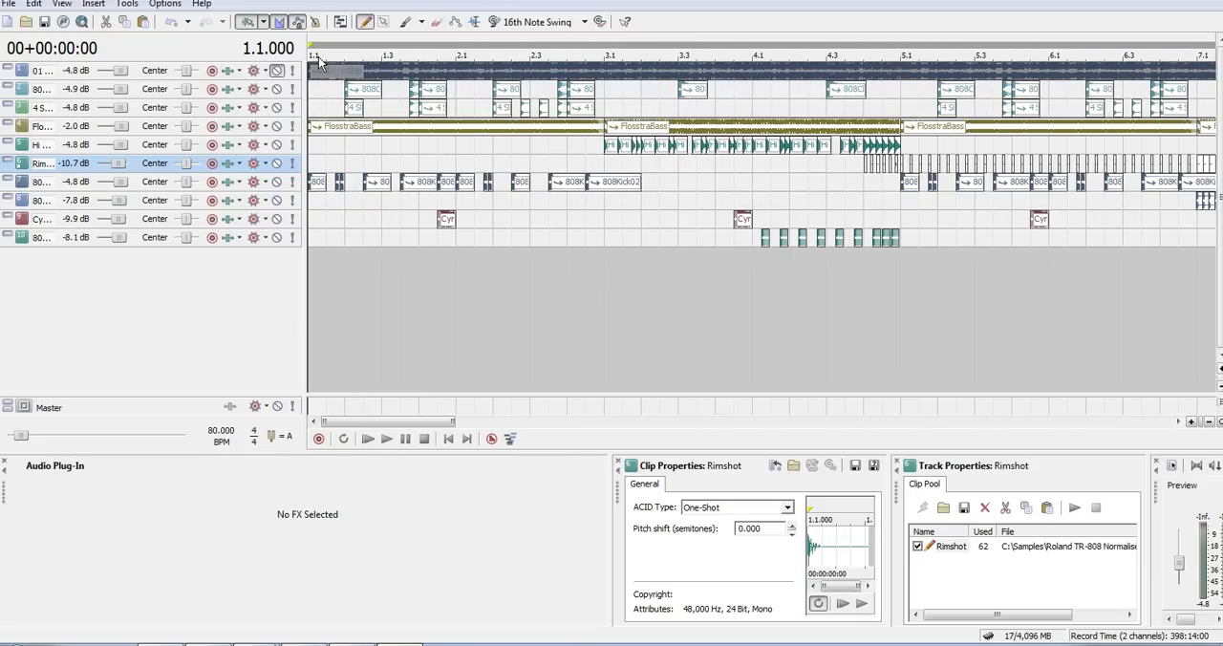
key("ctrl+shift+Up")
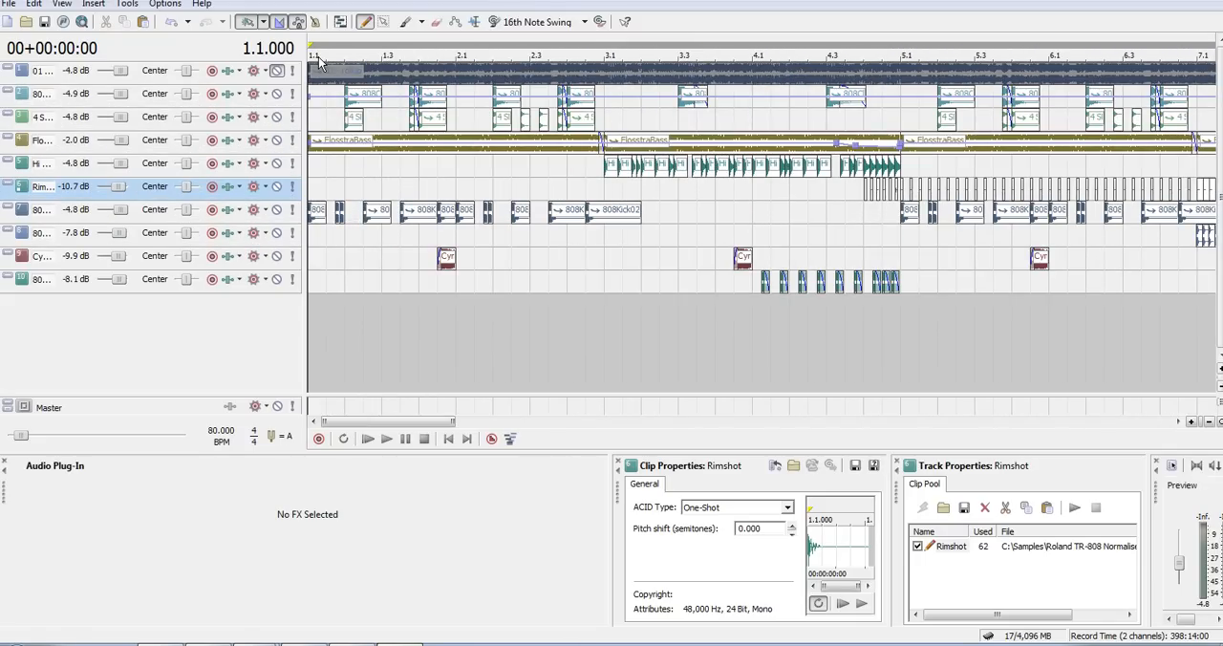
scroll(319, 60, "down", 5)
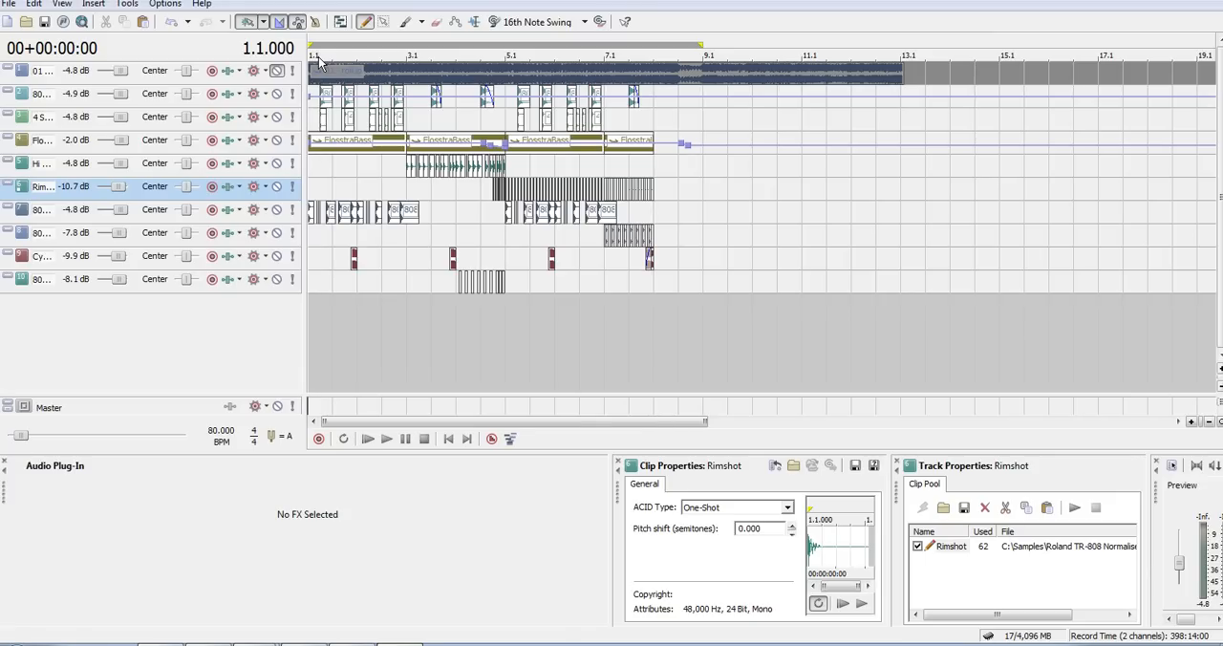
key("space")
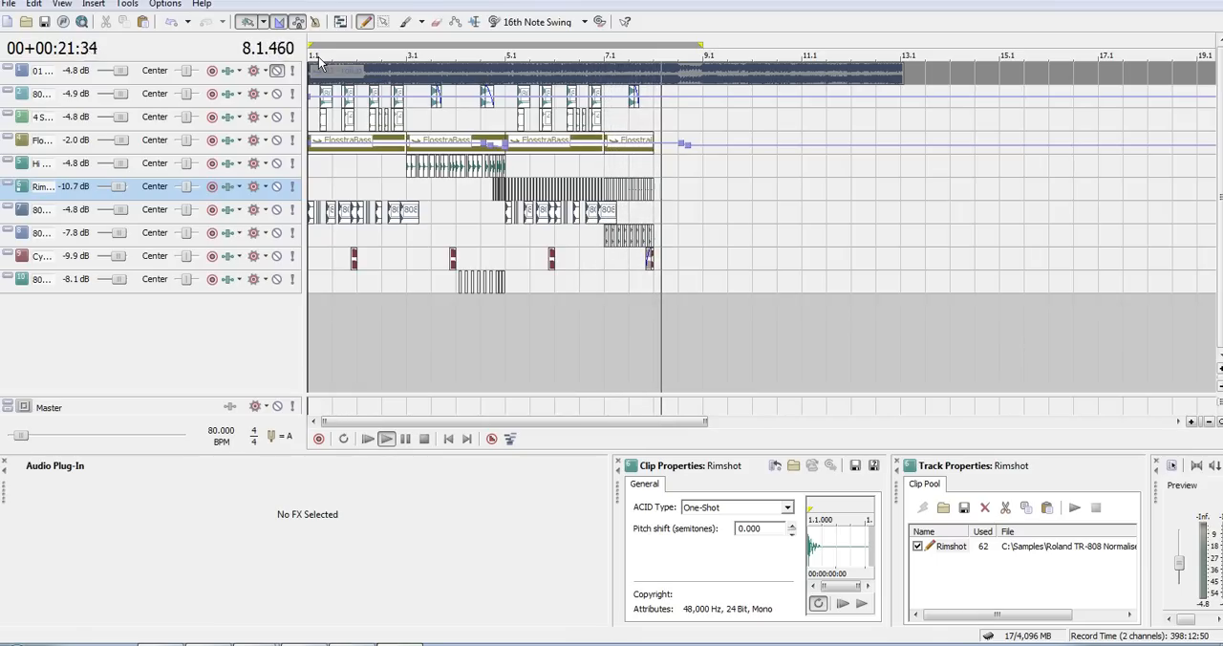
- Set the loop region from 8.1 to 9.1 and turn on loop playback
left_click(657, 116)
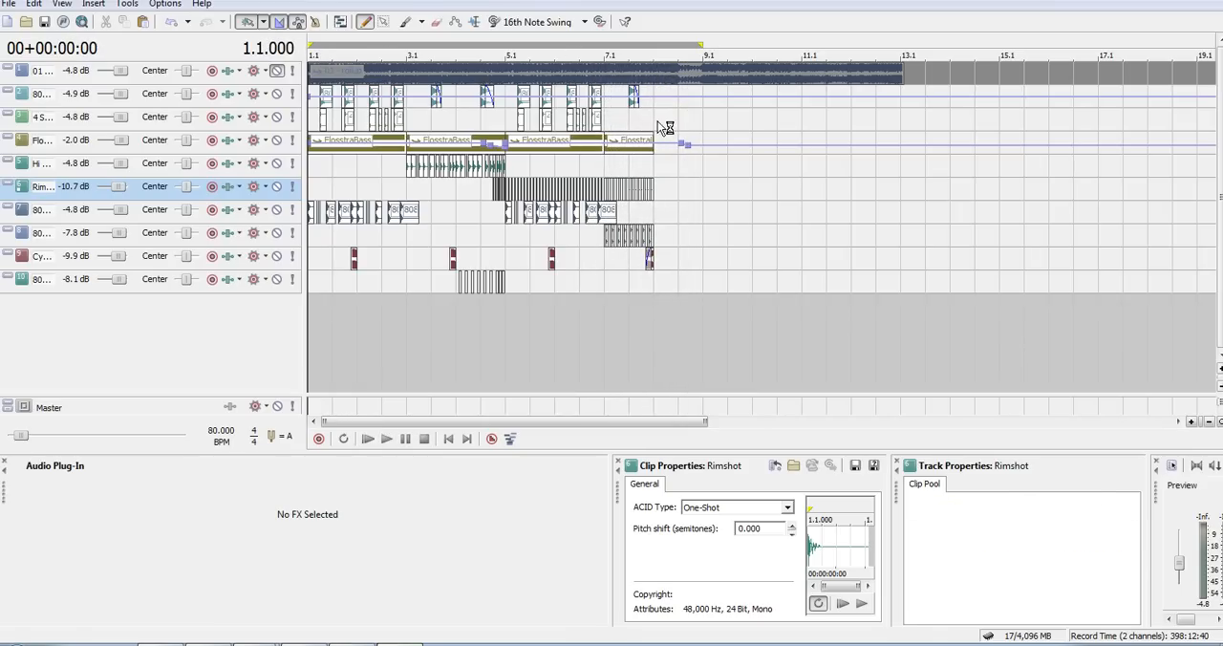
left_click_drag(310, 44, 666, 46)
right_click(663, 40)
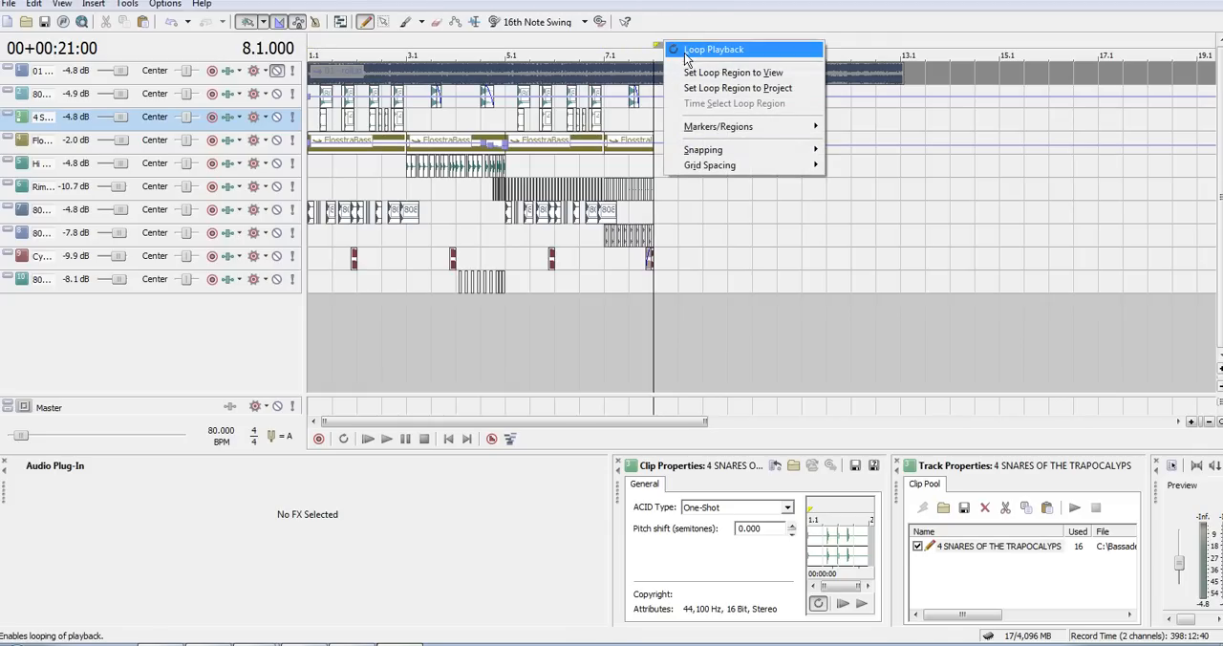
left_click(717, 46)
scroll(653, 46, "up", 6)
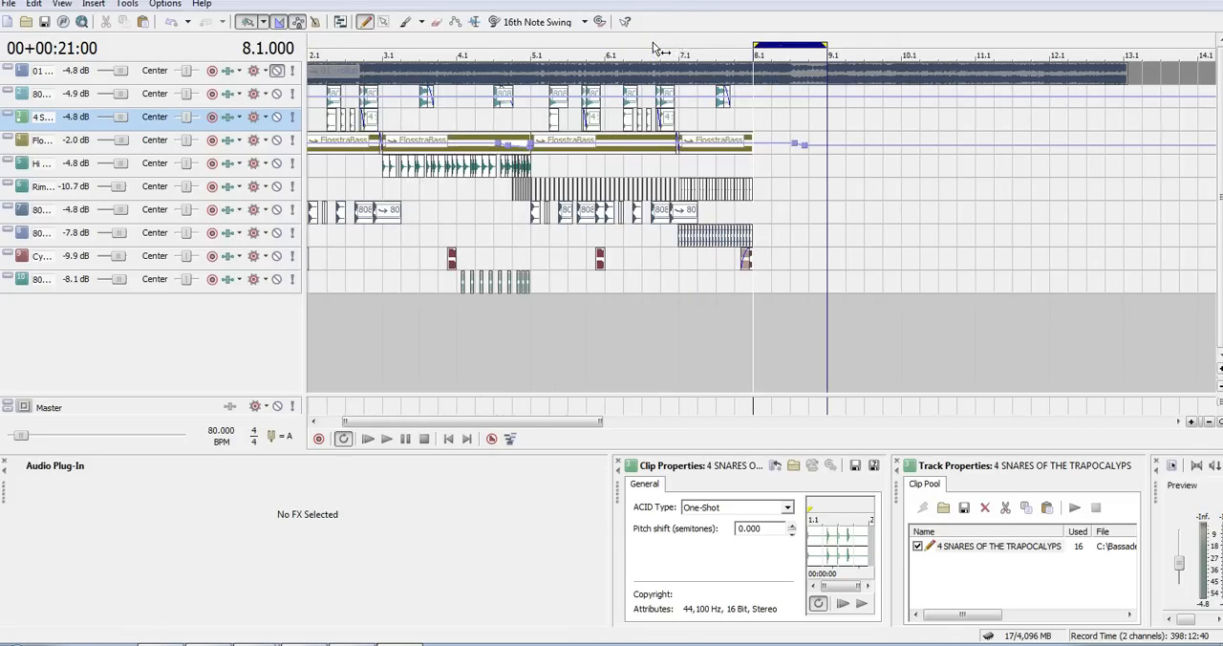
scroll(653, 46, "down", 6)
- Play the opening of the arrangement from 1.1, stop, and place the cursor at 8.1
key("ctrl+Home")
key("space")
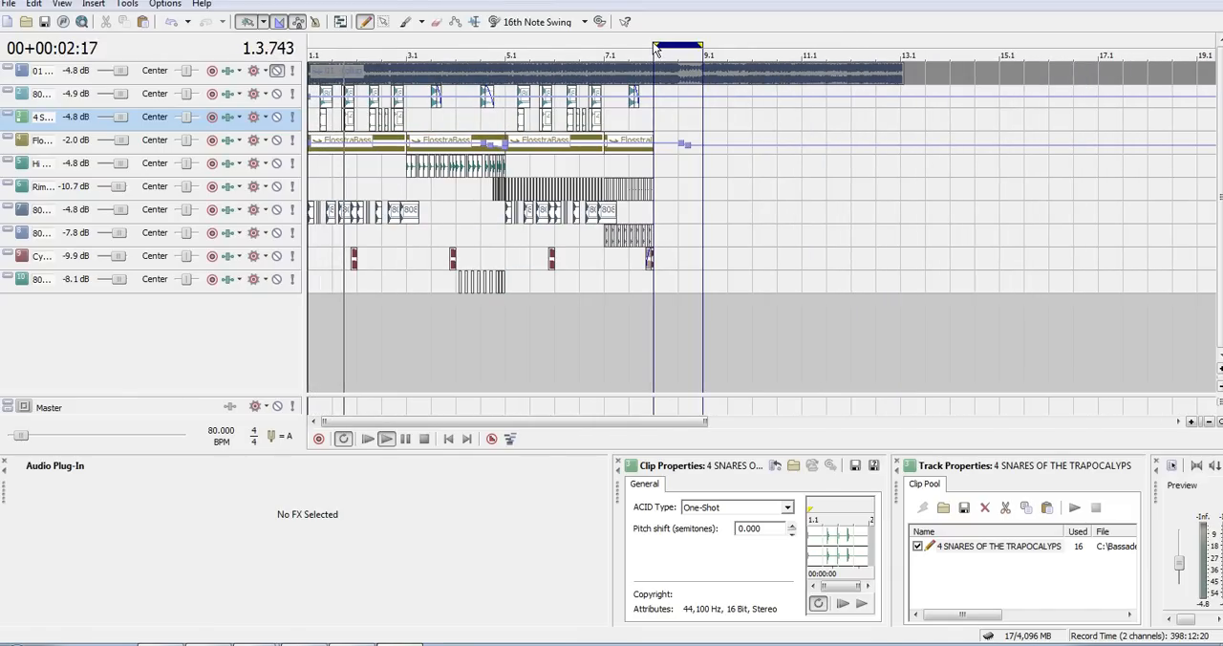
key("space")
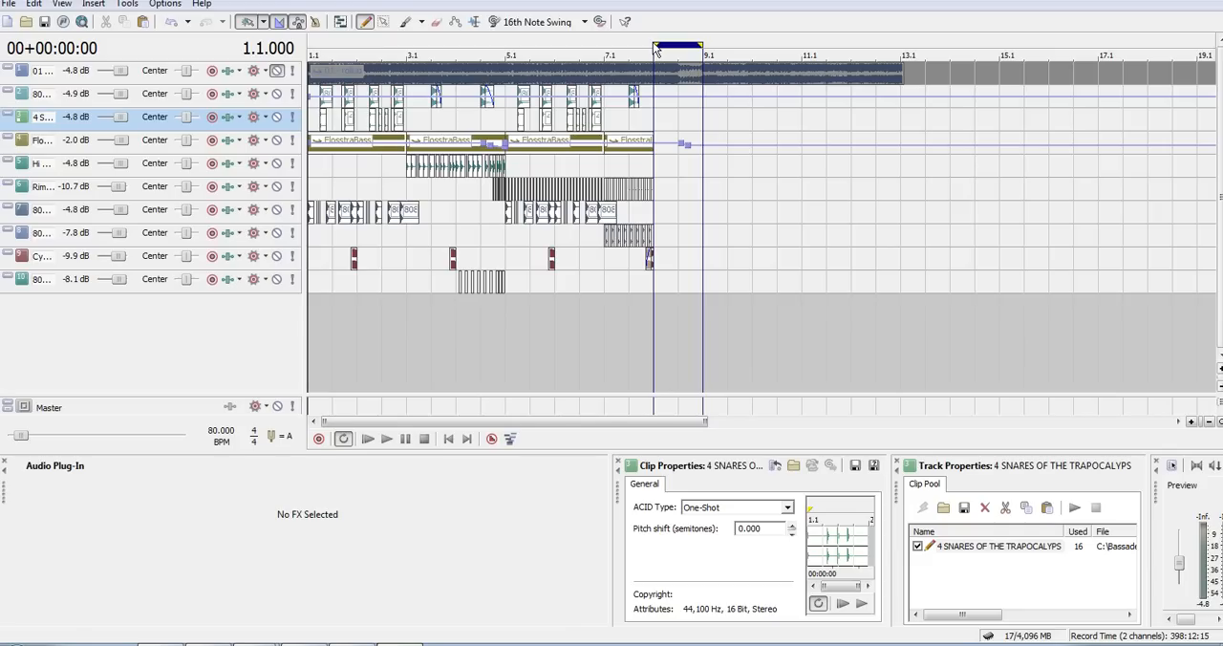
left_click(653, 50)
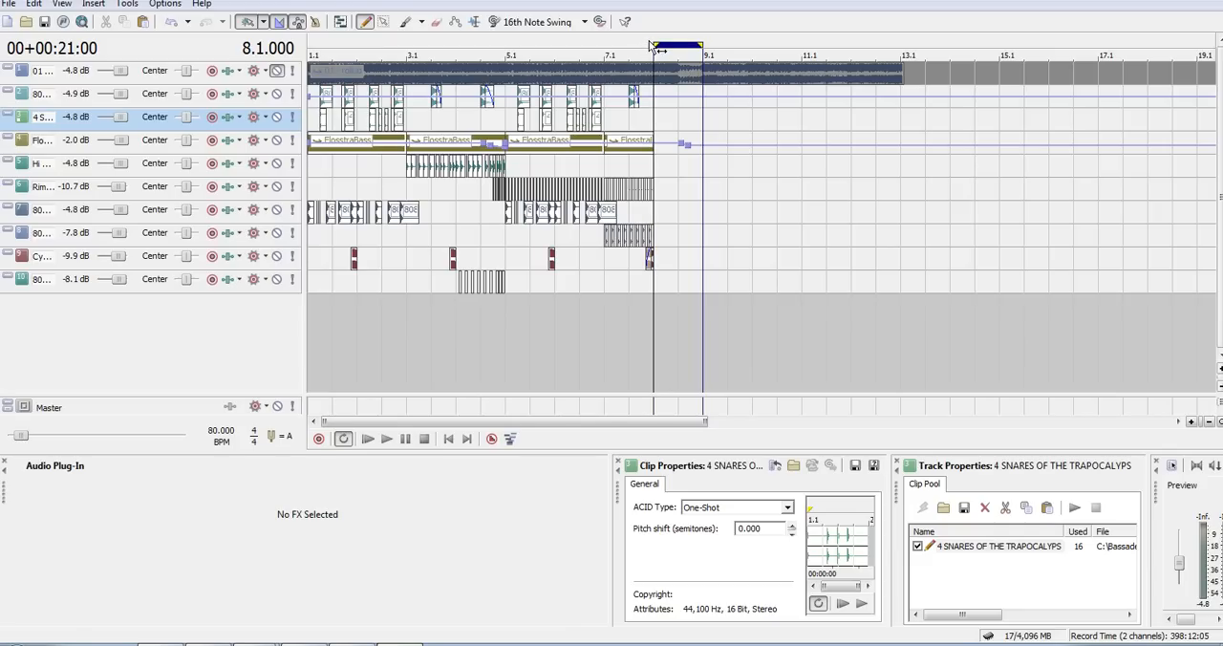
- Return the cursor to the project start and narrow the track headers until the track names are hidden
key("ctrl+shift+Up")
key("ctrl+shift+Up")
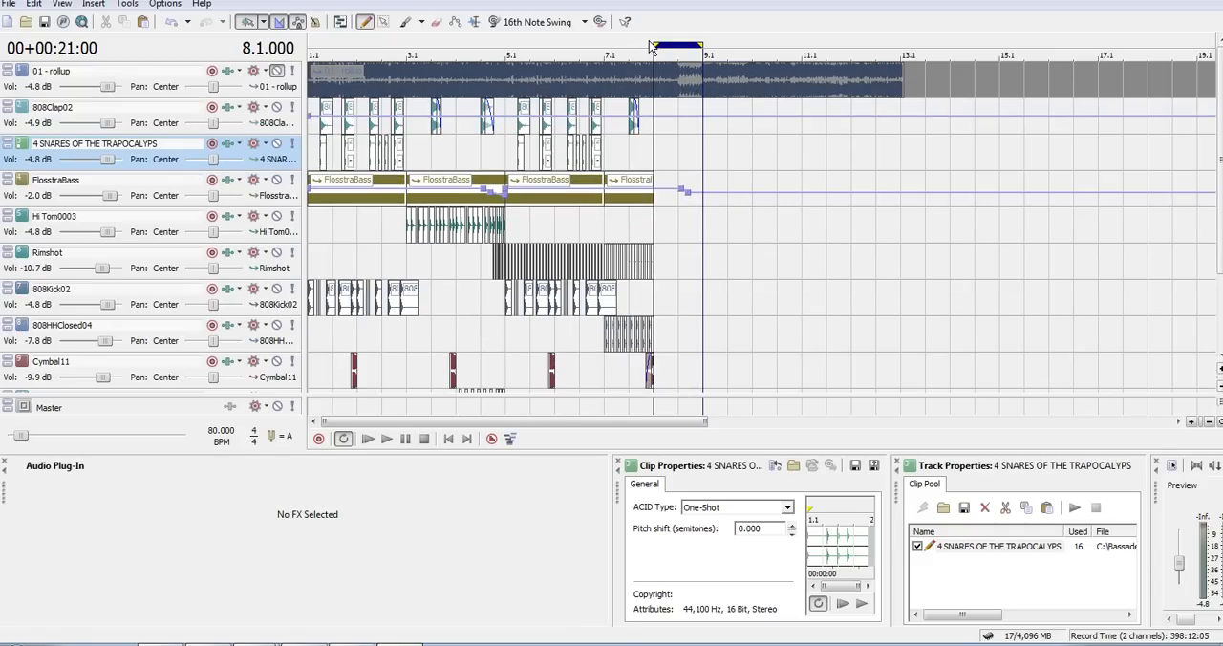
key("Up")
key("Up")
key("Up")
key("ctrl+Home")
key("ctrl+shift+Down")
key("ctrl+shift+Down")
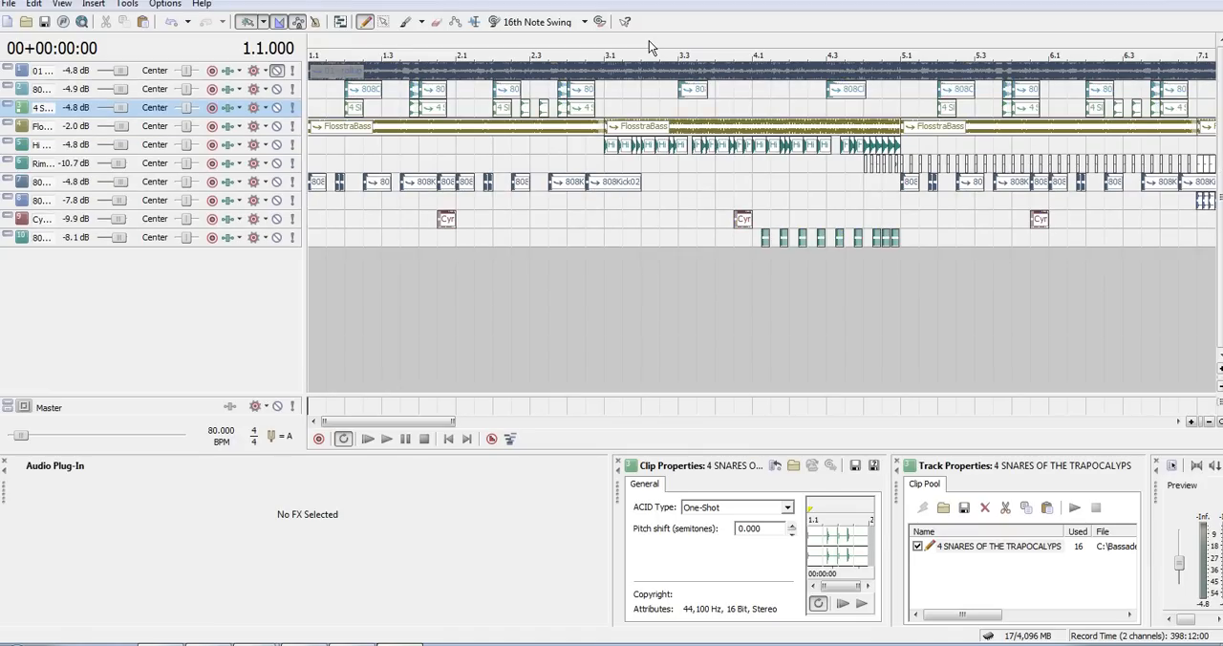
key("ctrl+shift+Up")
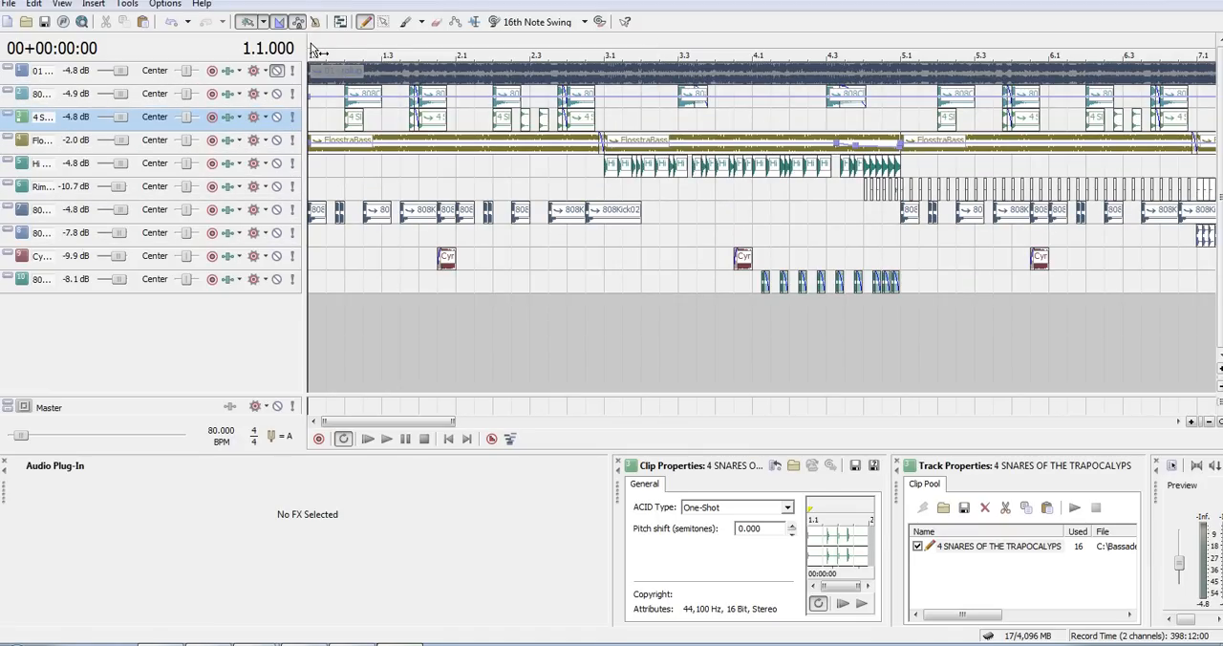
left_click_drag(307, 42, 285, 42)
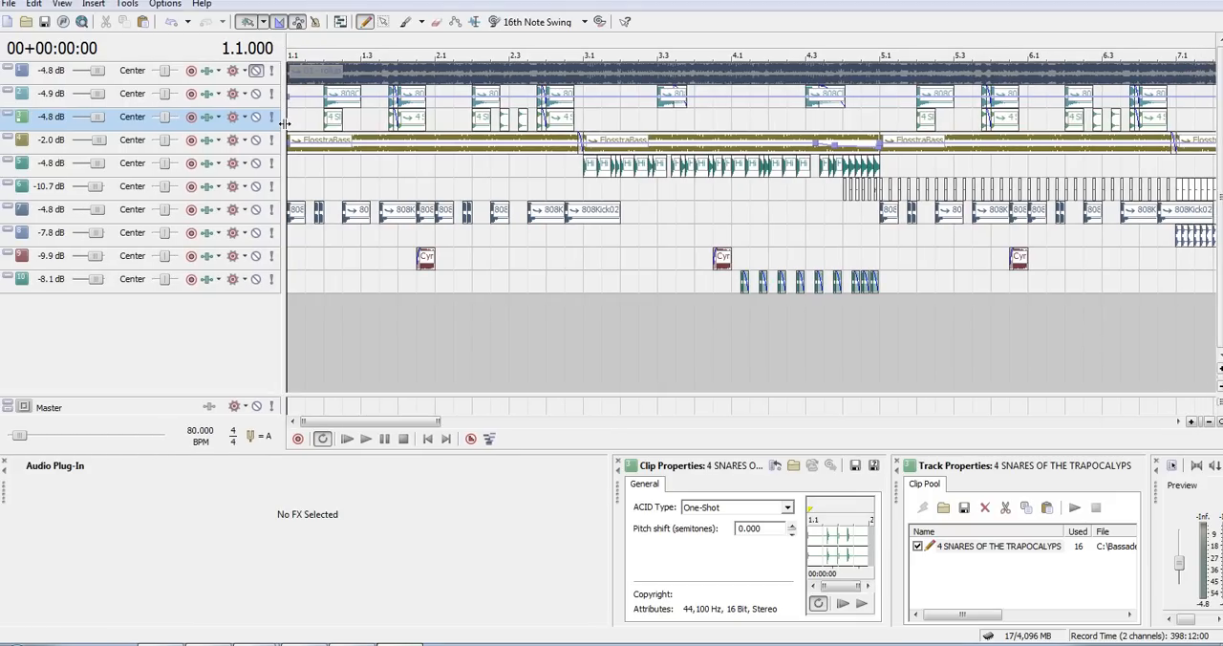
- Solo the FlosstraBass track and audition it from the start and from 3.1, 5.1 and 7.1
key("Down")
key("Down")
key("Down")
key("Down")
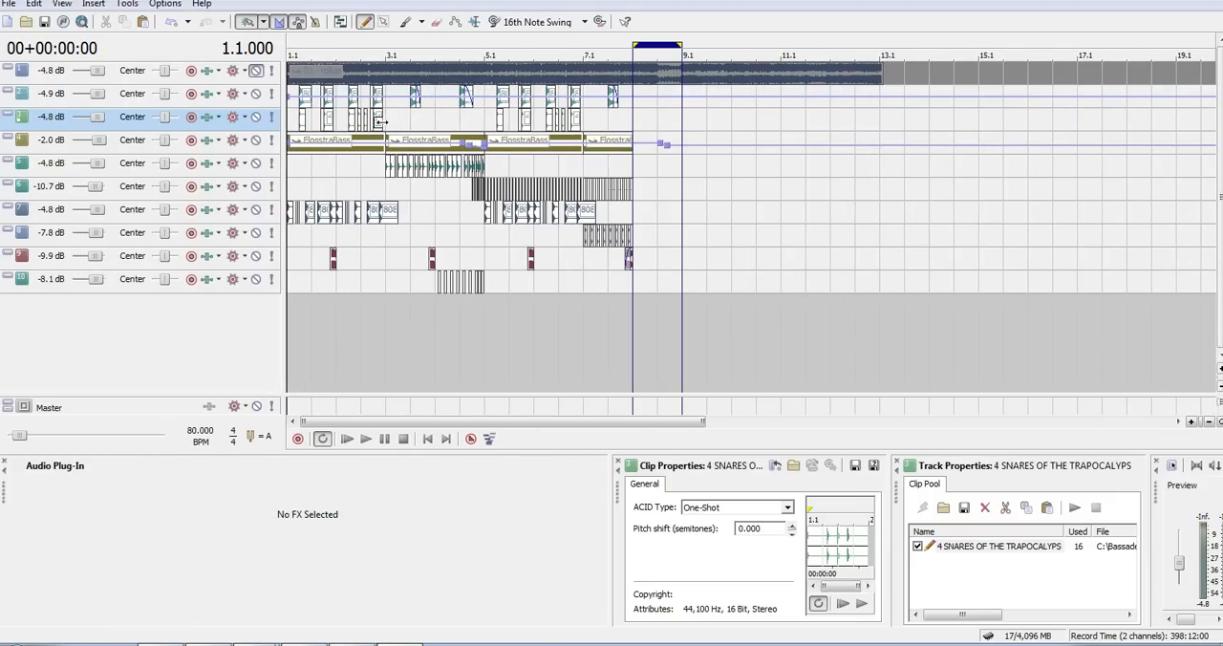
left_click(270, 141)
key("space")
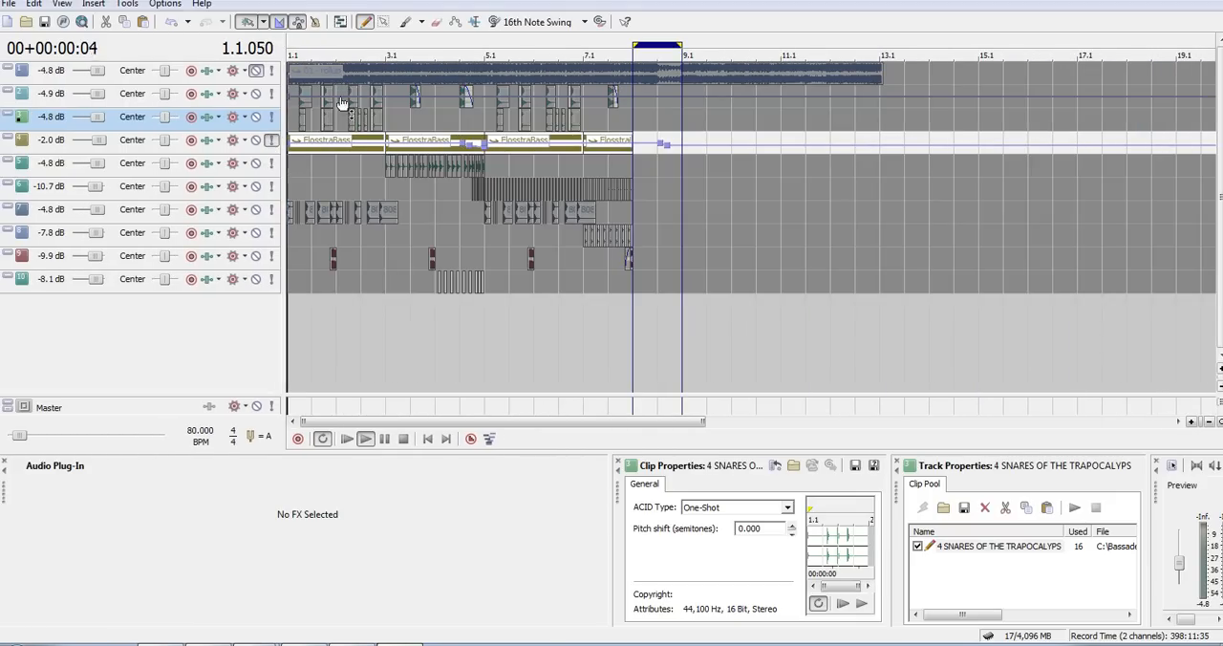
left_click(385, 44)
left_click(487, 45)
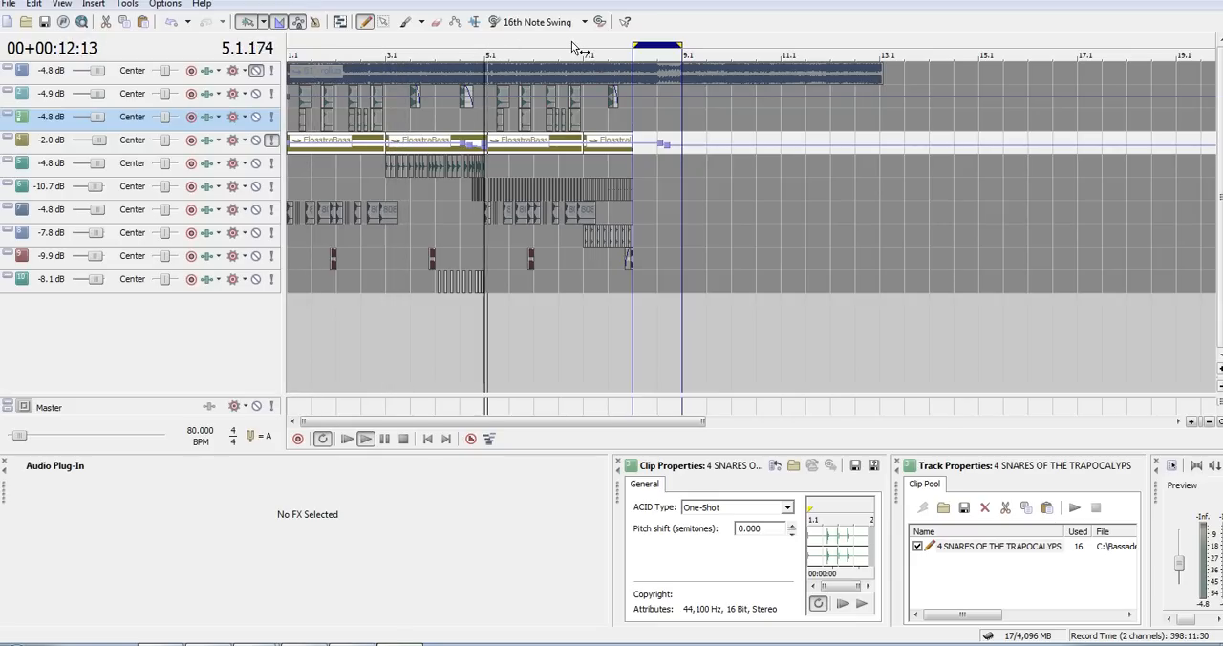
left_click(584, 46)
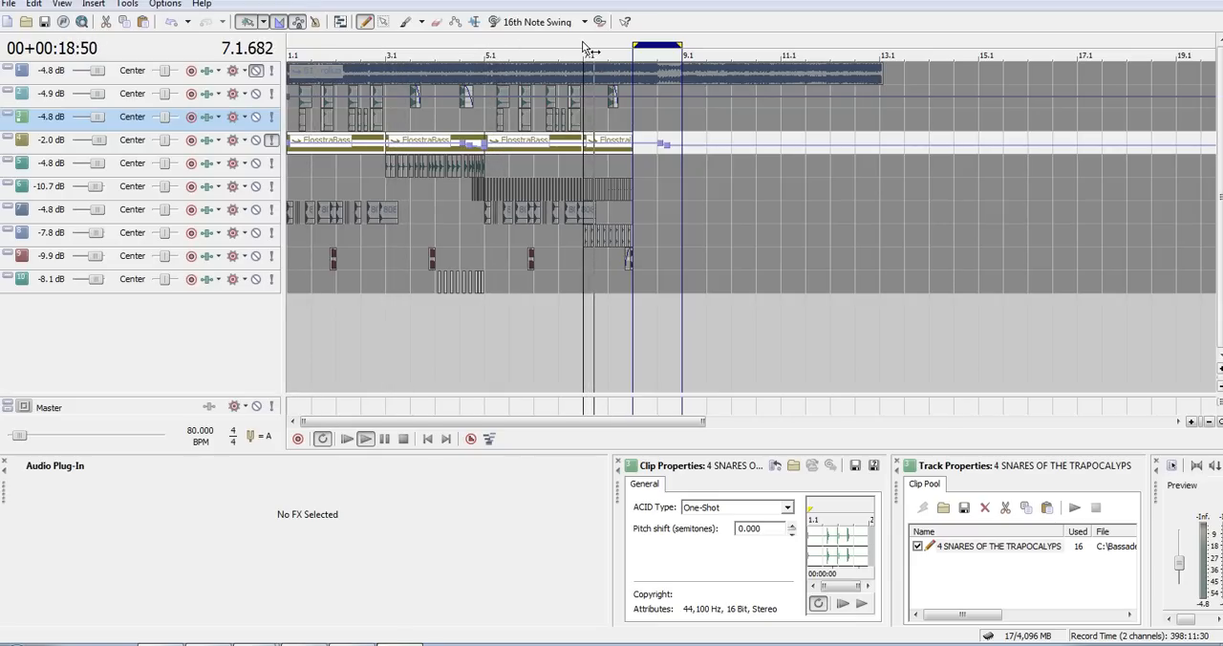
key("space")
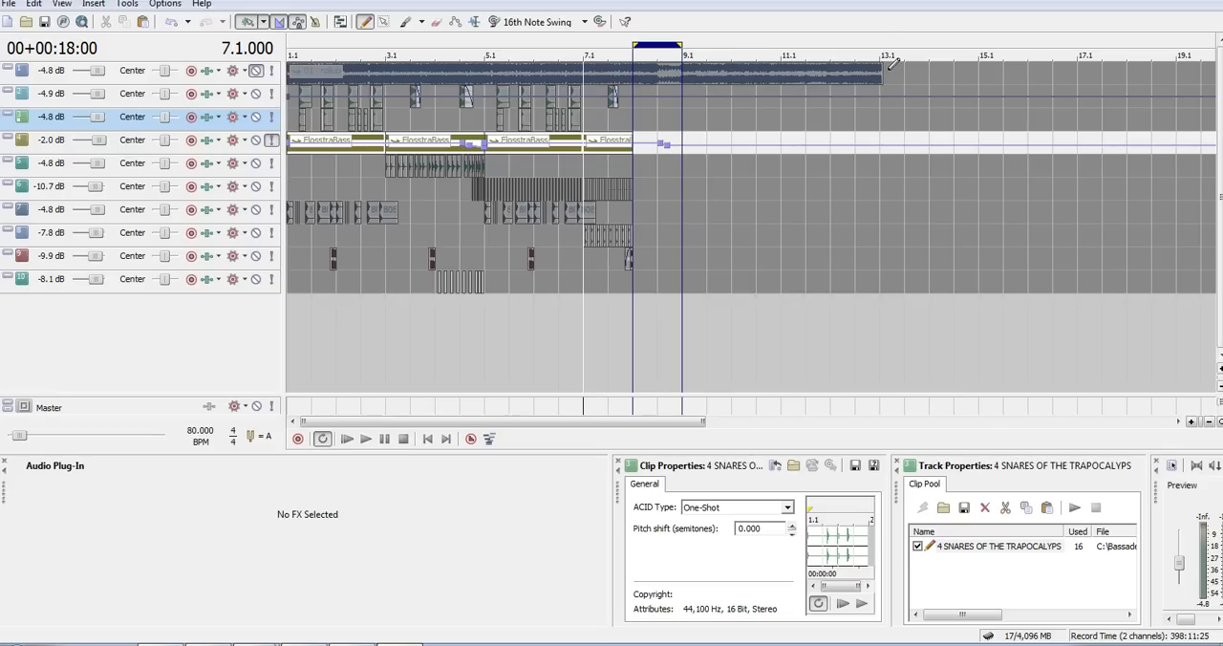
- Trim the end of the 01 - rollup event back to 9.1
left_click_drag(883, 73, 687, 75)
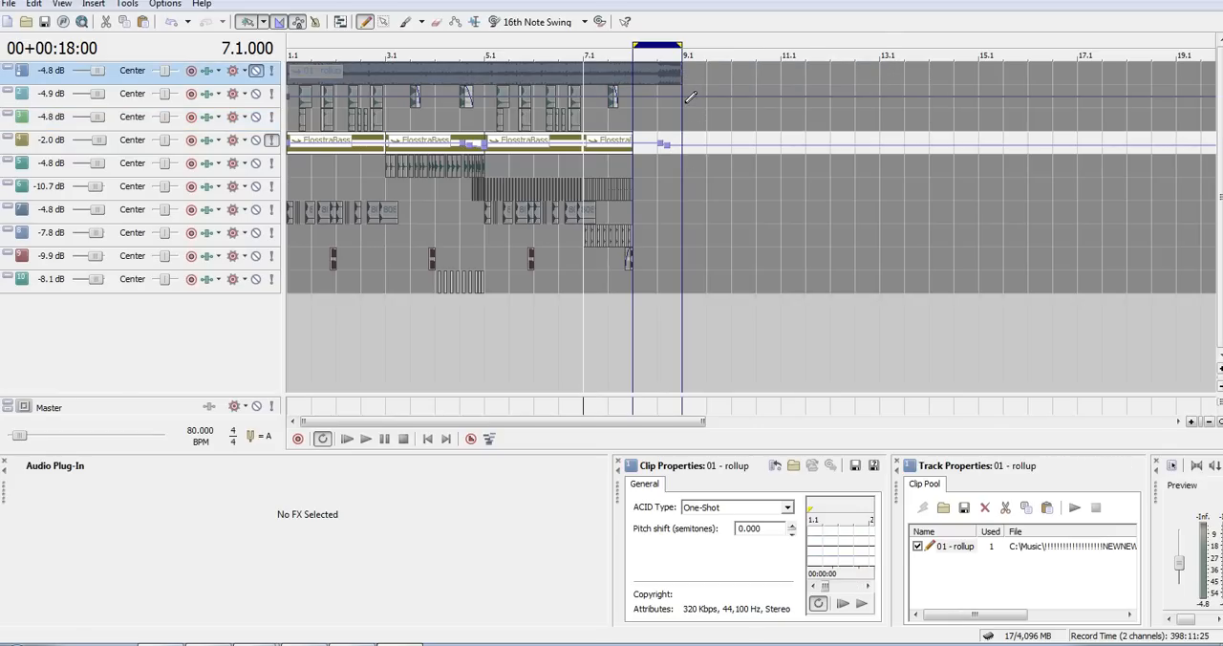
left_click(691, 97)
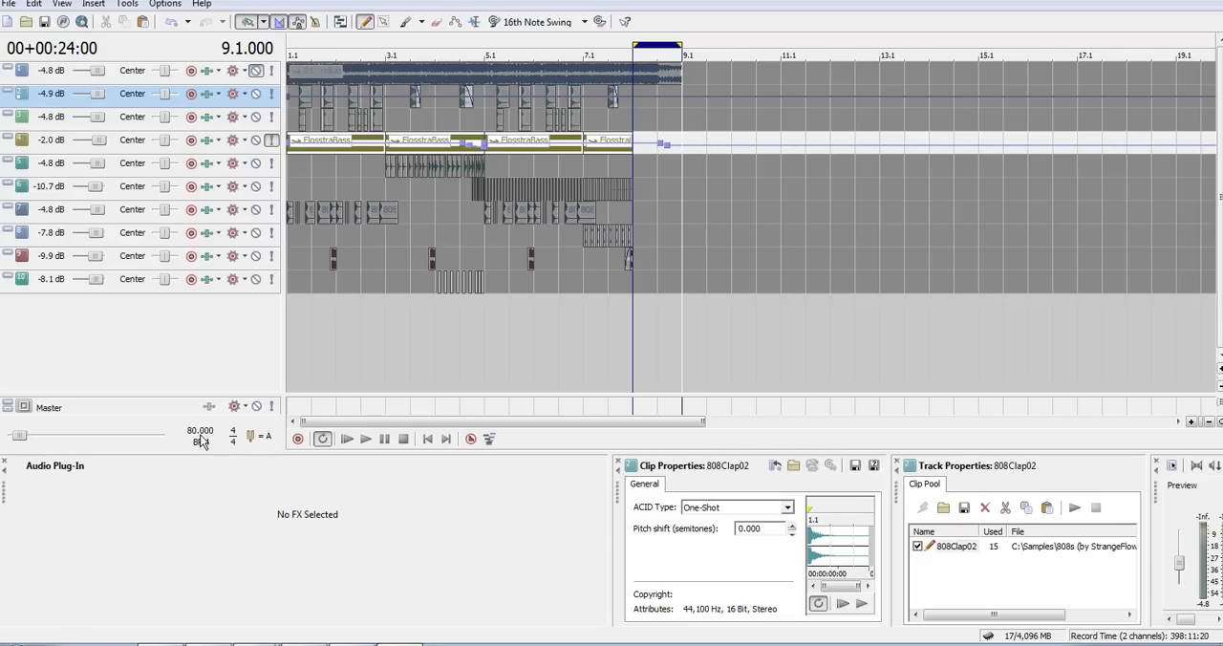
- Turn off solo on the FlosstraBass track, and enlarge the tracks and their headers until the names can be read
left_click(294, 38)
key("ctrl+shift+Up")
key("Up")
key("Up")
key("Up")
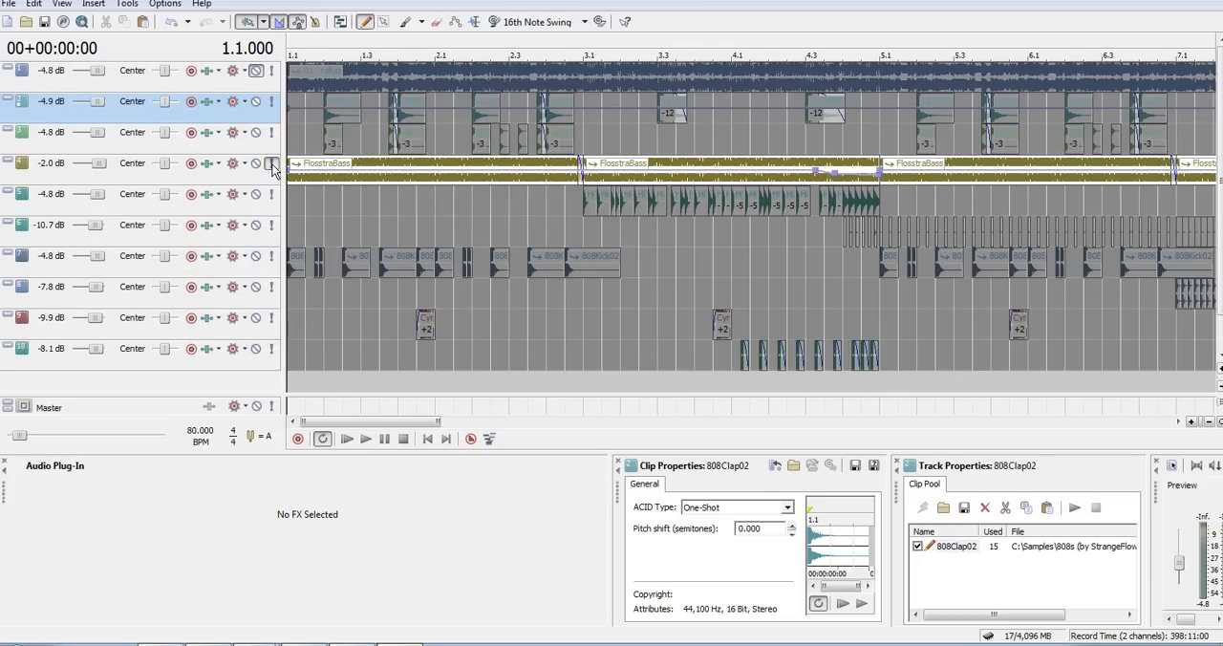
left_click_drag(283, 125, 447, 132)
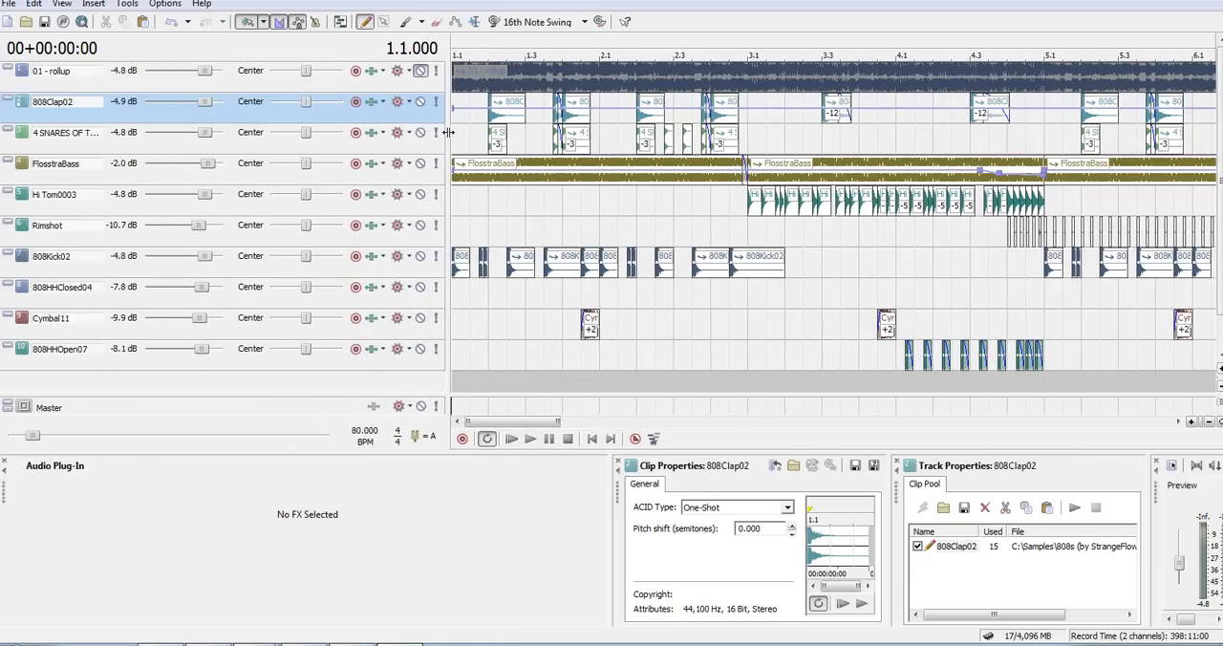
- Play the layered 808Clap02 and 4 SNARES OF THE TRAPOCALYPS hit at 1.2, with narrower track headers
left_click(489, 120)
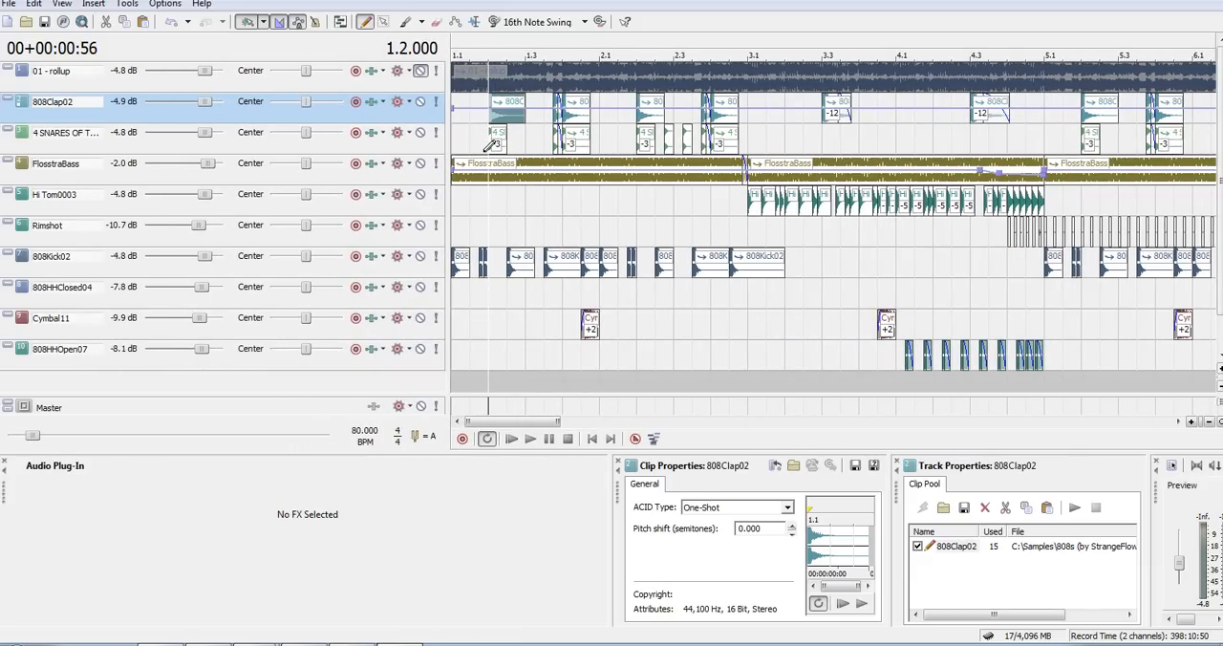
left_click(489, 144)
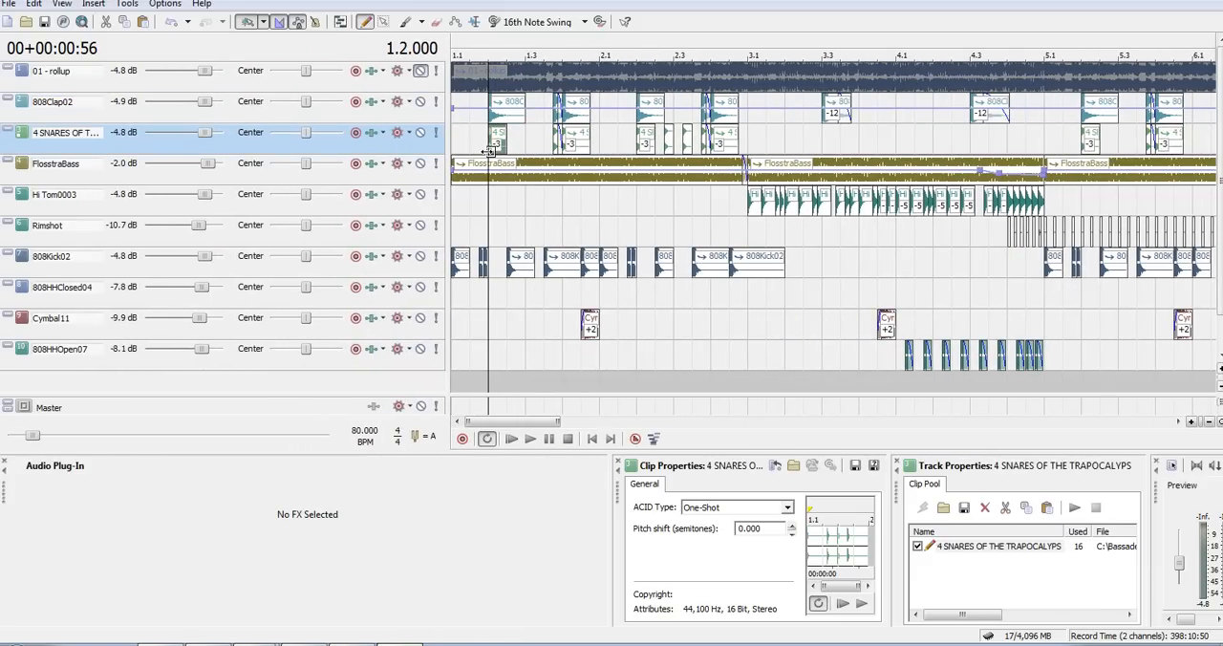
scroll(487, 155, "up", 4)
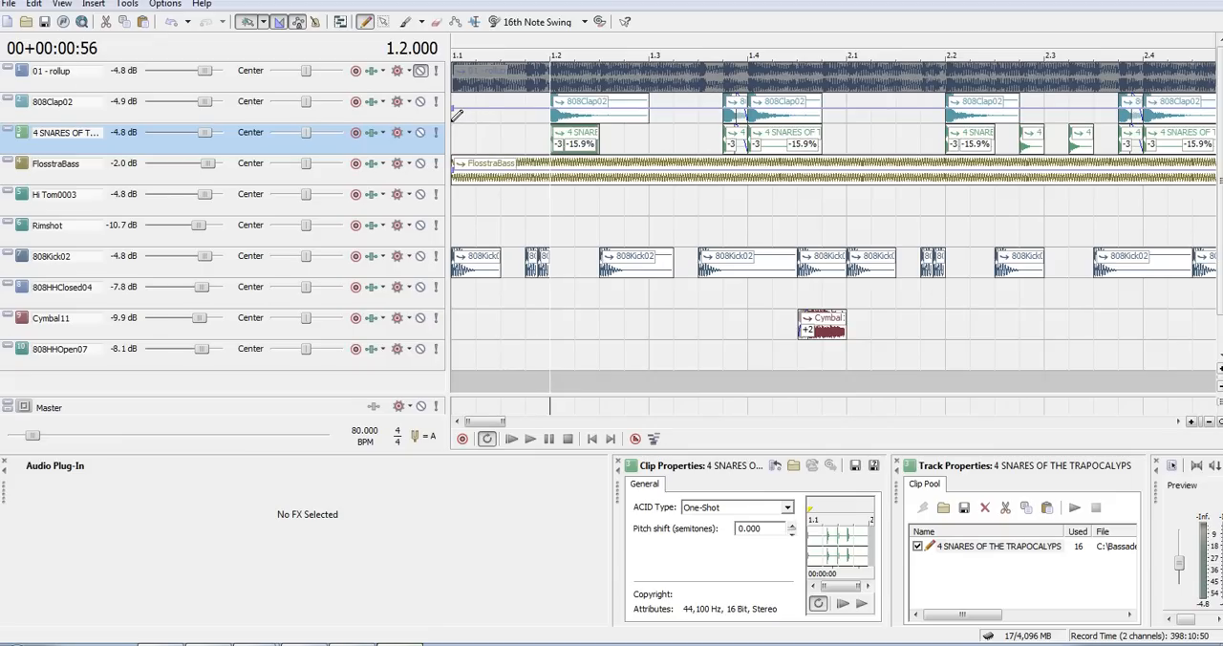
left_click_drag(447, 112, 365, 108)
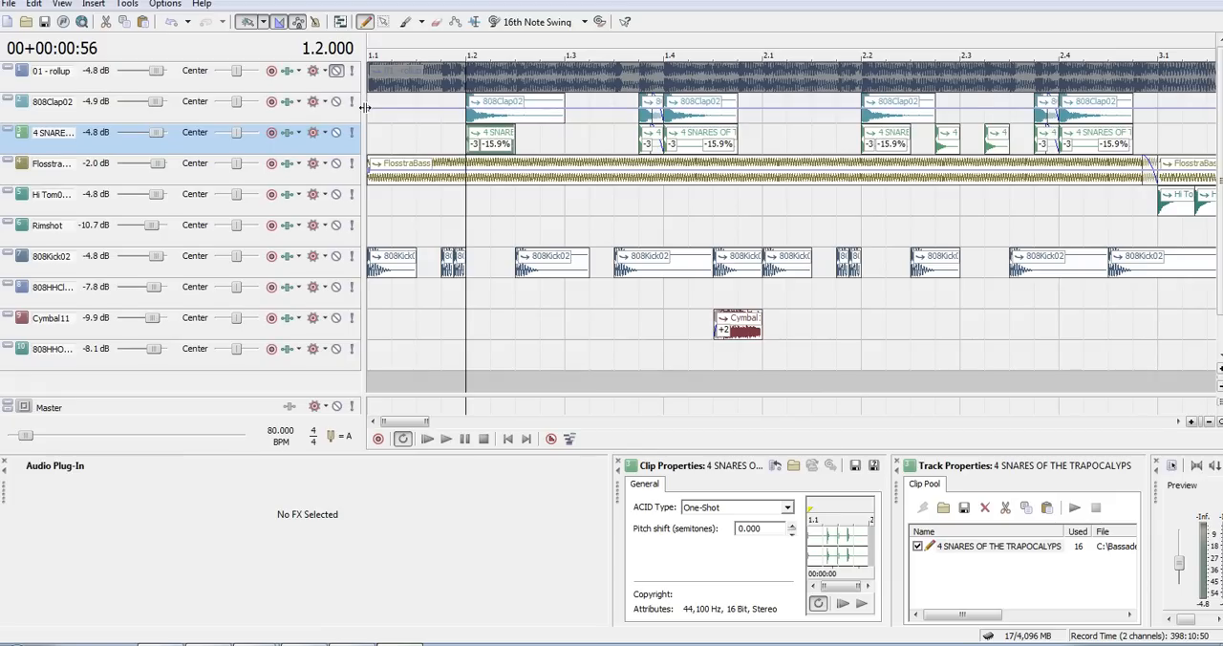
key("space")
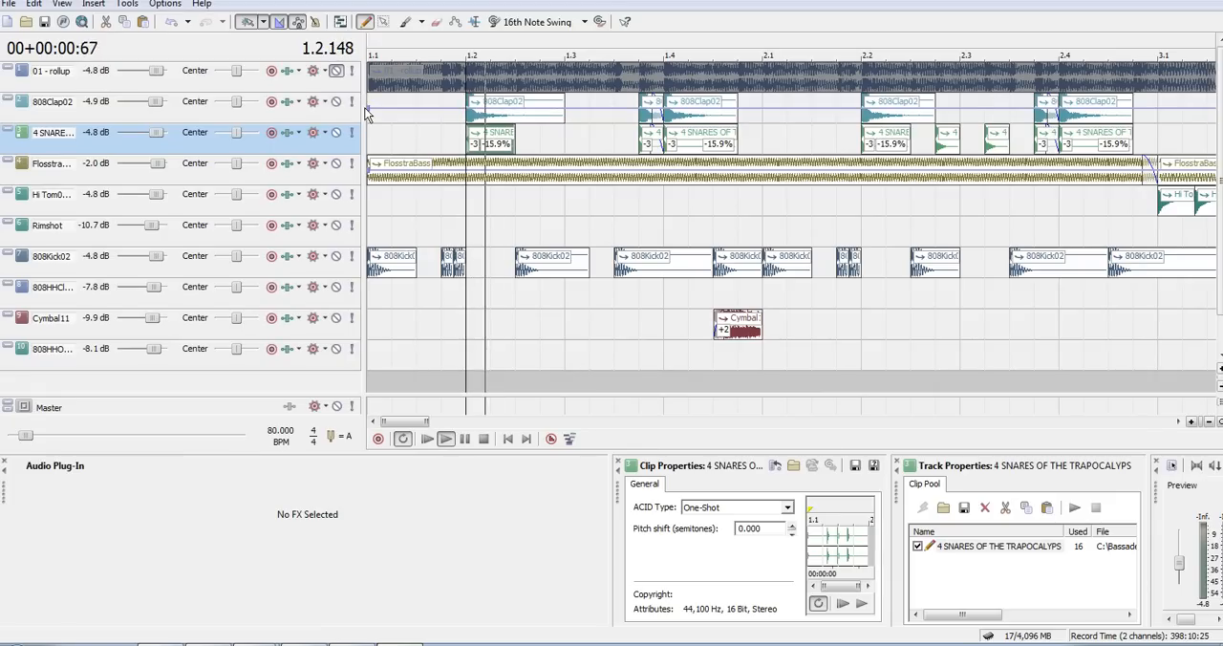
key("space")
- Toggle solo on and off for the 808Clap02 and snare tracks, and replay the layered hit from 1.2
left_click(351, 103)
left_click(351, 102)
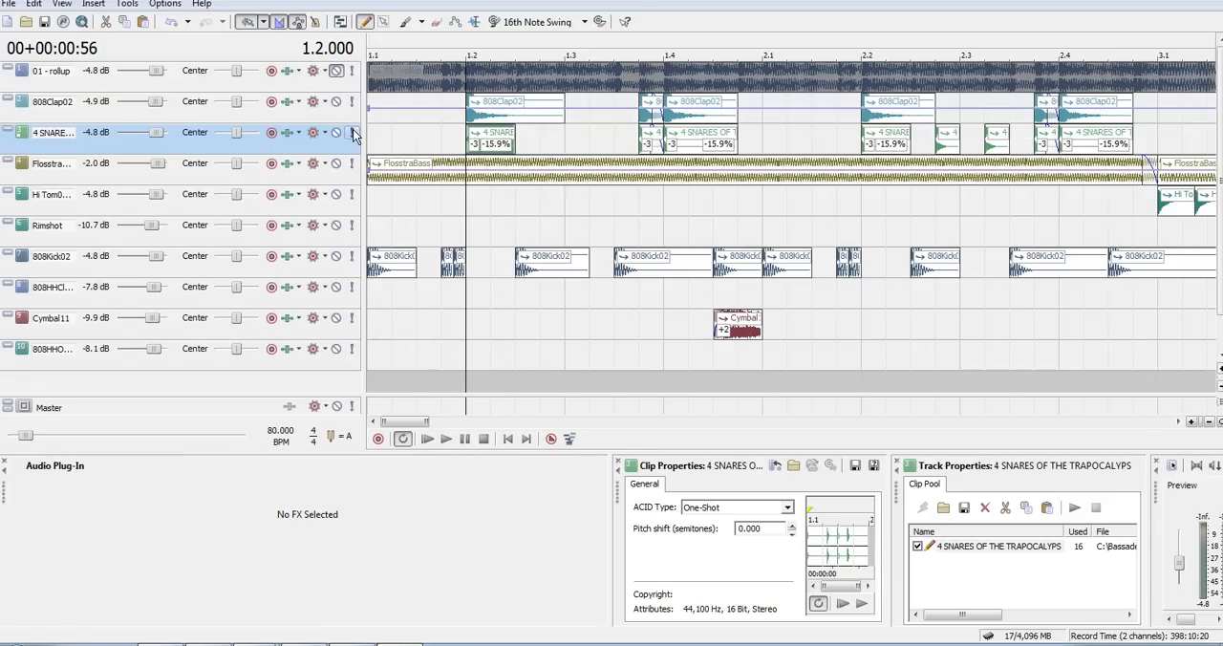
left_click(352, 133)
left_click(352, 133)
key("space")
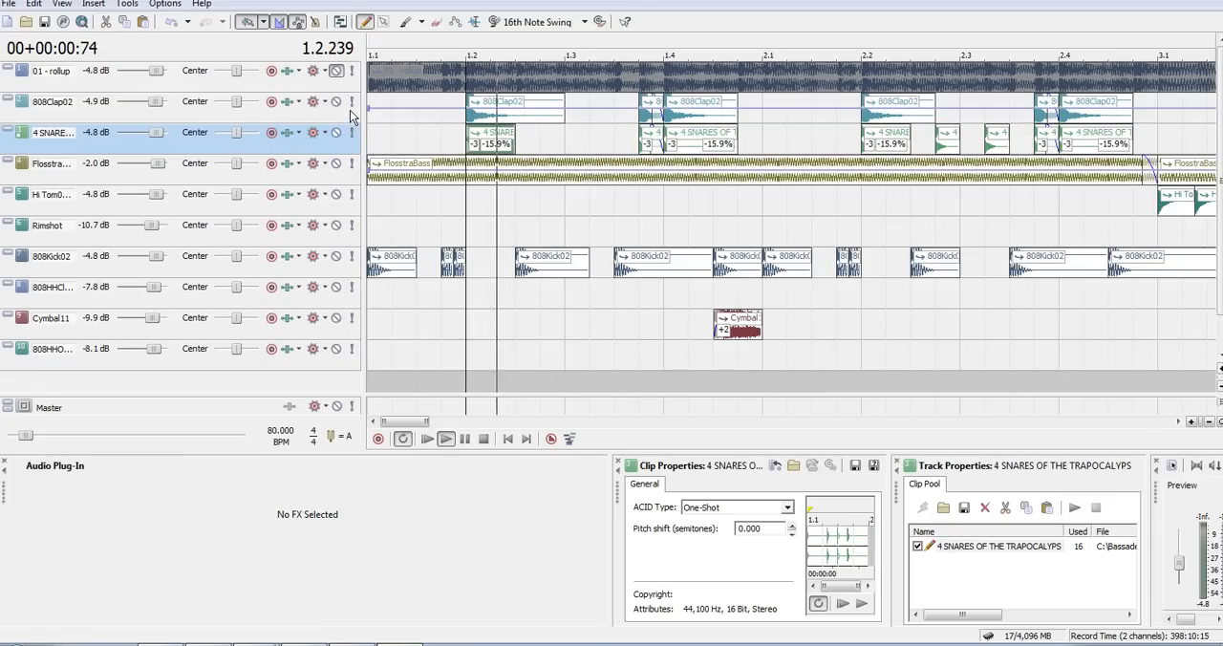
key("space")
- Solo the 808Kick02 track, play its pattern from the start, and turn the solo off again
left_click(351, 257)
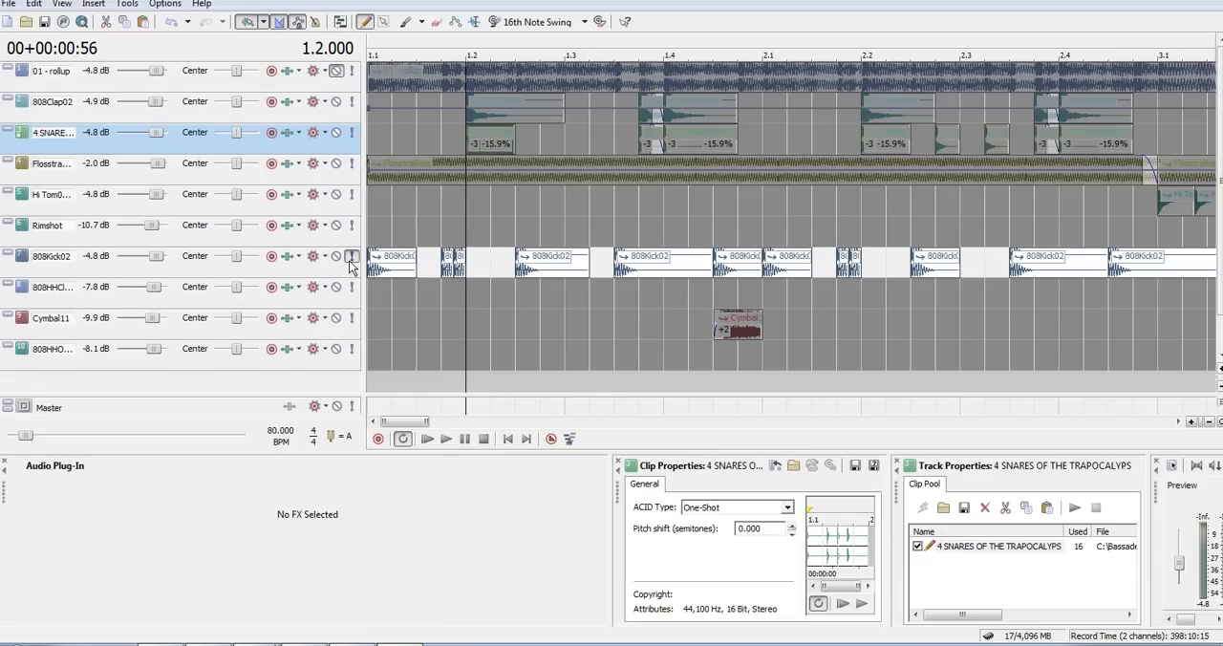
left_click(369, 261)
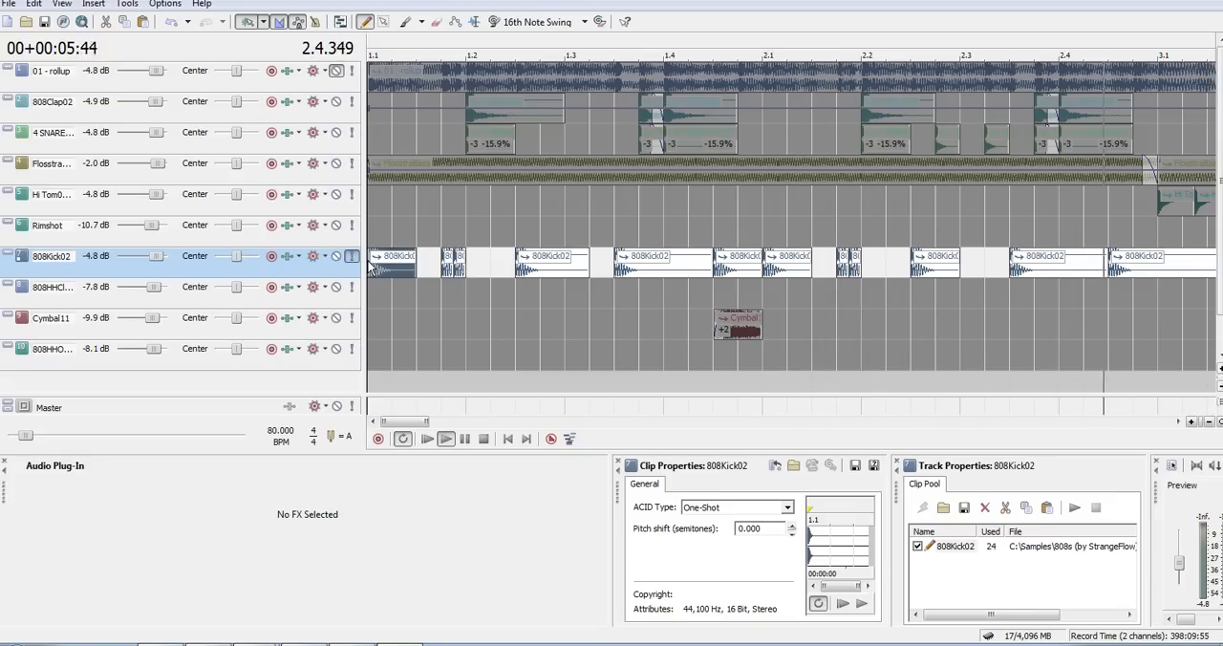
key("space")
scroll(371, 267, "down", 4)
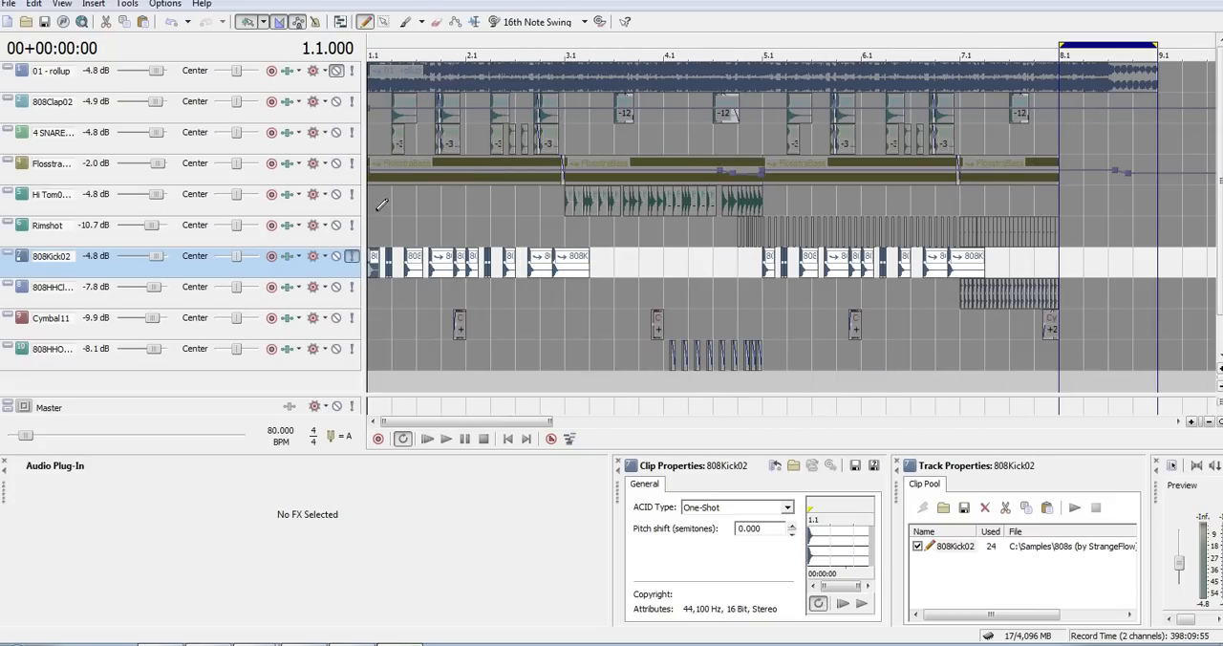
left_click(351, 257)
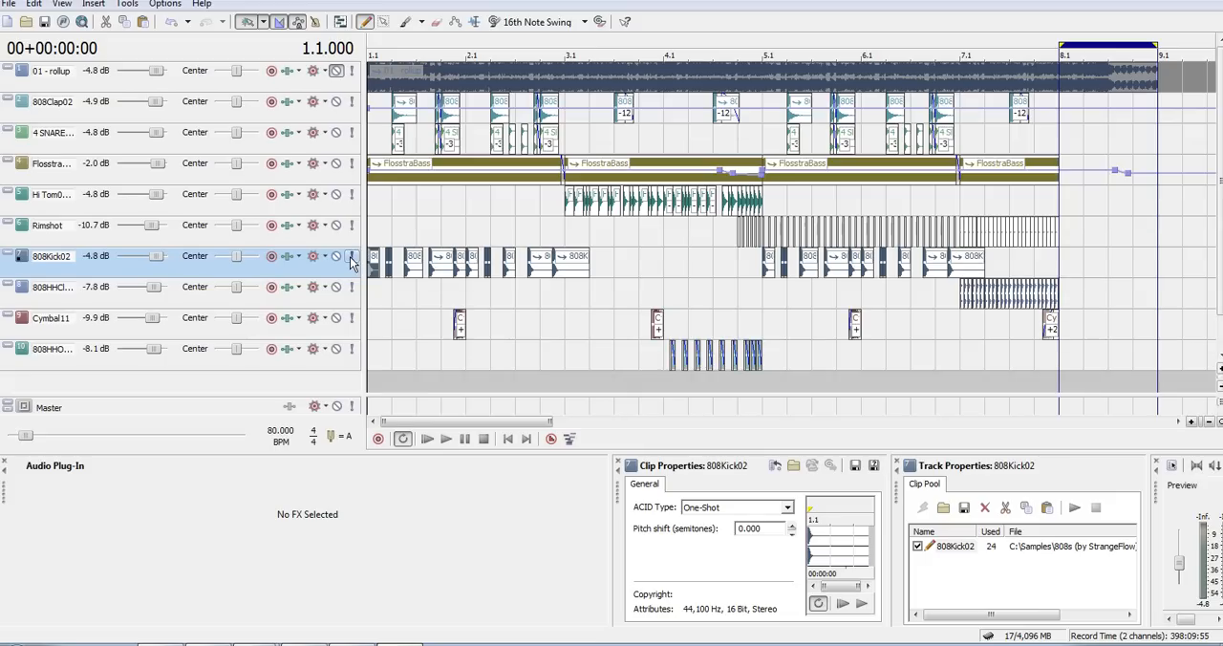
- Play the Hi Tom0003 pattern with the other tracks from 3.1
left_click(564, 198)
key("space")
key("space")
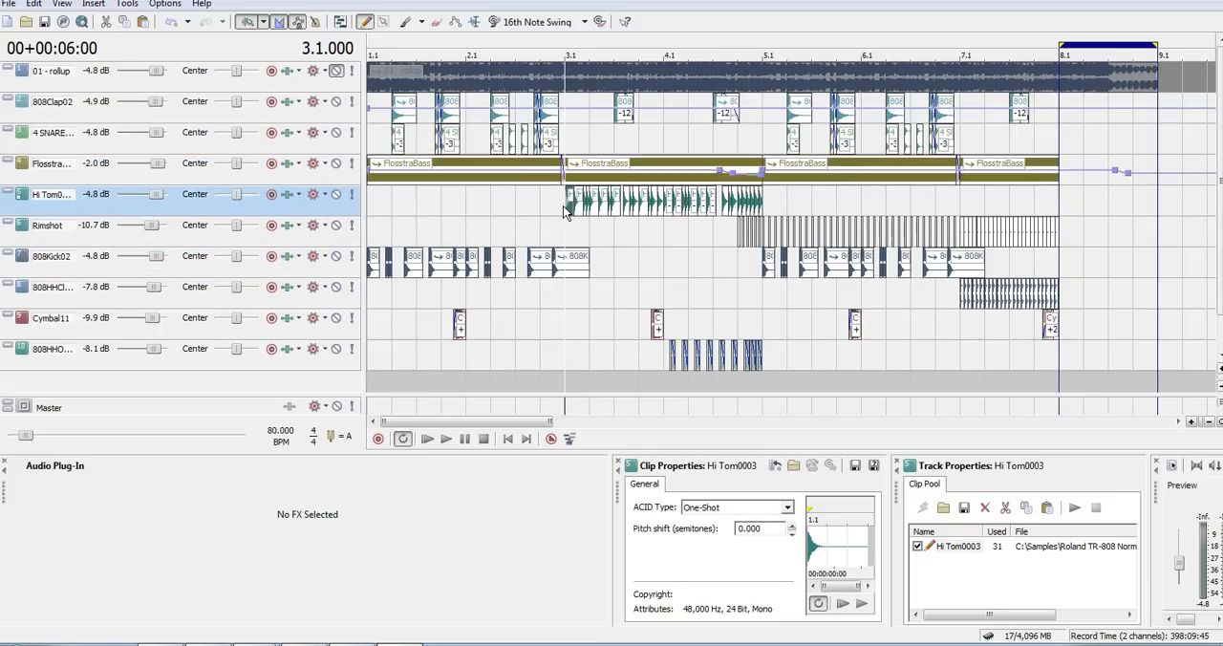
scroll(564, 206, "up", 5)
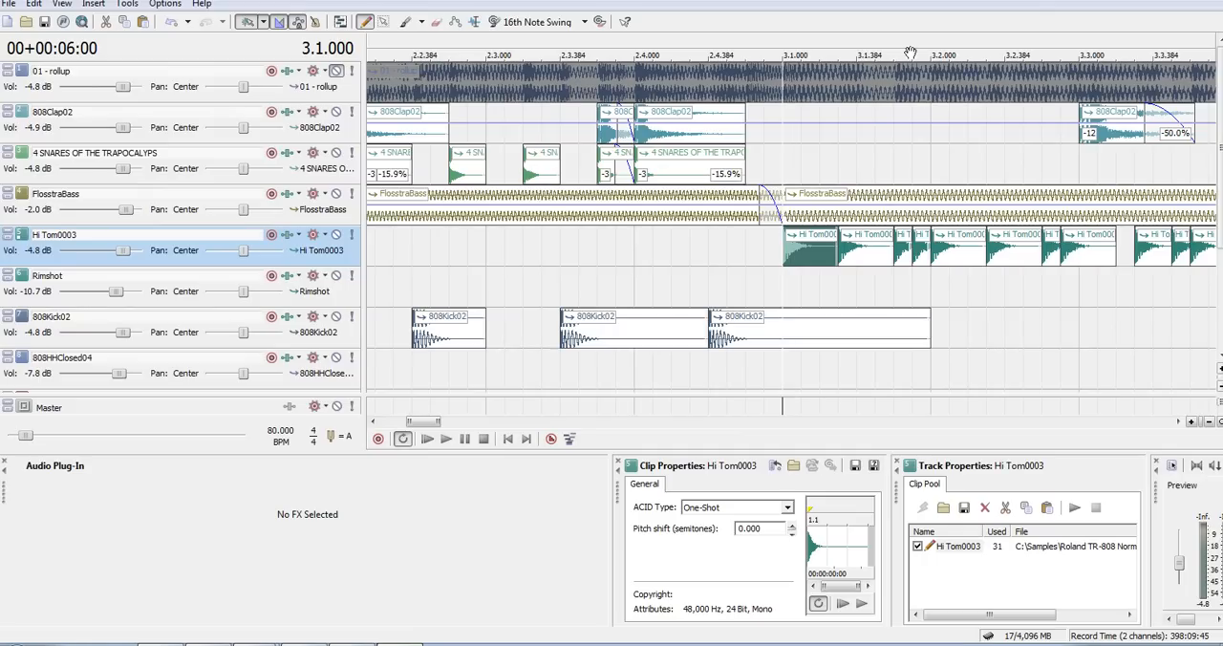
left_click_drag(911, 53, 576, 42)
key("space")
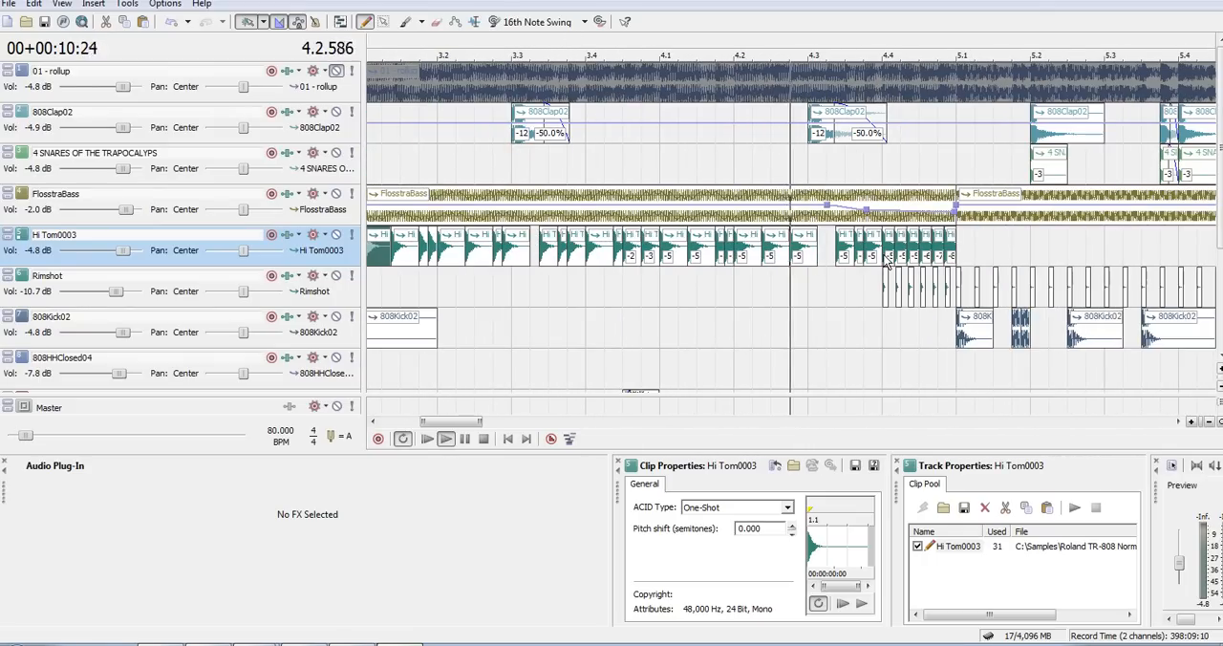
key("space")
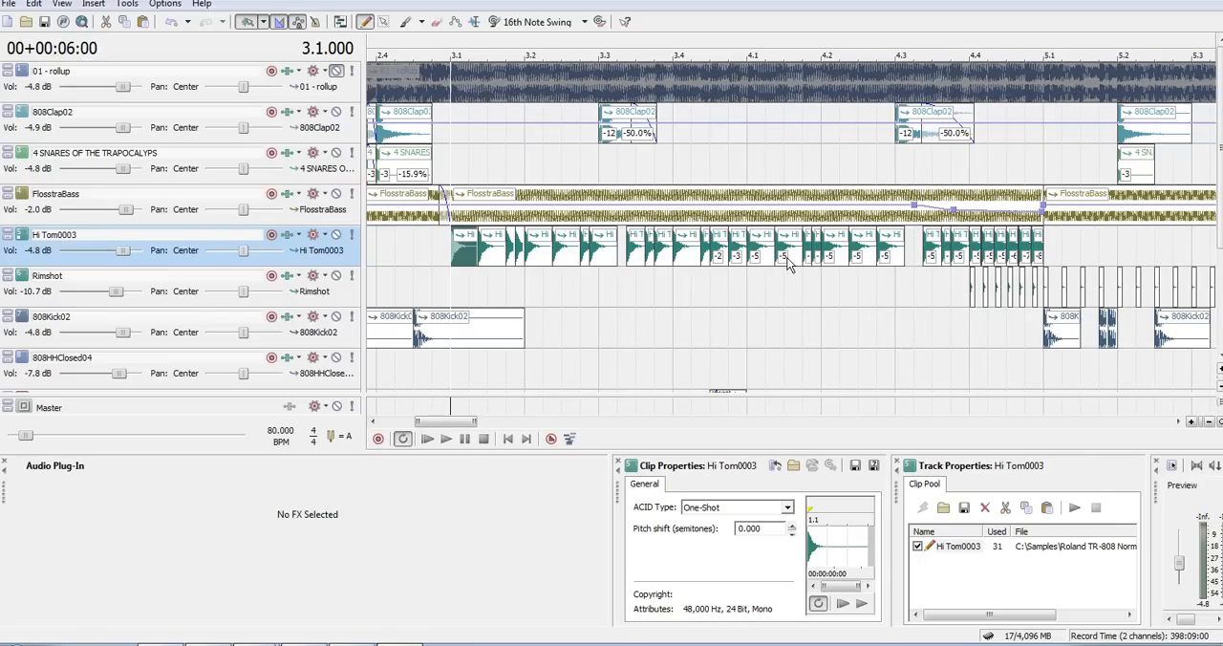
- Solo the Hi Tom0003 track and enlarge the track heights to show its hits in detail
left_click(352, 234)
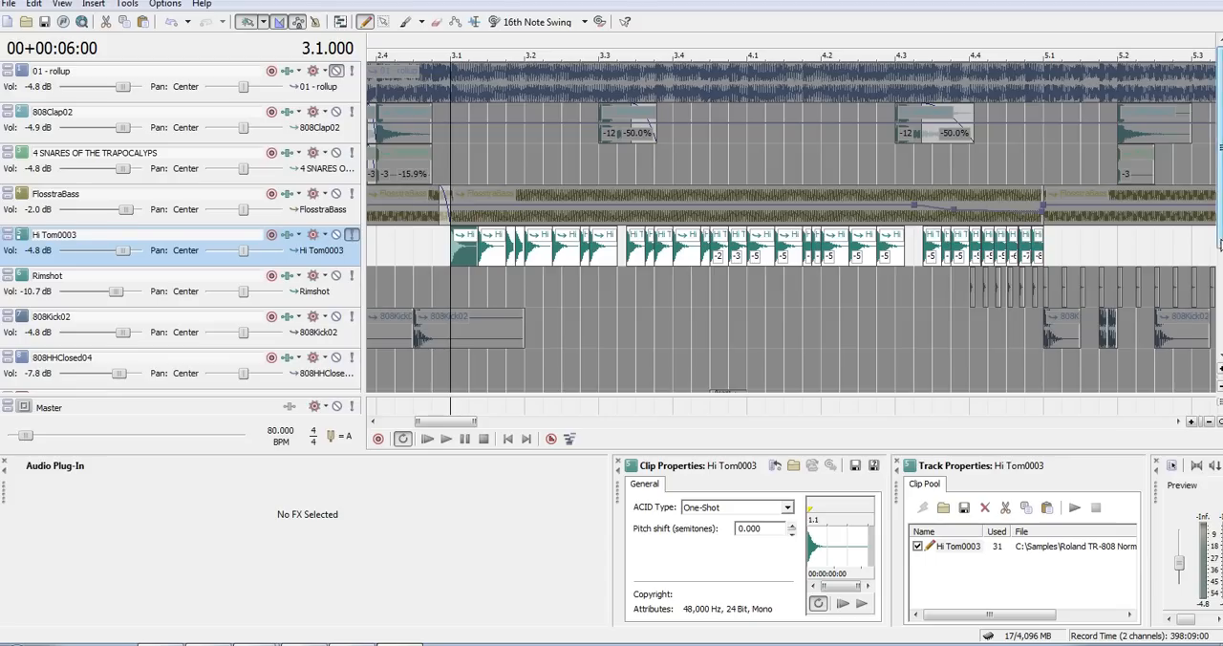
scroll(1219, 272, "down", 1)
left_click(681, 211)
key("ctrl+shift+Up")
key("ctrl+shift+Up")
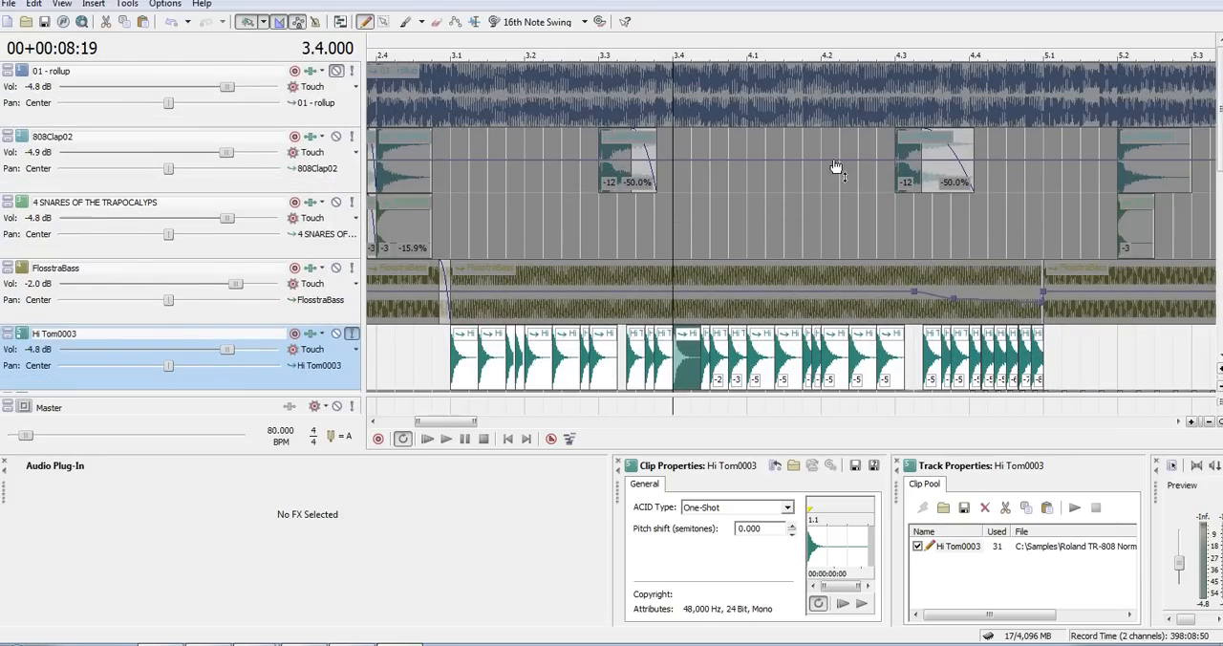
scroll(1219, 172, "down", 2)
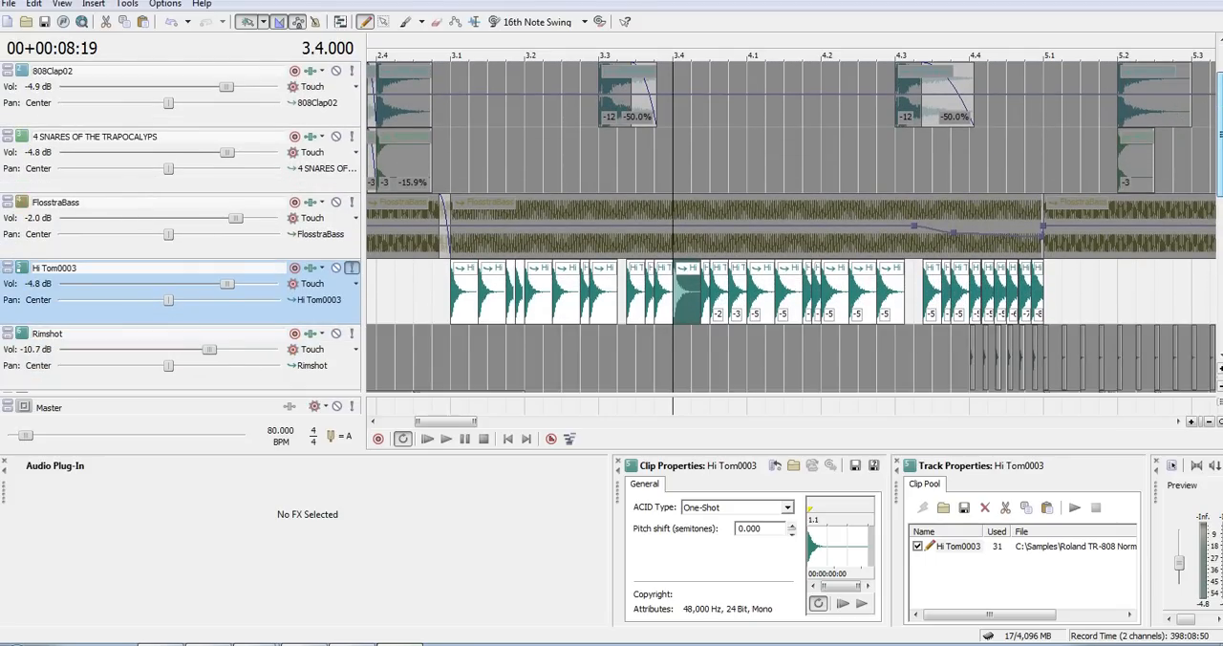
- Examine the pitched-down Hi Tom0003 hits leading up to 5.1, and play the soloed pattern from 3.1
left_click(1056, 238)
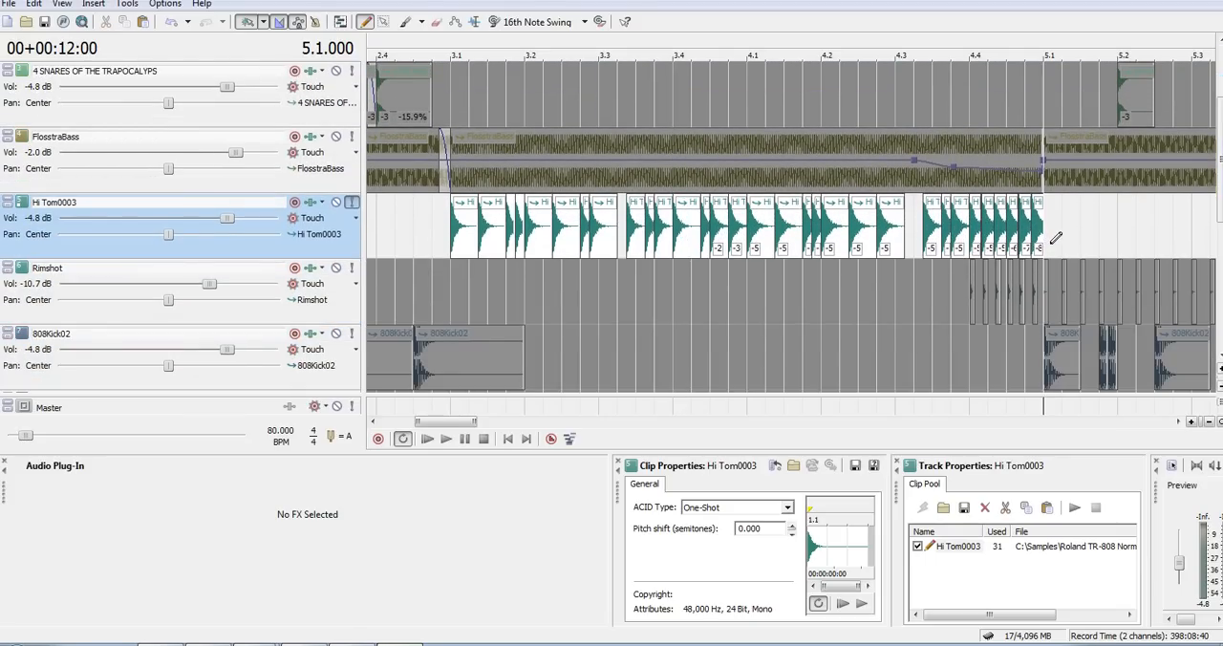
left_click(713, 248)
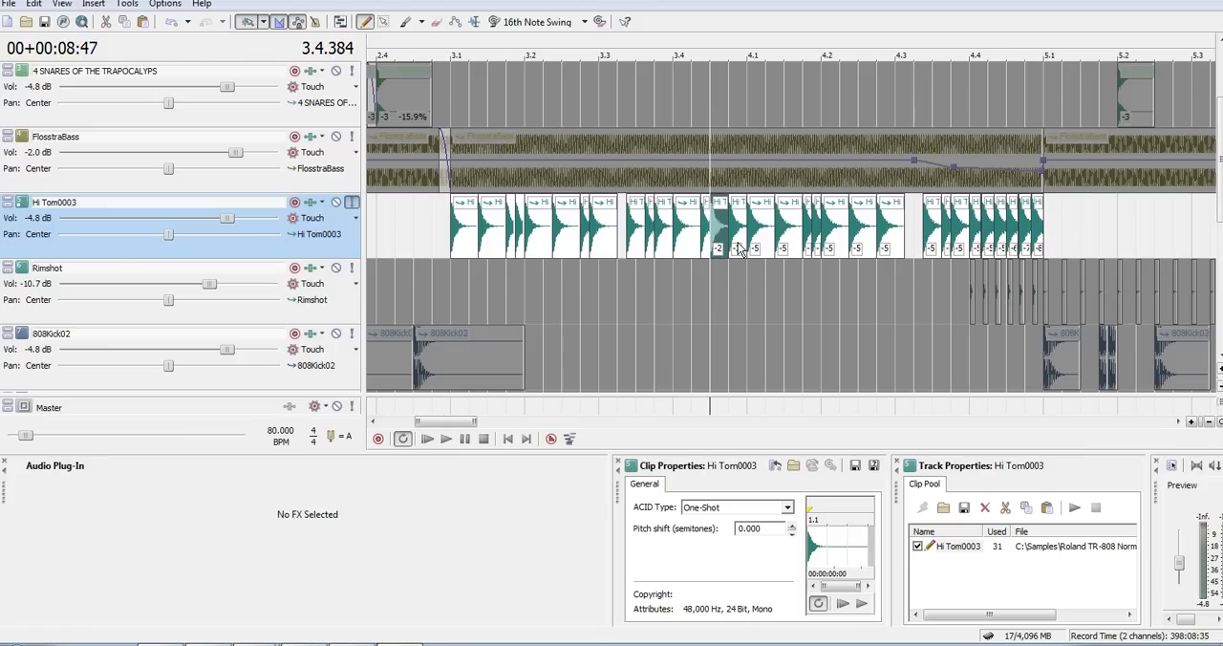
left_click(818, 256)
scroll(820, 260, "up", 2)
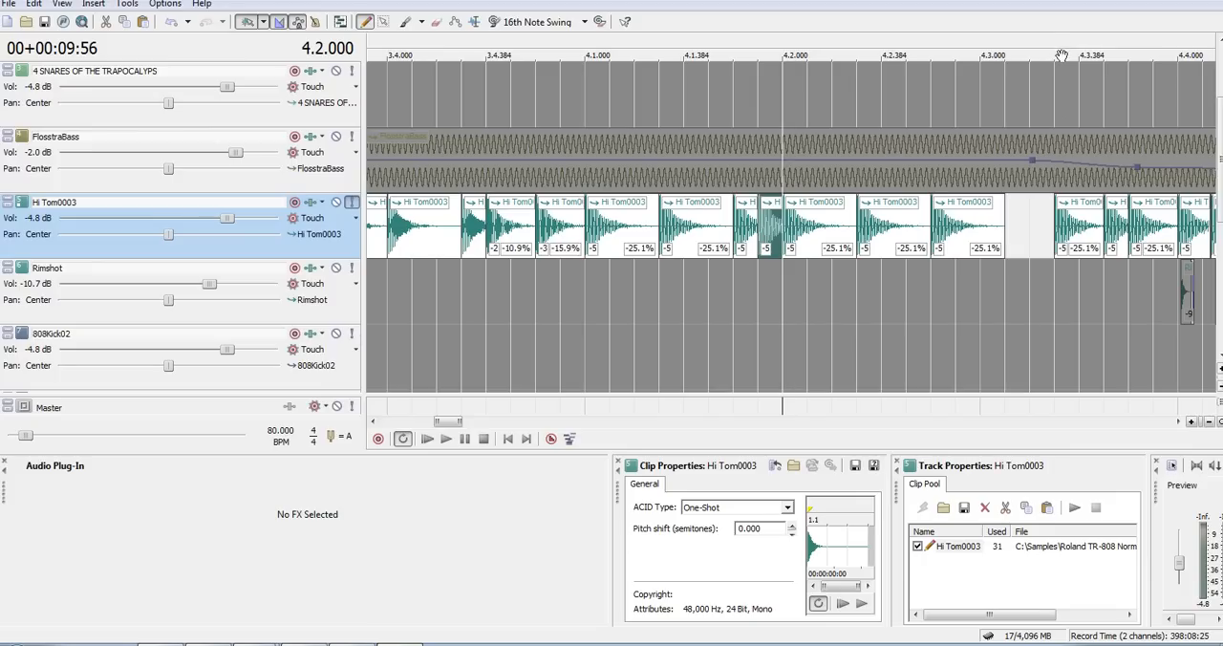
scroll(801, 162, "right", 4)
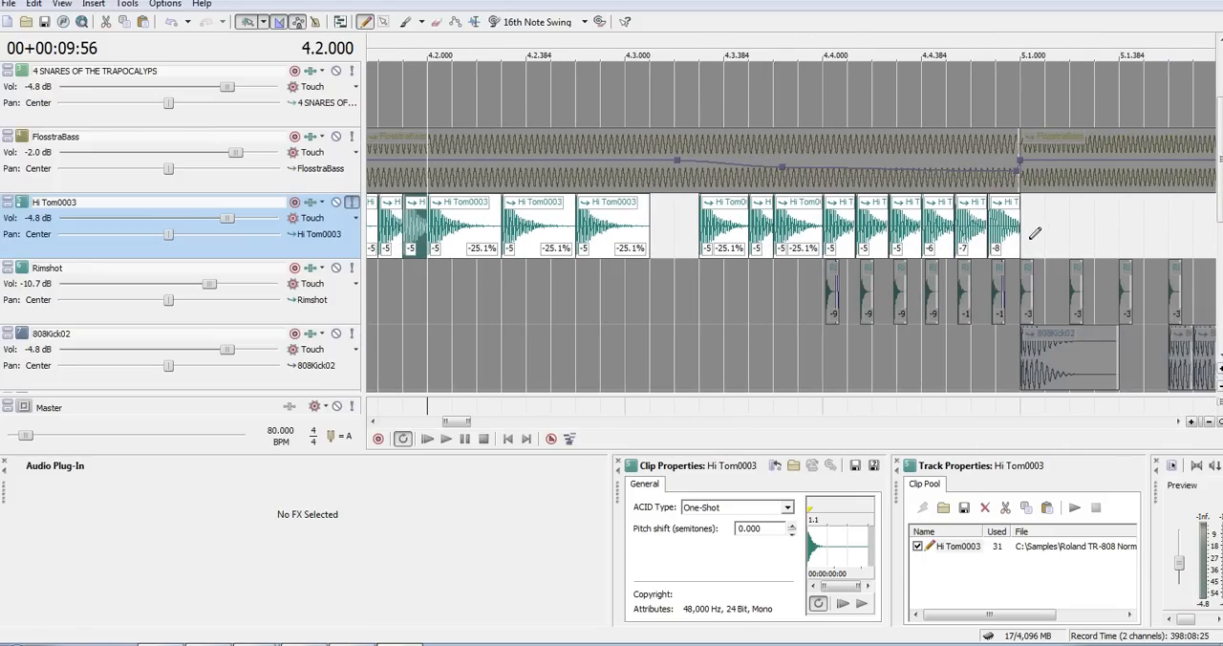
left_click(910, 246)
scroll(732, 274, "down", 4)
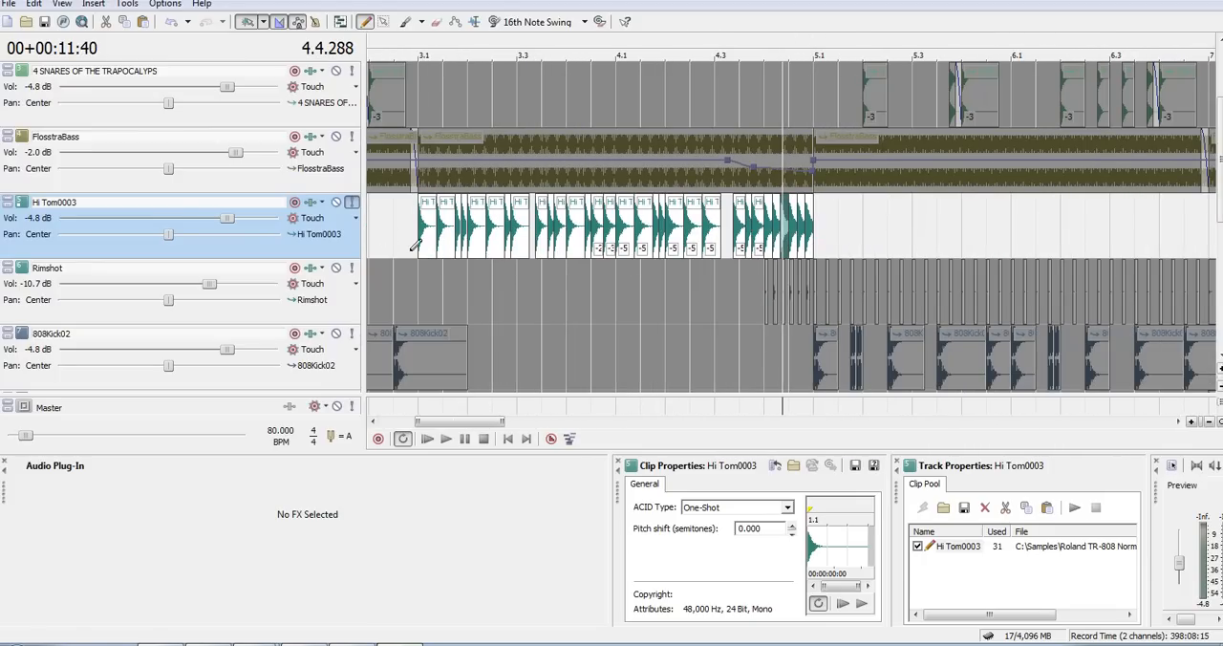
left_click(418, 244)
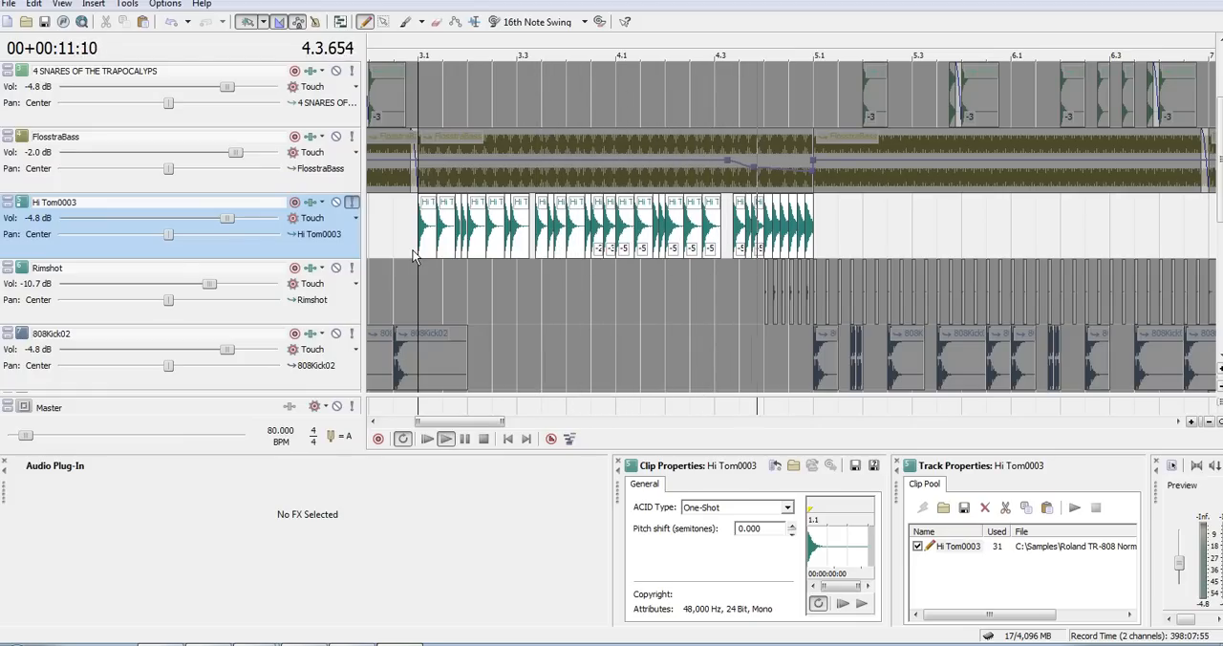
key("space")
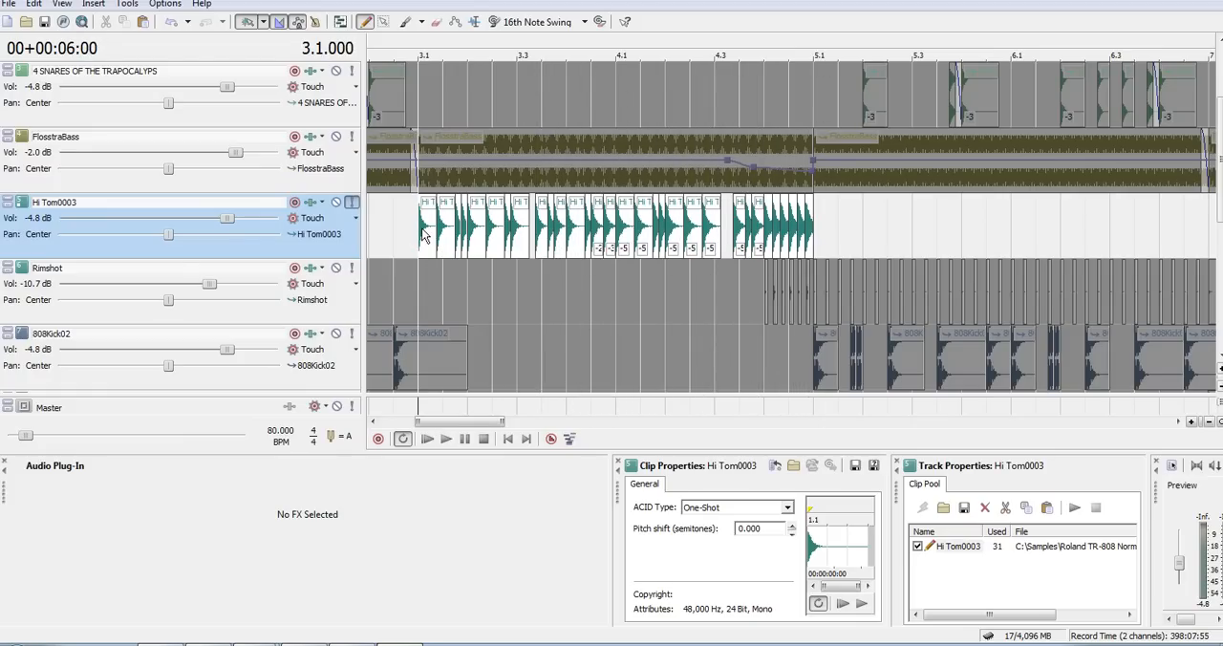
- Copy the first Hi Tom0003 hit three times in a row from 5.3, trimming the third copy to end at 5.4
left_click(425, 236)
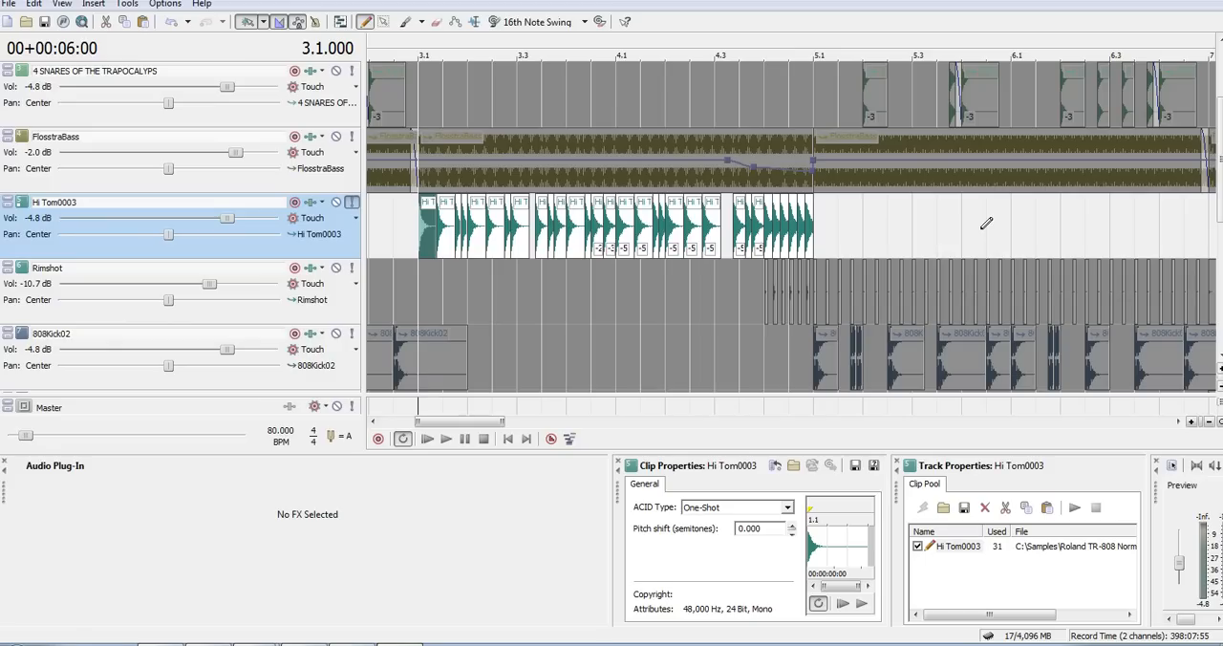
left_click(915, 208)
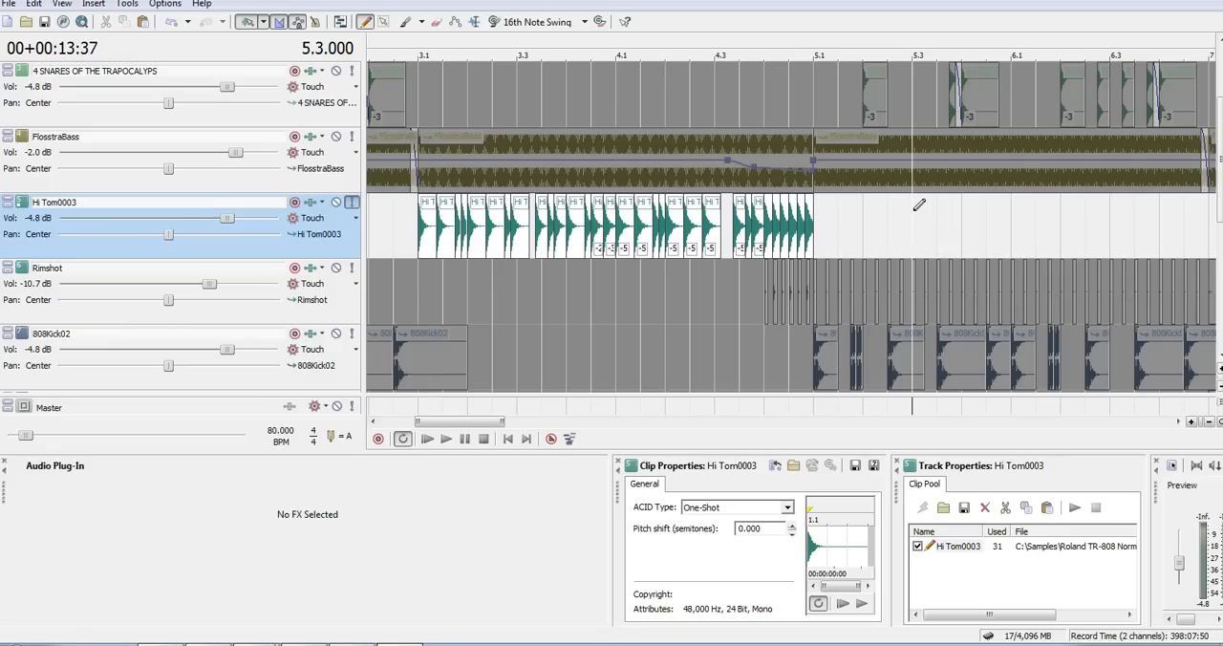
scroll(915, 216, "right", 2)
key("ctrl+shift+Up")
key("grave")
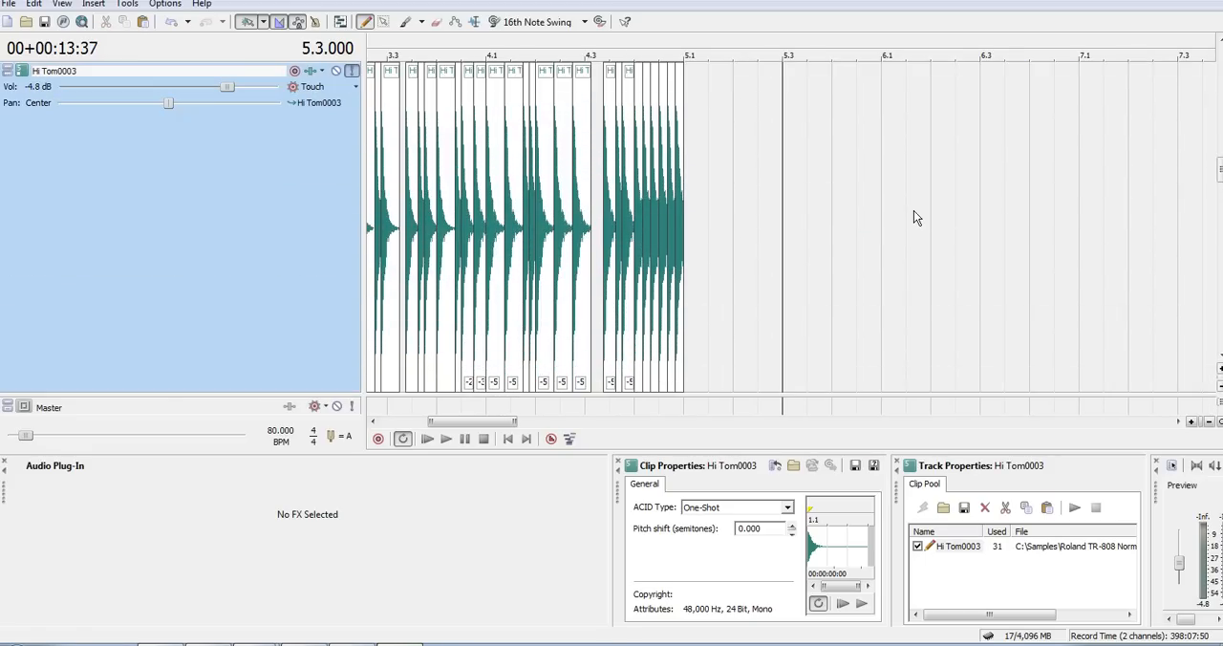
key("ctrl+v")
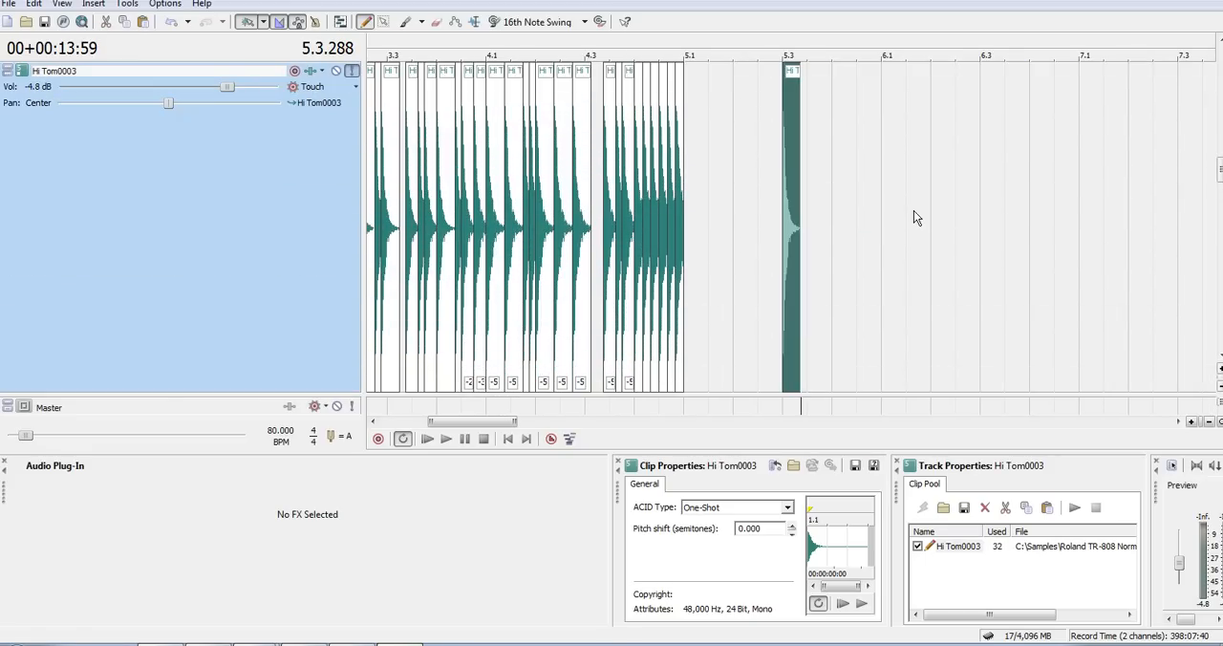
scroll(914, 210, "up", 3)
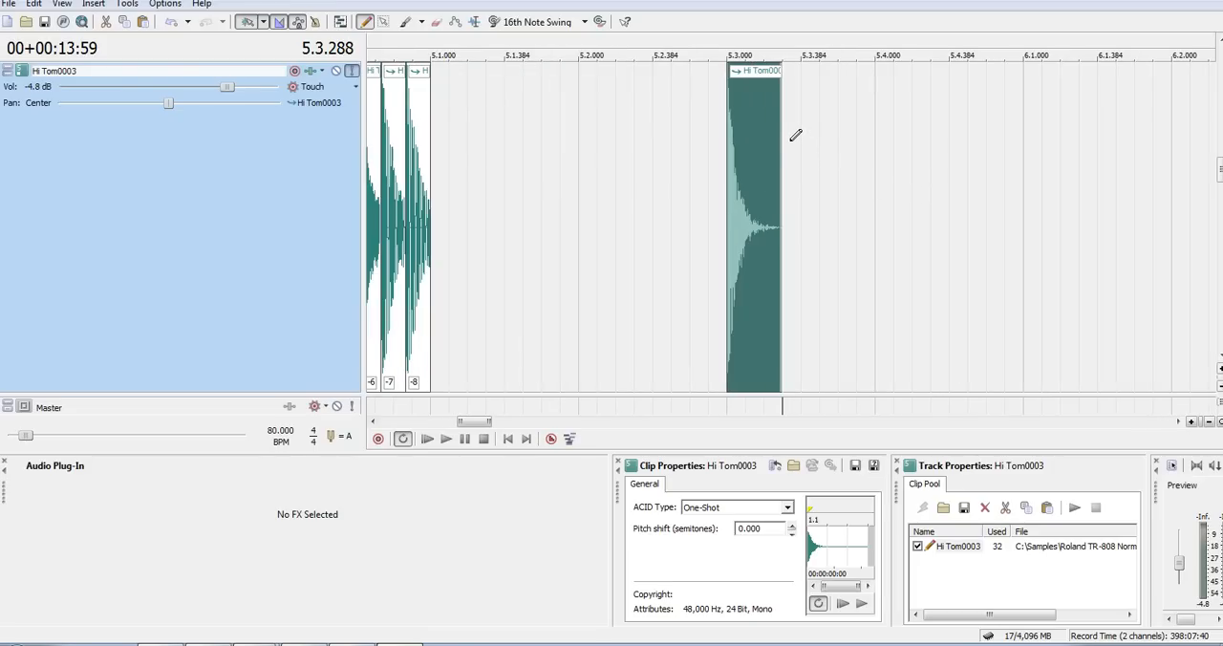
key("ctrl+v")
key("ctrl+v")
left_click_drag(891, 112, 872, 112)
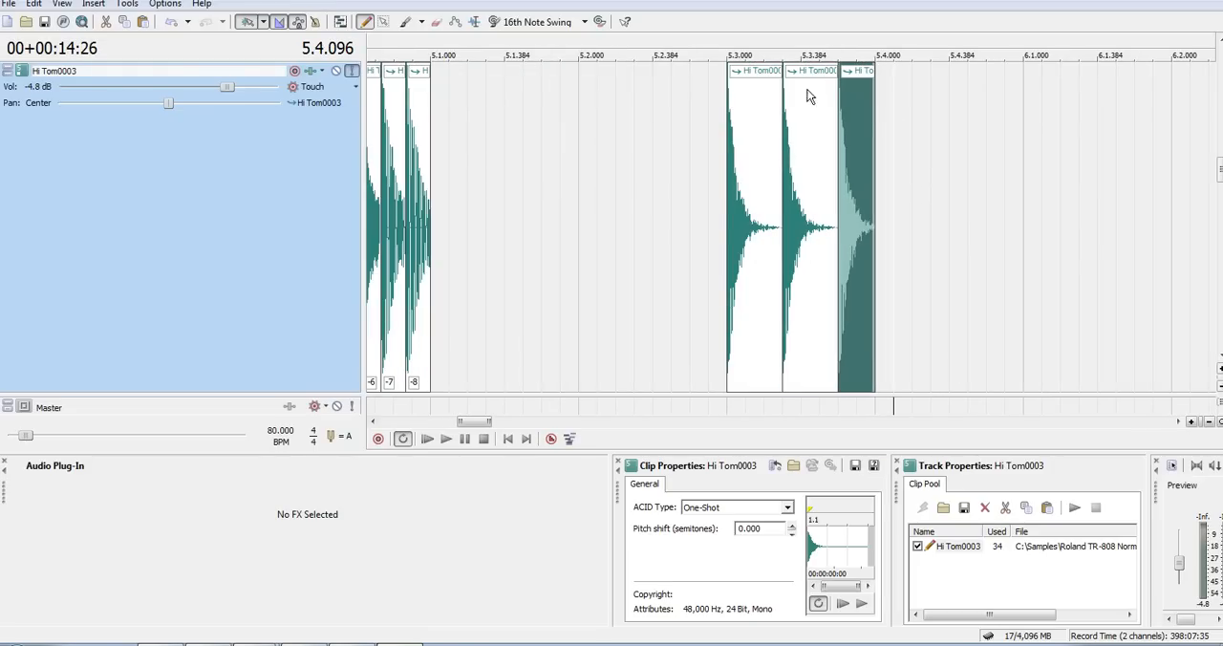
- Select the three hits at 5.3 and duplicate them as a group at 5.4, with lower track heights
left_click(734, 78, "shift")
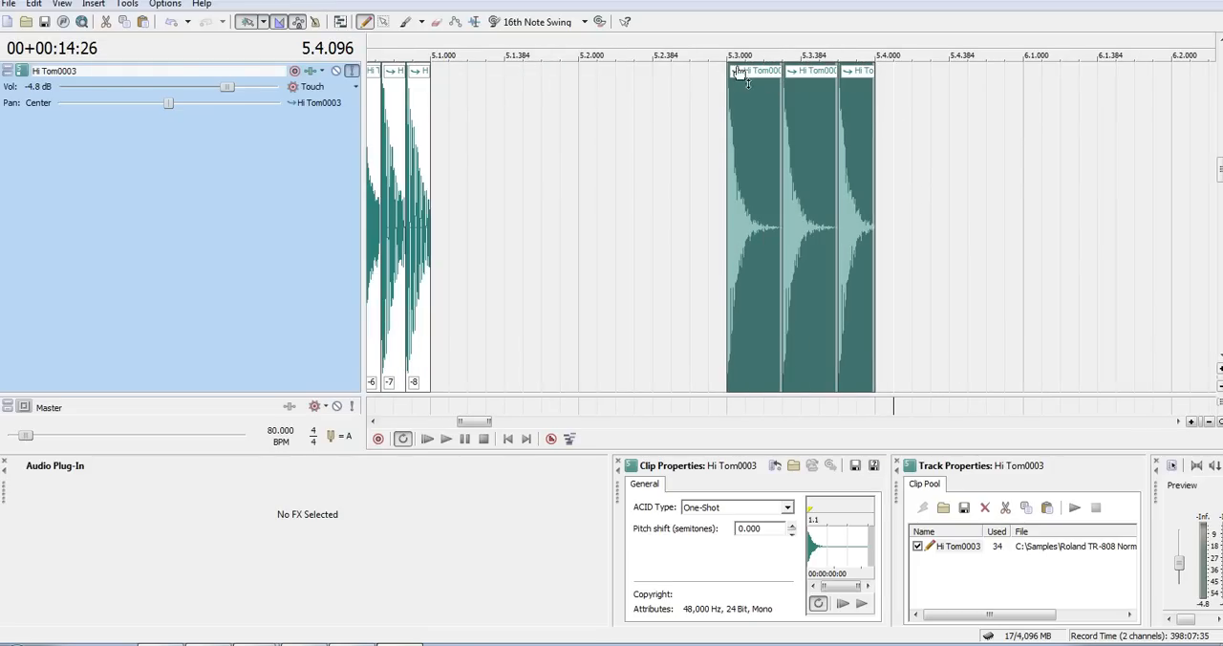
scroll(734, 67, "up", 2)
scroll(528, 82, "down", 1)
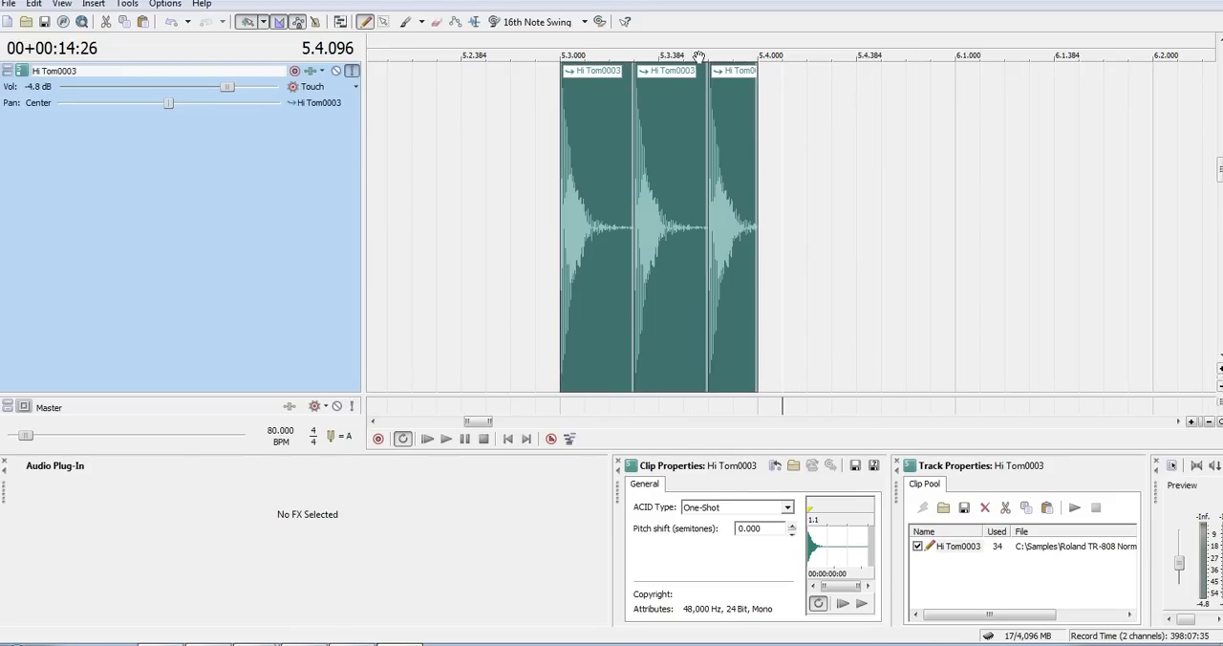
left_click(759, 76)
key("ctrl+v")
key("ctrl+shift+Down")
key("ctrl+shift+Down")
key("ctrl+shift+Down")
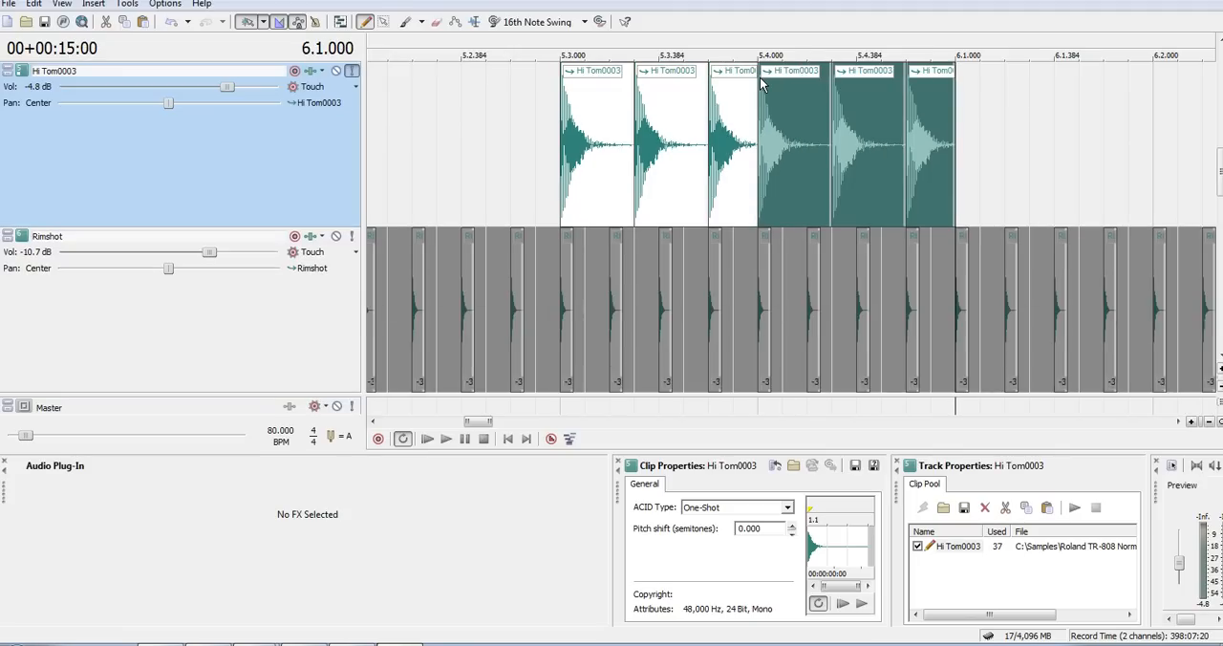
- Paste three more copies of the three-hit tom group back to back from 6.1 to 6.4
scroll(760, 79, "down", 1)
scroll(759, 77, "down", 2)
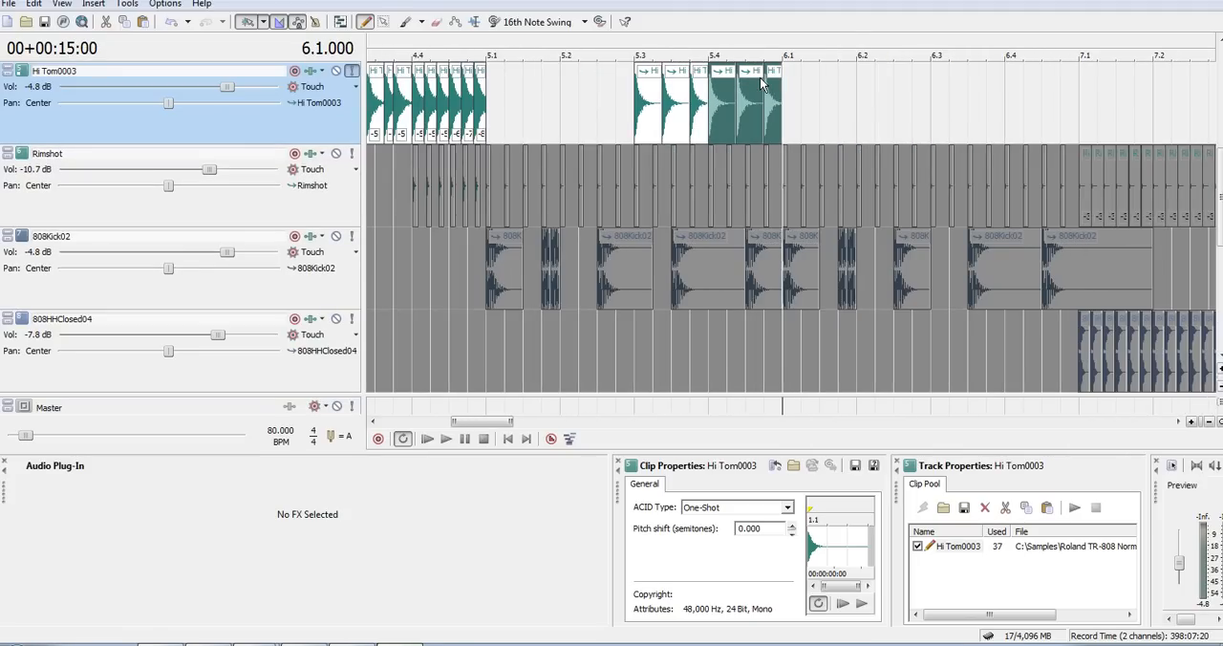
key("ctrl+v")
key("ctrl+v")
key("ctrl+v")
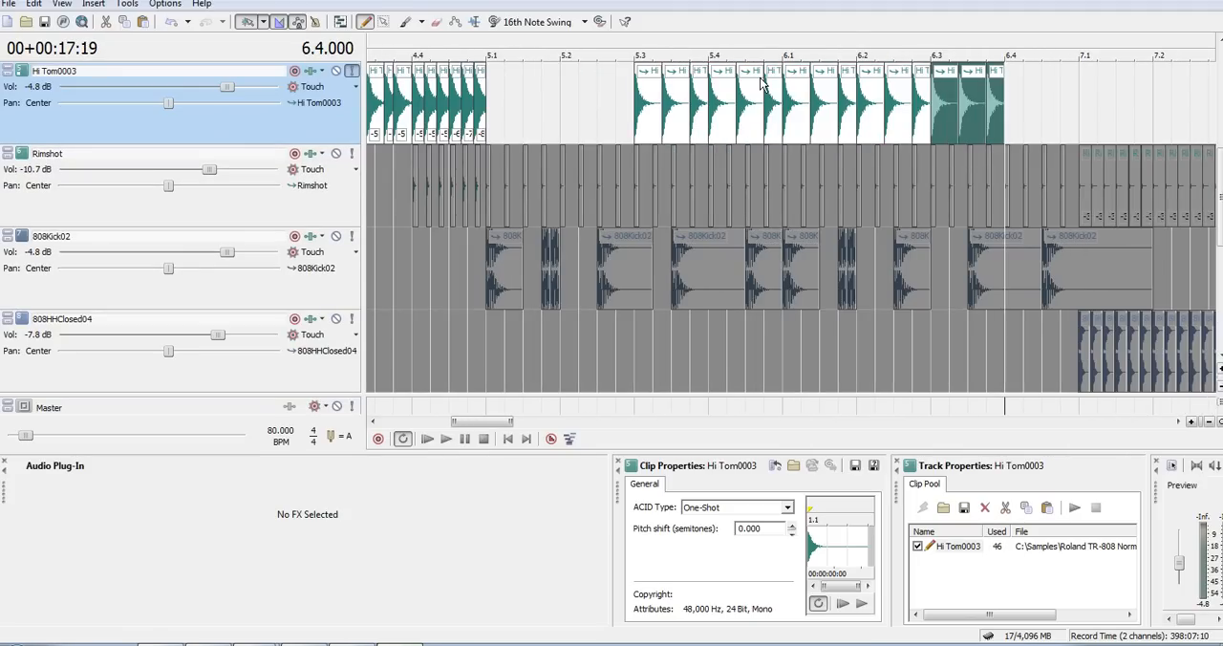
- Play the repeated tom groups from 5.3
left_click(638, 54)
key("space")
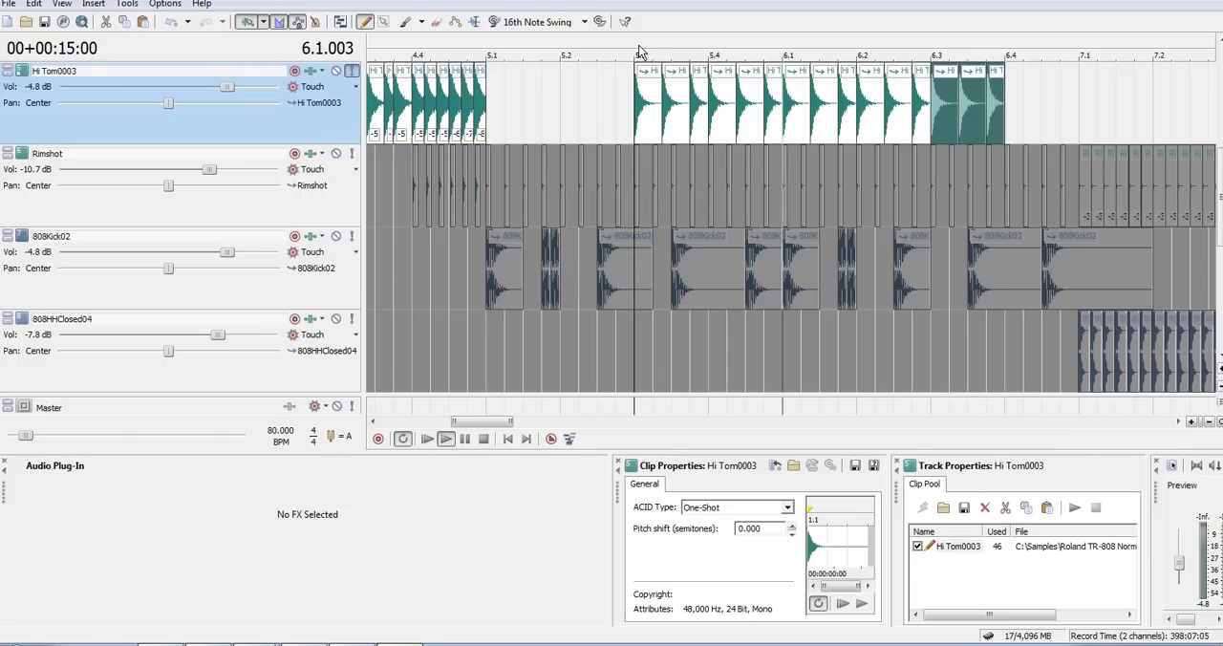
key("space")
- Delete all the example tom hits between 5.3 and 6.4, and reduce the track heights further
left_click(641, 88)
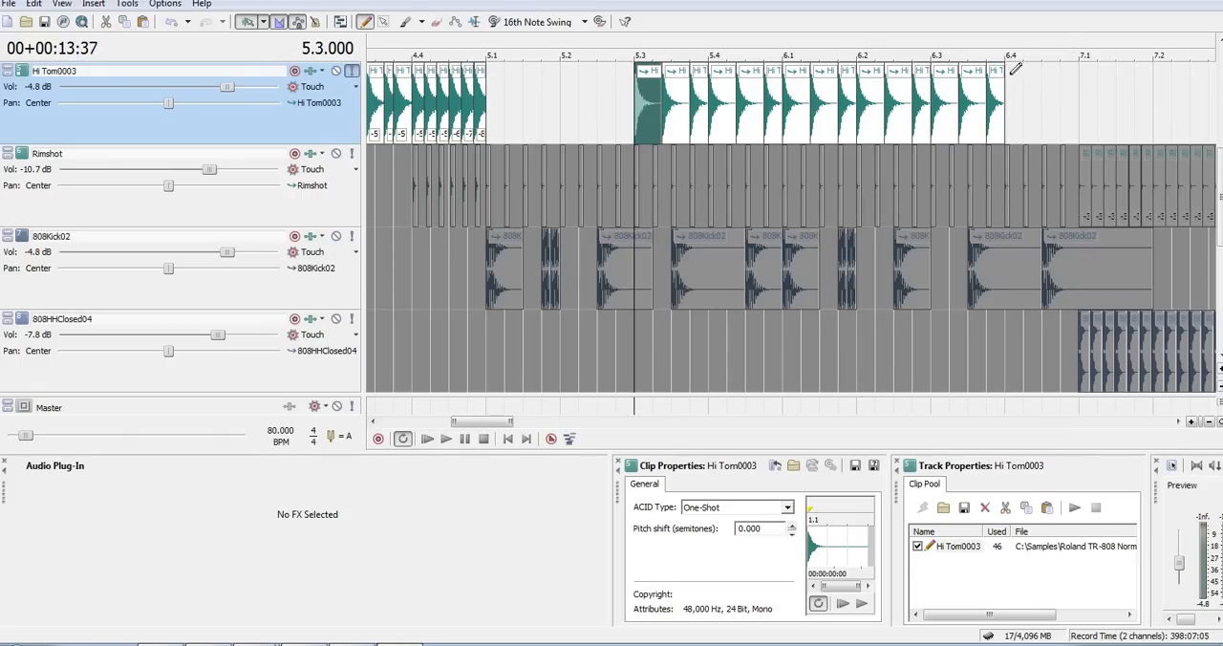
left_click(1003, 109, "shift")
key("Delete")
key("ctrl+shift+Down")
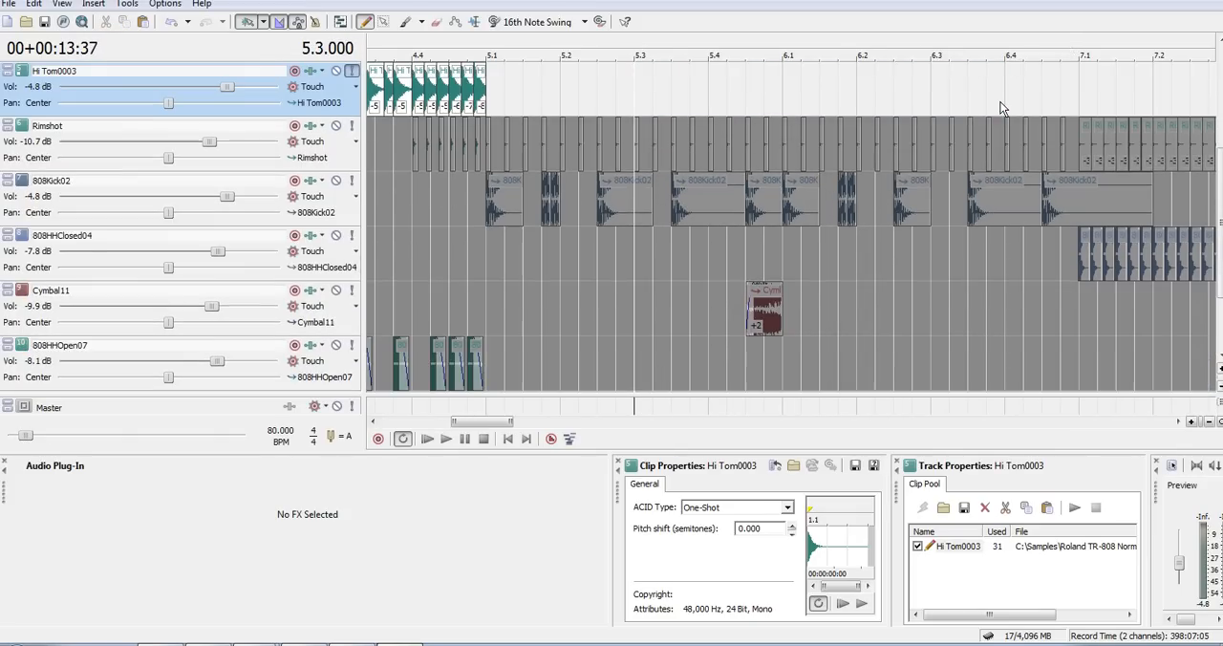
key("ctrl+shift+Down")
- Replace the two tom hits just before 3.3 with a copy of the short double hit just before 3.2
scroll(1000, 102, "down", 2)
left_click(517, 45)
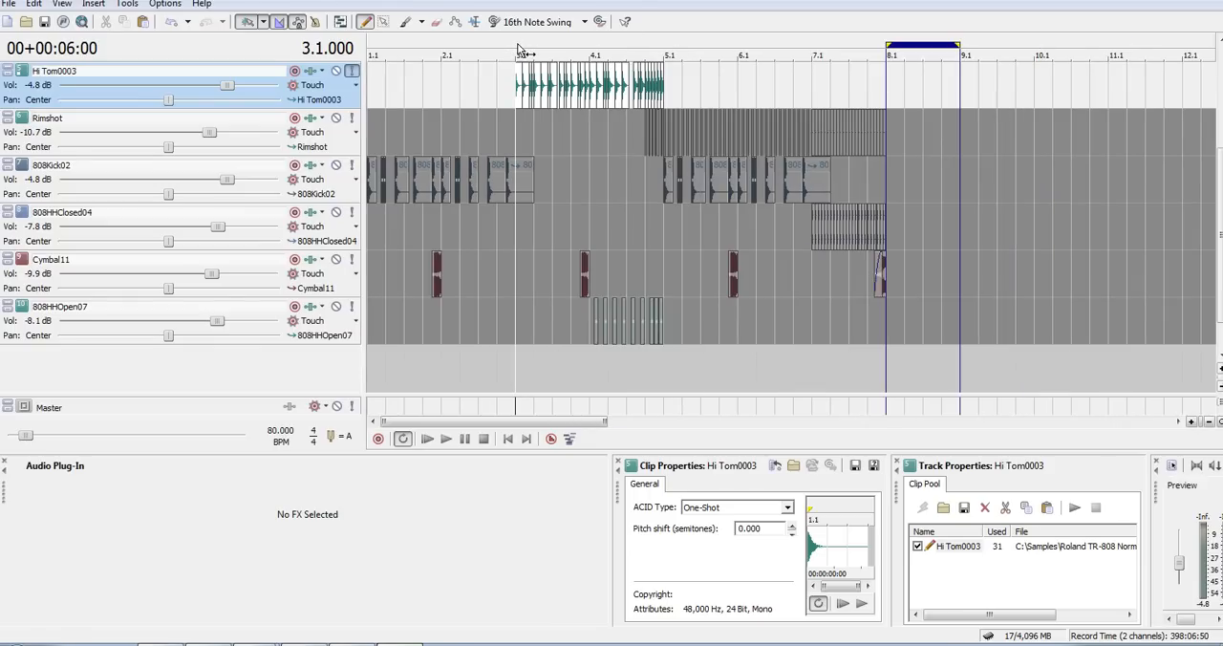
scroll(517, 48, "up", 3)
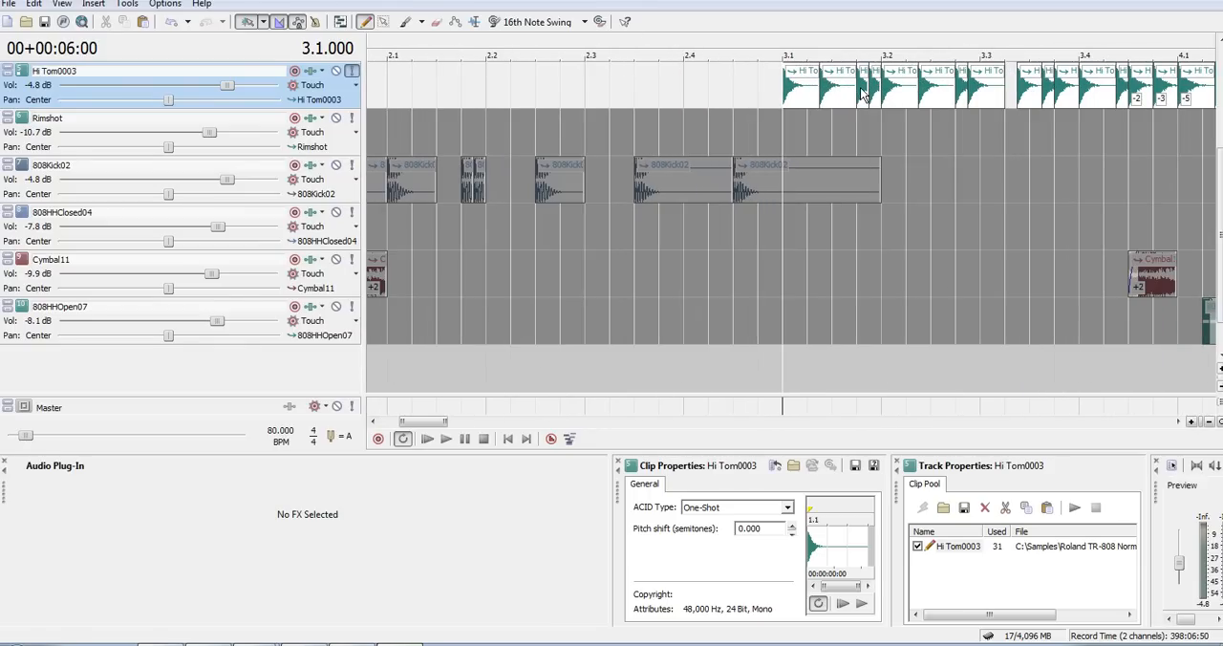
left_click(864, 93)
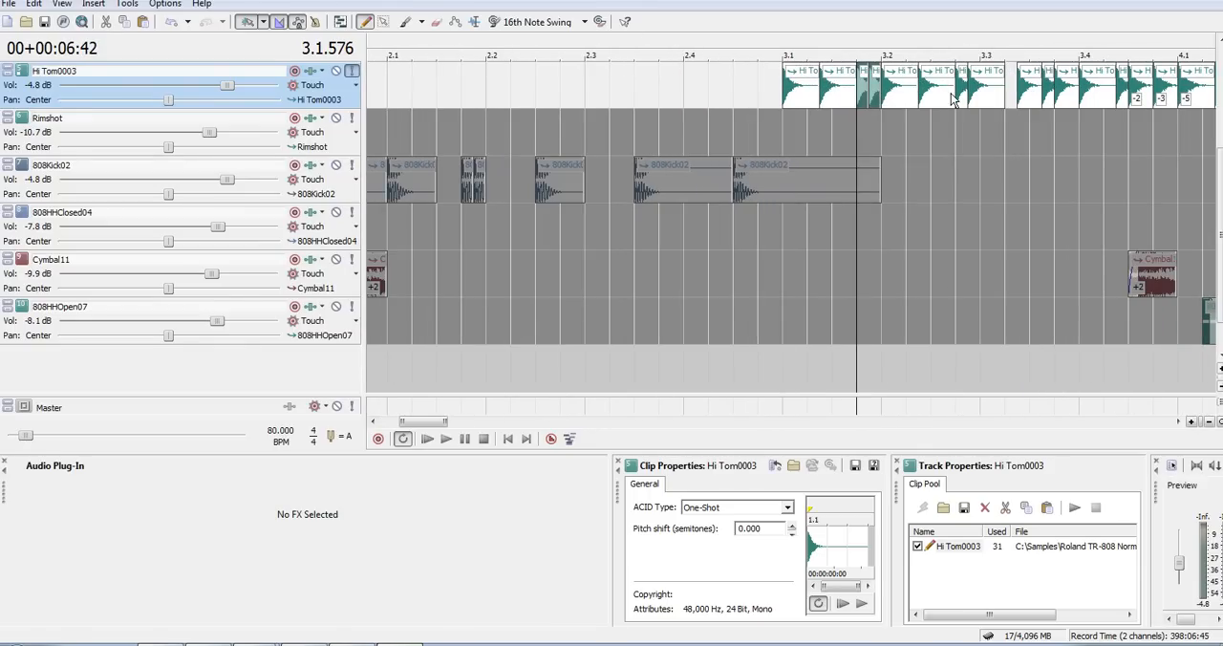
scroll(977, 107, "right", 3)
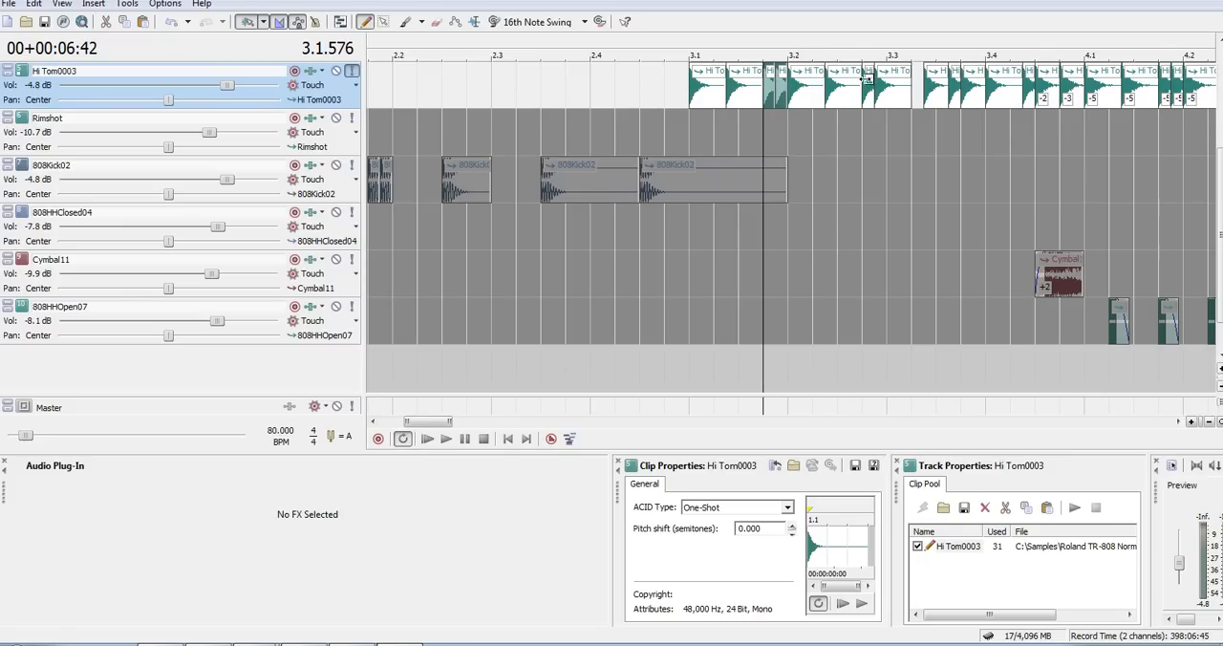
left_click(869, 86)
left_click(884, 90, "ctrl")
key("Delete")
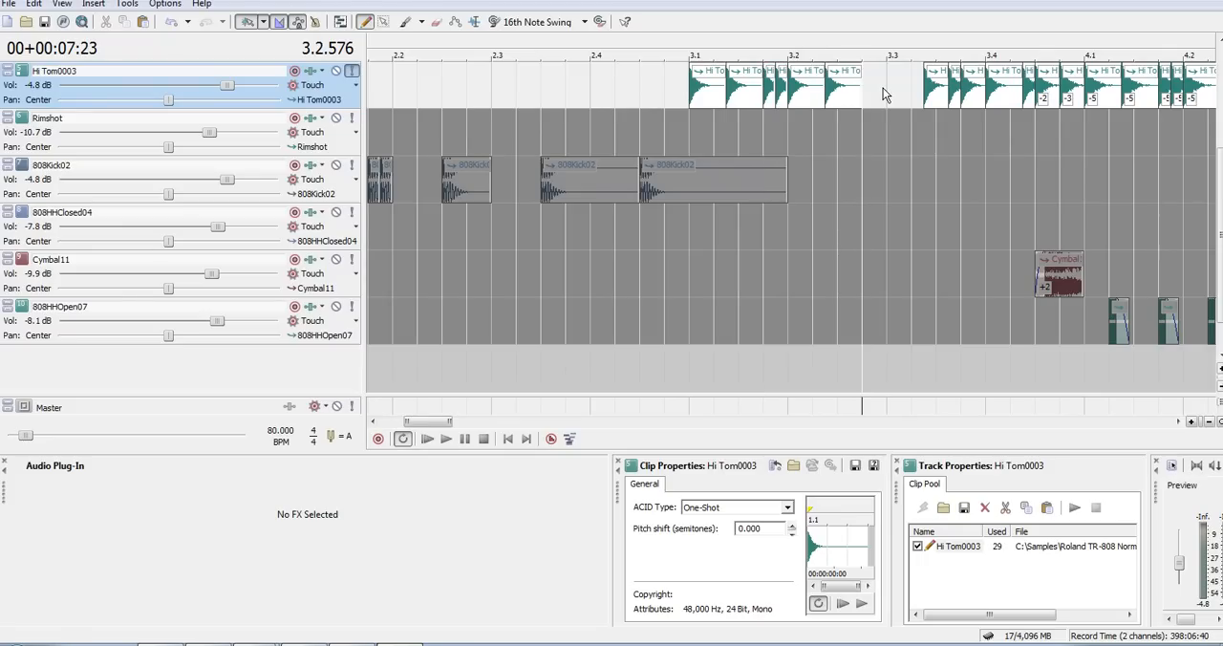
key("ctrl+v")
- Play the changed tom pattern from 3.1, and place the cursor in the gap after 3.3
left_click(676, 54)
key("space")
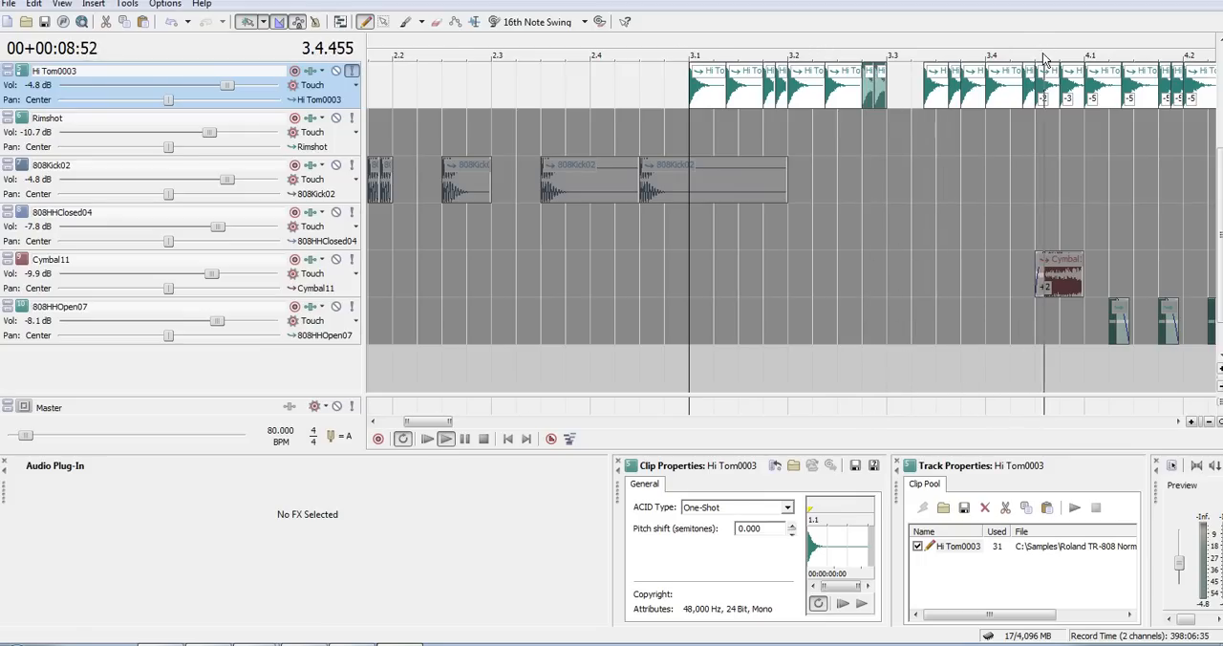
key("space")
left_click_drag(1041, 52, 853, 49)
left_click(724, 86)
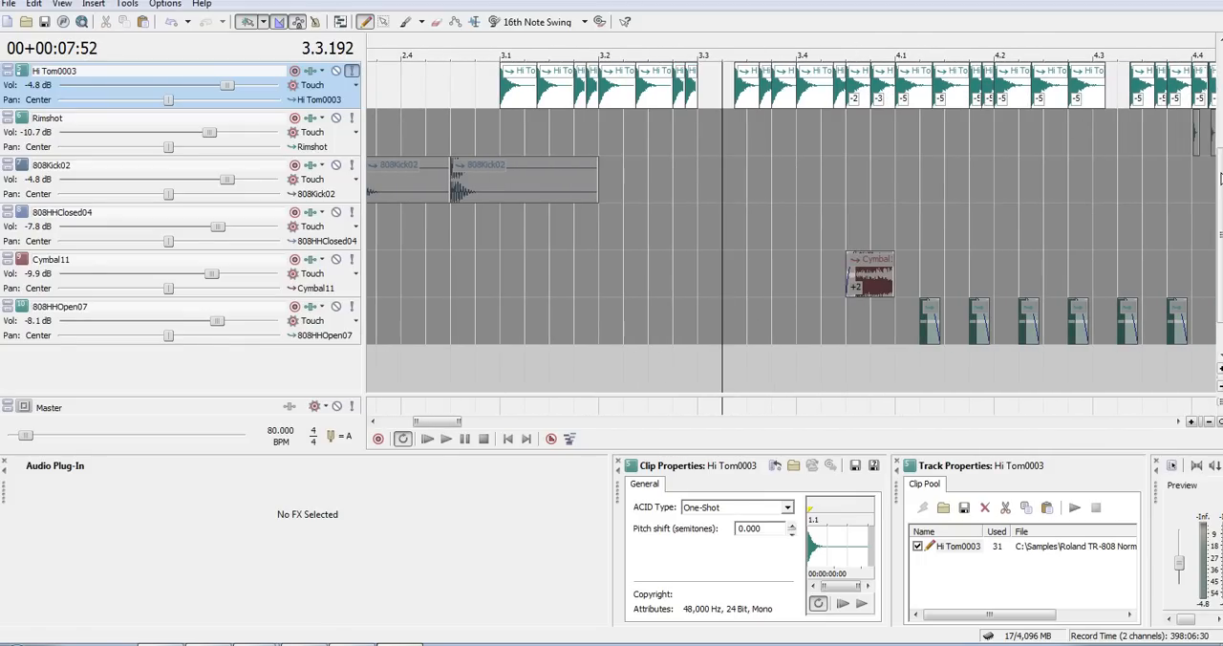
- End the solo on the Hi Tom0003 track and play the full mix from the clap at 3.3
left_click_drag(1219, 182, 1219, 115)
left_click(710, 88)
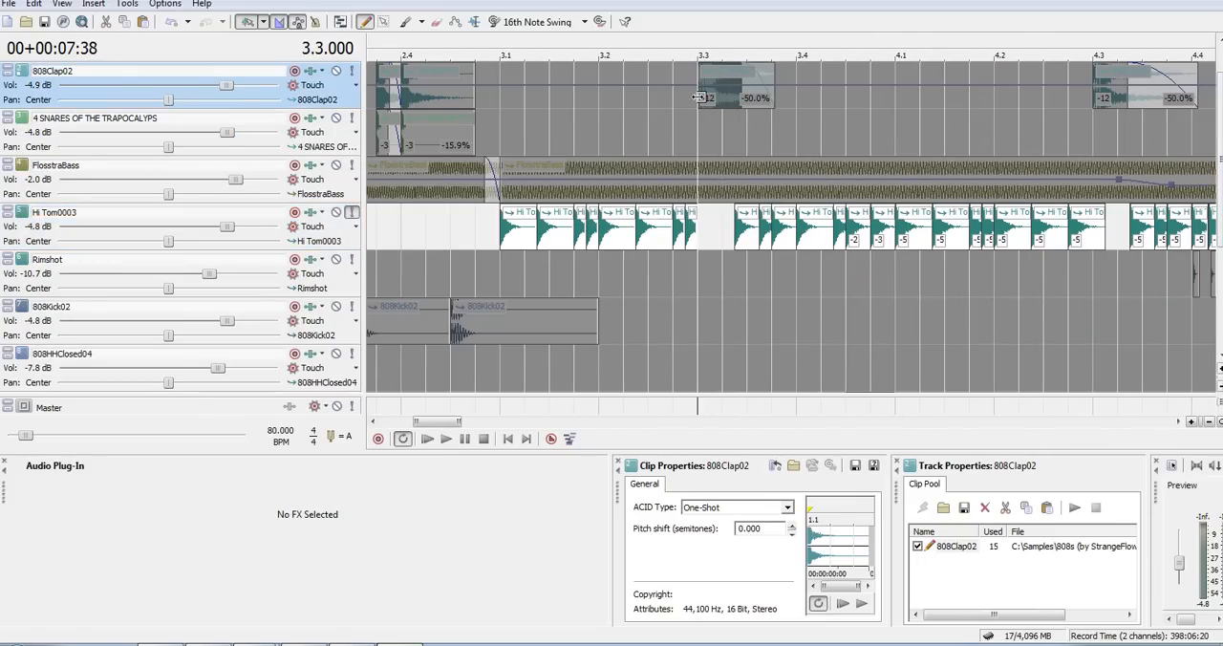
left_click(352, 212)
key("space")
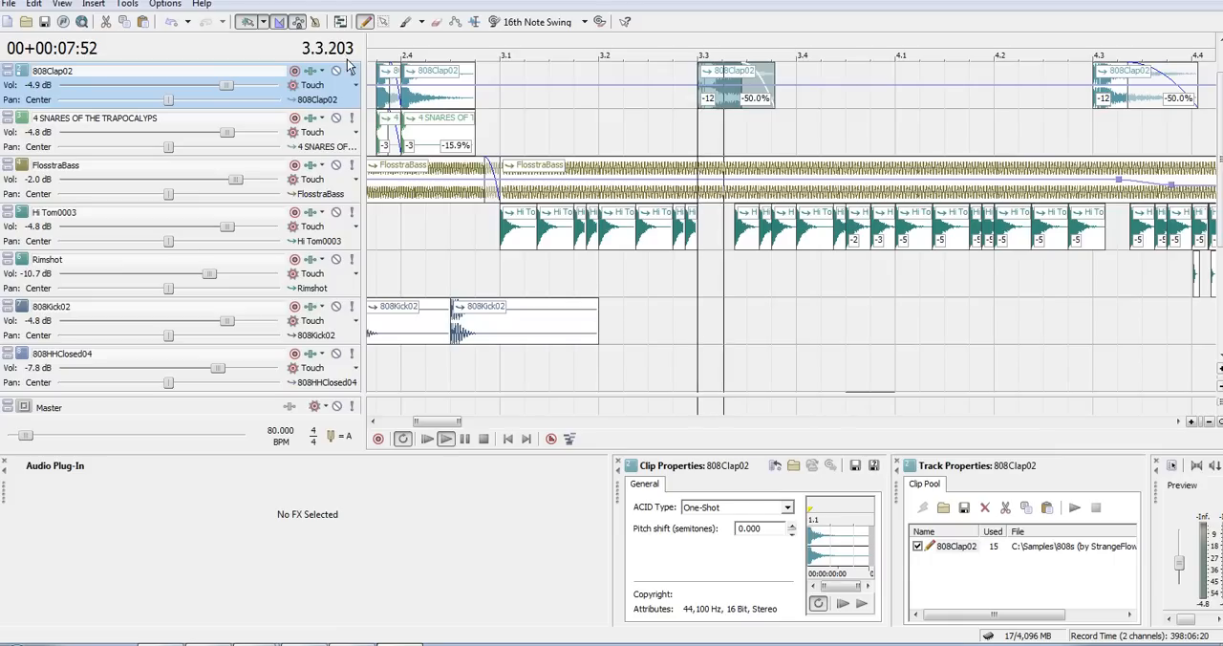
key("space")
- Solo the 808Clap02 track, play it from 2.4 and from 3.3, and end the solo
left_click(352, 71)
left_click(405, 48)
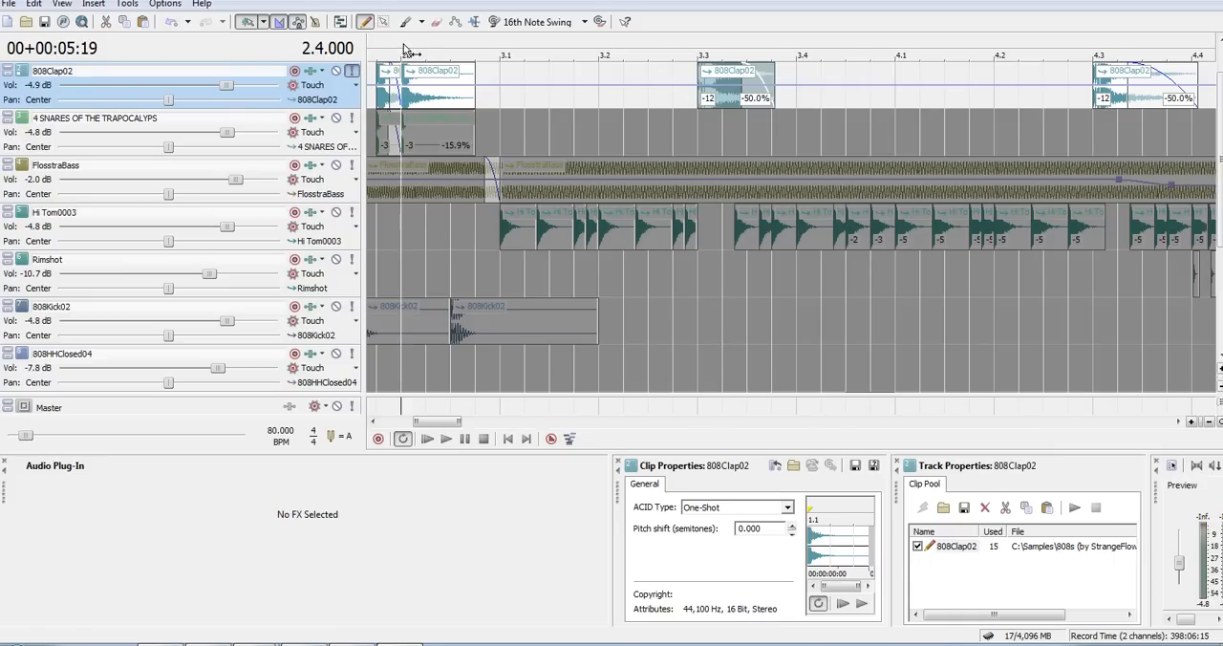
left_click(701, 48)
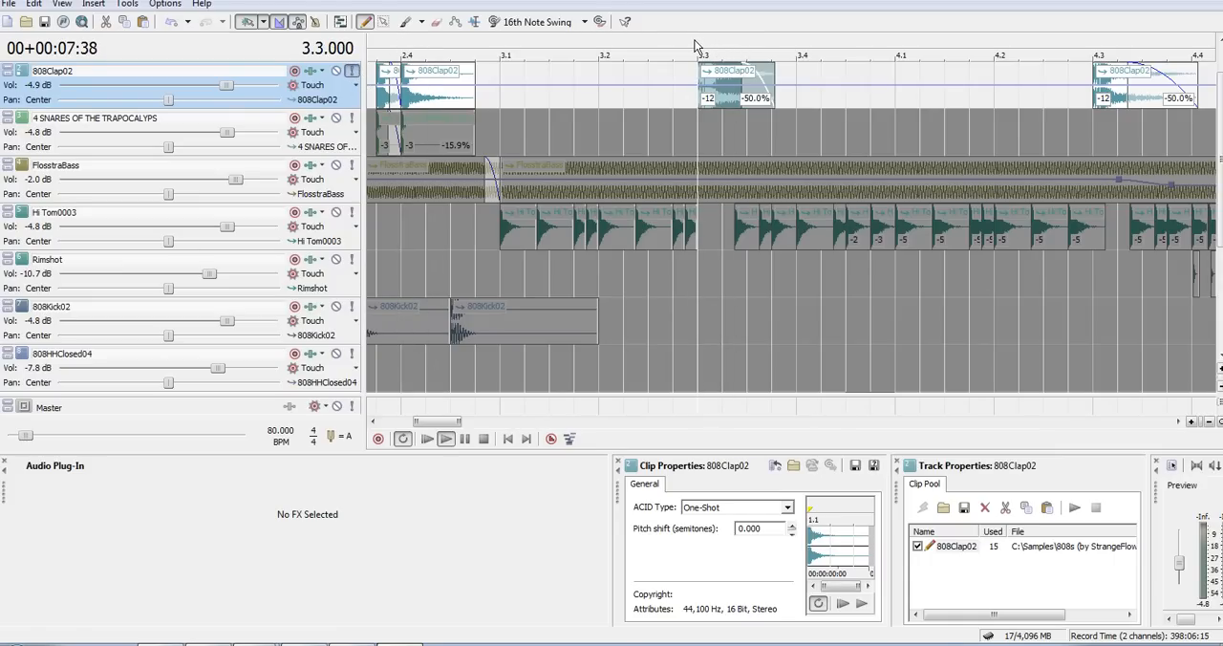
left_click(352, 71)
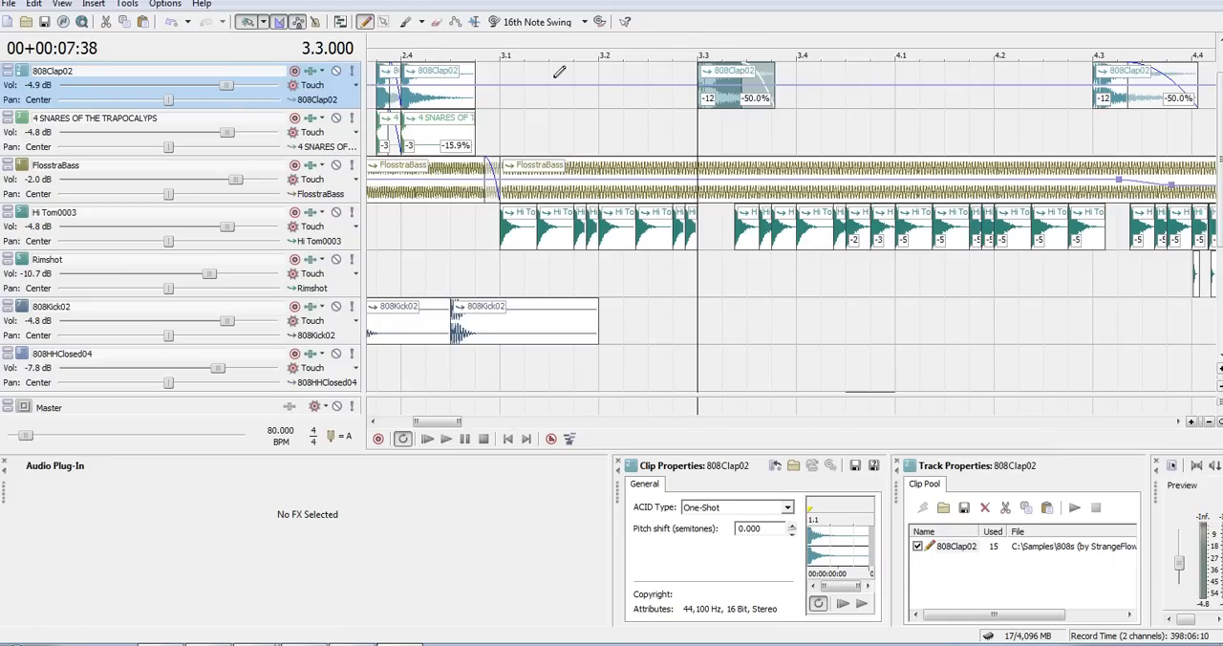
- Replay the clap at 3.3 together with all the other tracks
left_click(696, 124)
key("space")
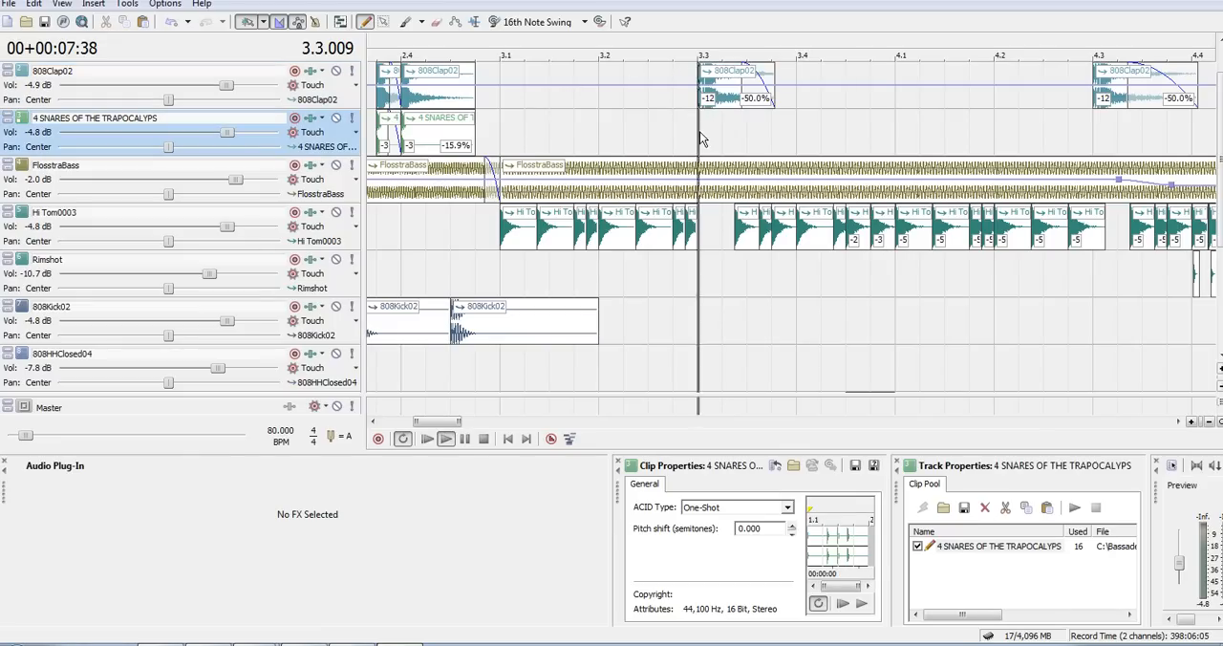
key("space")
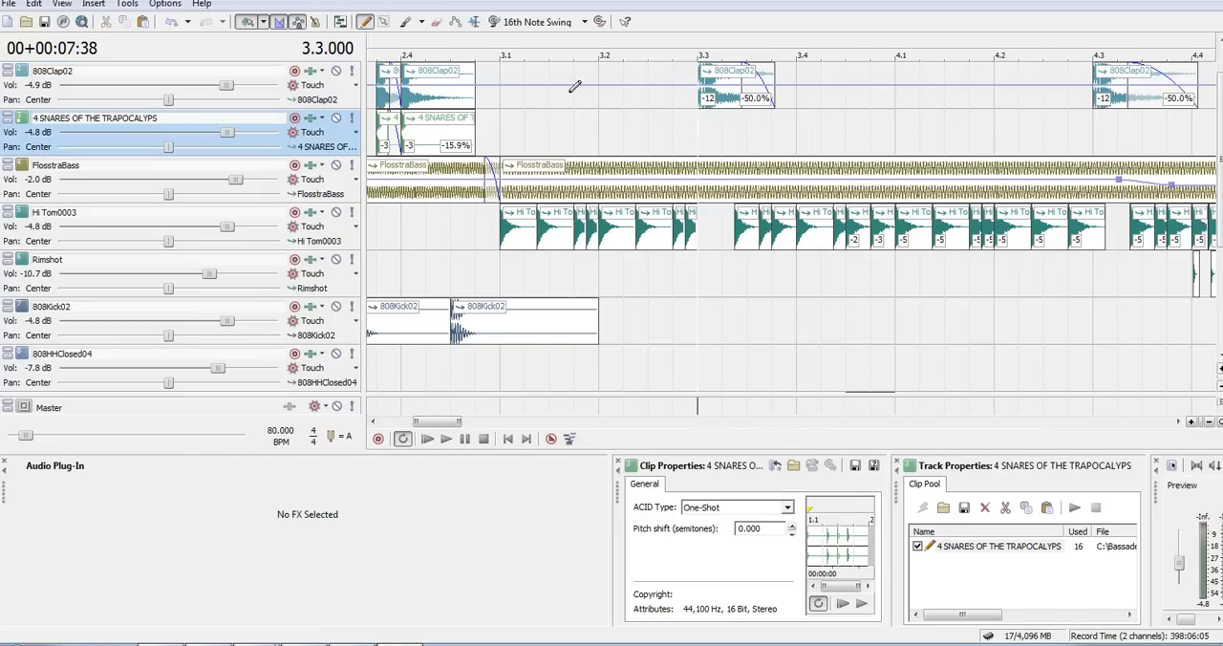
key("space")
- Add volume envelope points on 808Clap02 around 3.1 and 5.1, lower the level between them, and play the result
scroll(569, 93, "down", 5)
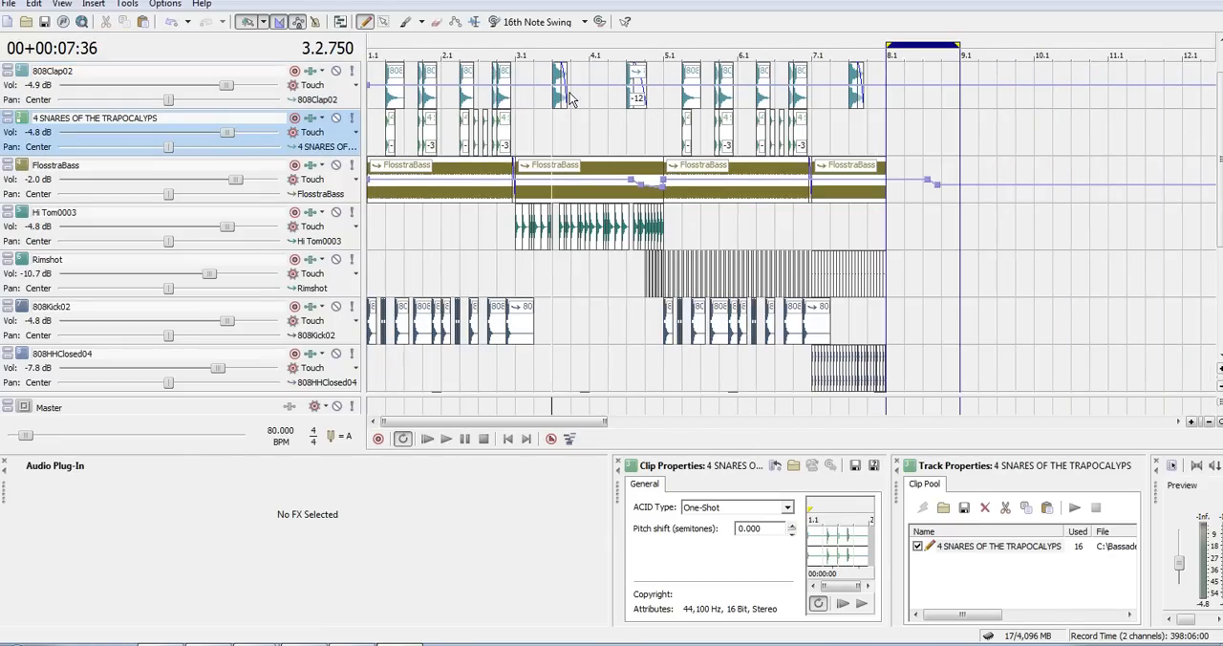
double_click(523, 86)
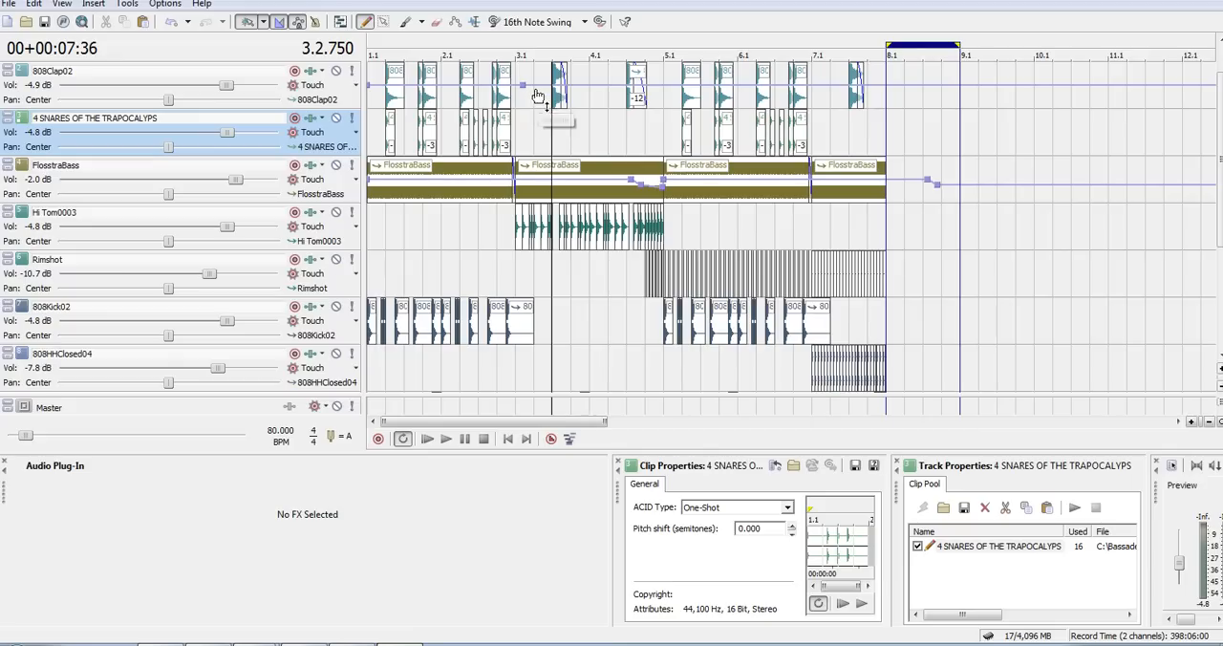
left_click(660, 89)
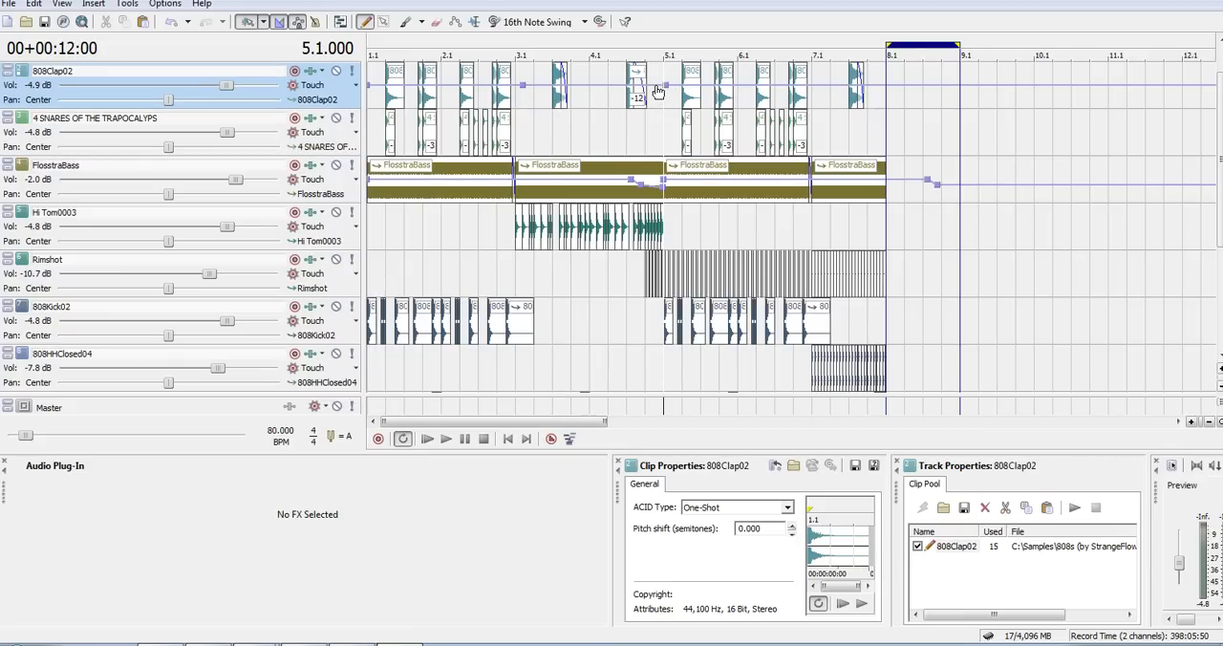
left_click_drag(538, 91, 538, 101)
key("space")
key("space")
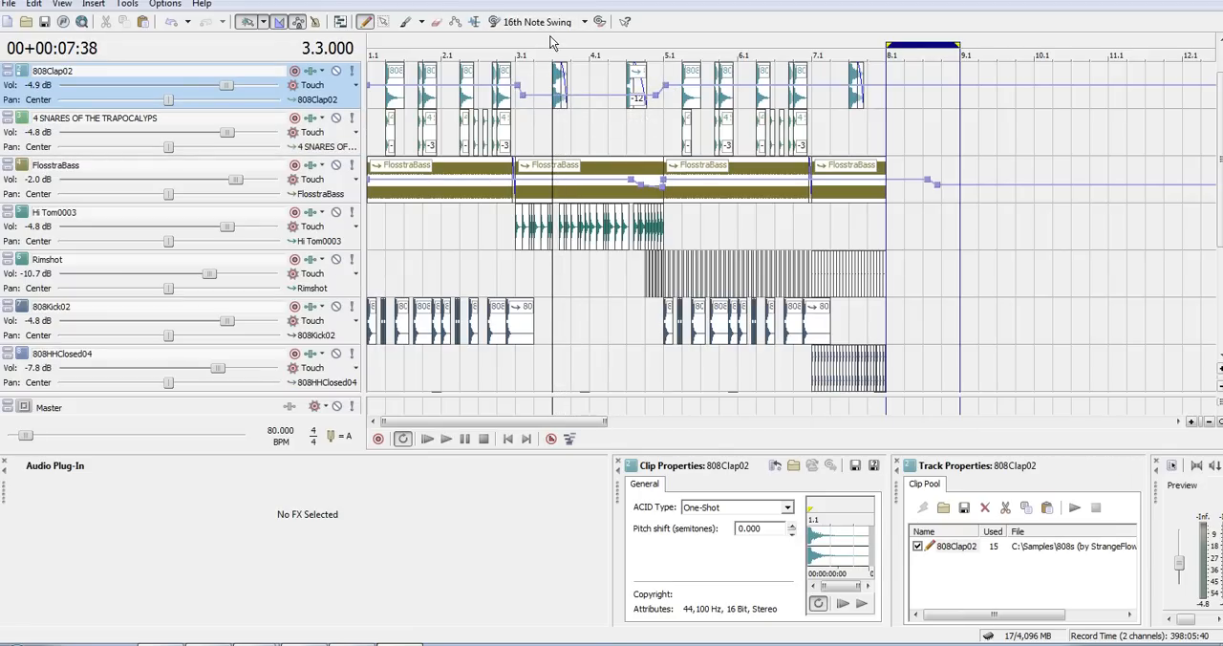
- Add two volume envelope points on 808Clap02 before the clap at 7.3, lower the level from there on, and play from 3.3
double_click(834, 87)
double_click(845, 87)
left_click_drag(854, 88, 857, 105)
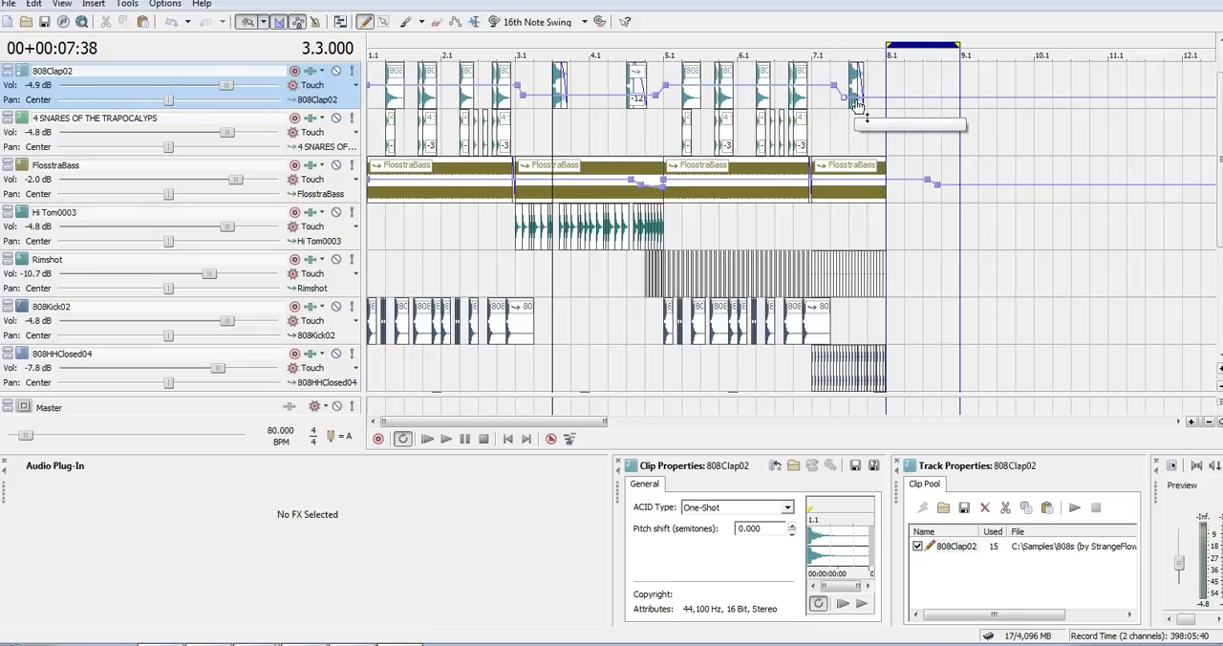
key("space")
scroll(630, 72, "up", 3)
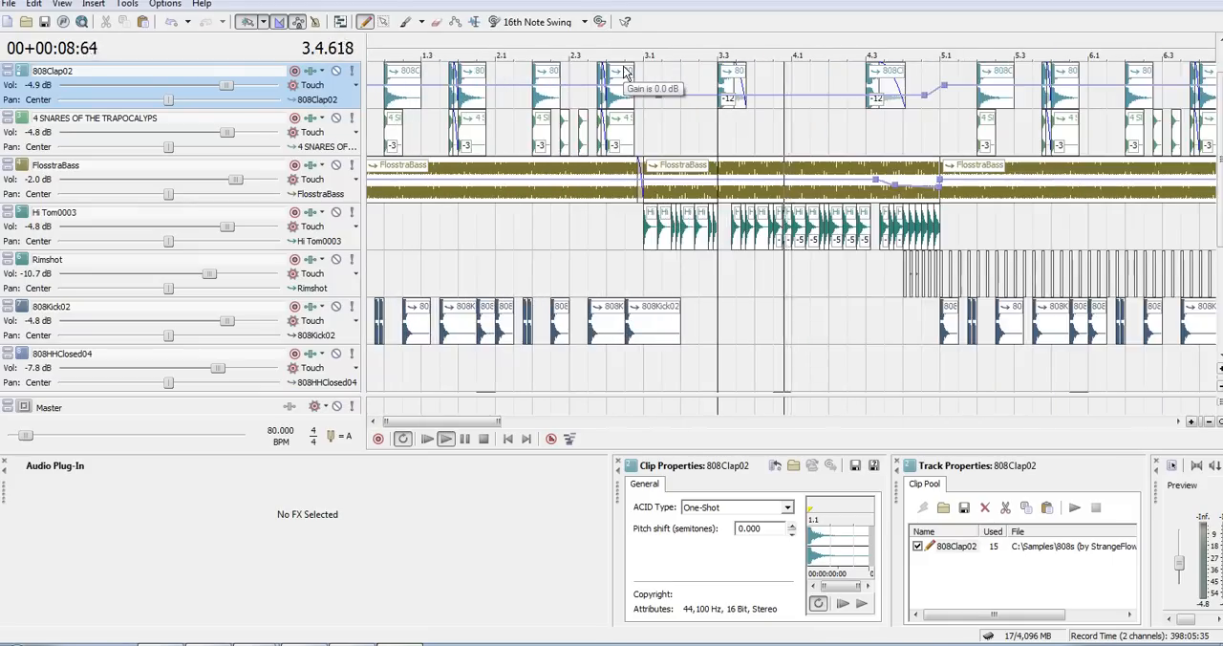
key("space")
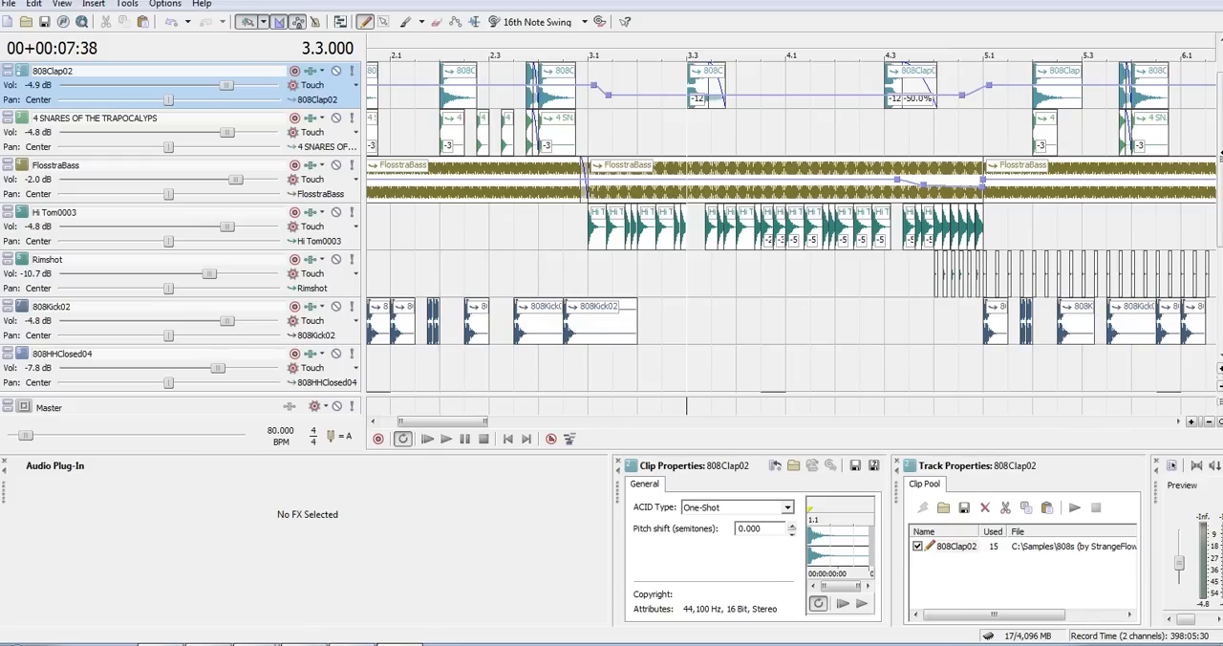
- Play the arrangement from 4.1 and examine the Cymbal11 and 808HHOpen07 hits there
scroll(1219, 192, "down", 3)
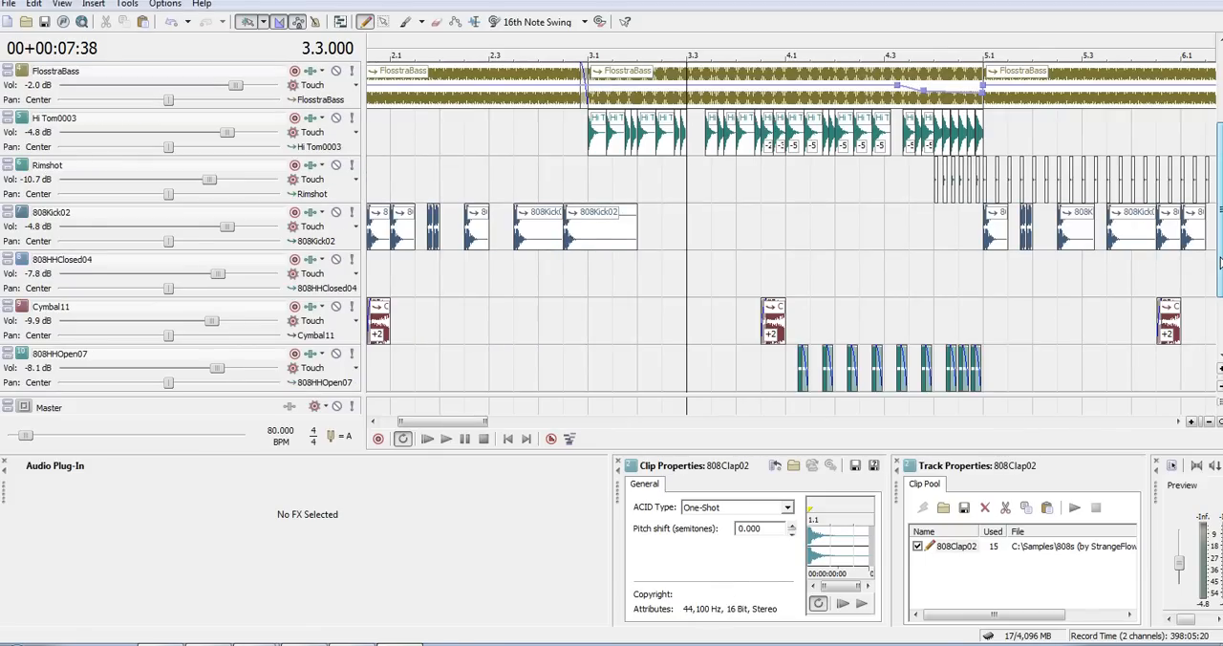
left_click(802, 195)
key("space")
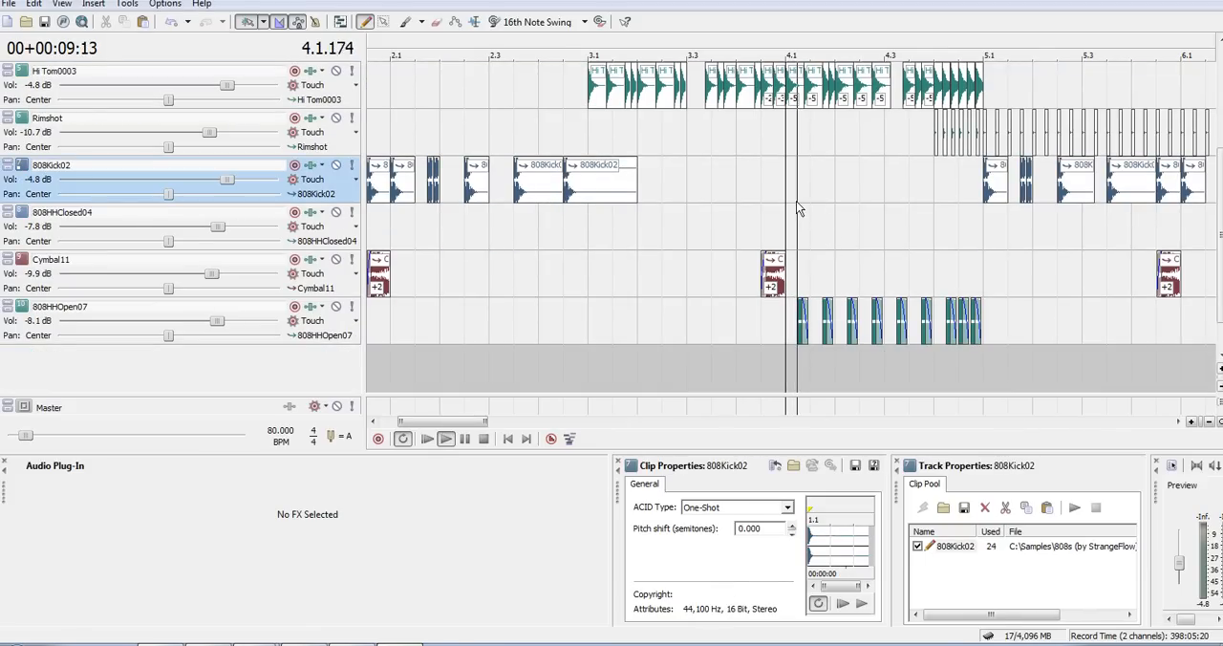
scroll(800, 207, "up", 3)
key("space")
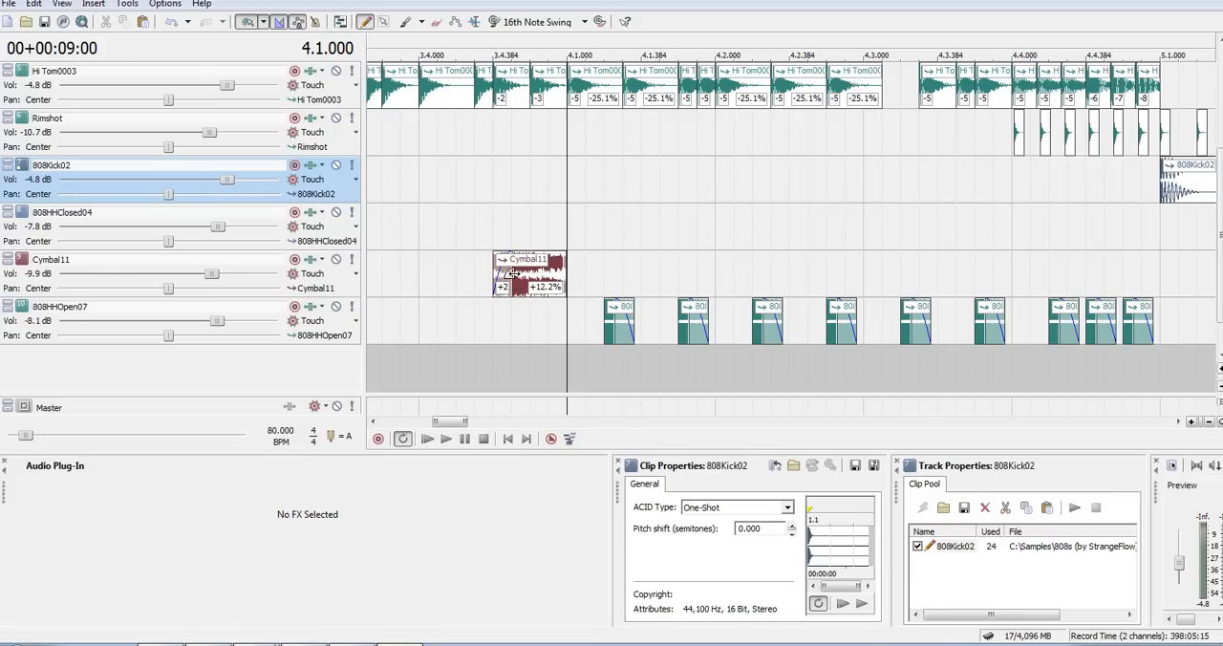
- Play the Cymbal11 hit from its start at 3.4.384
left_click(485, 206)
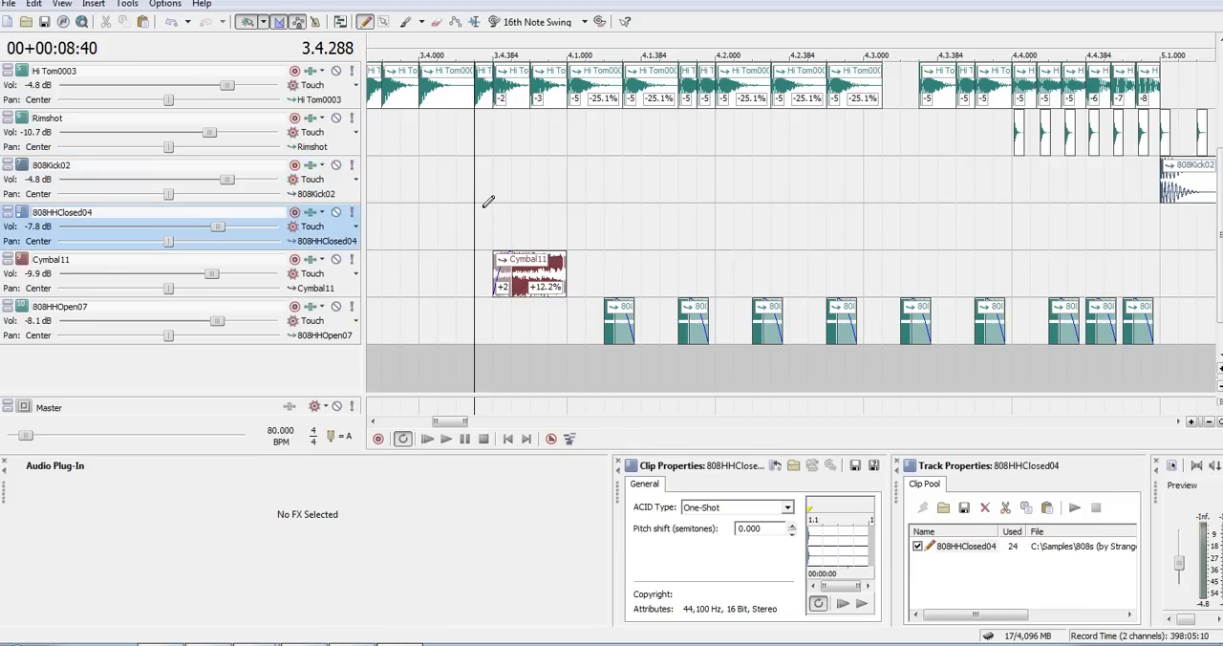
left_click(497, 203)
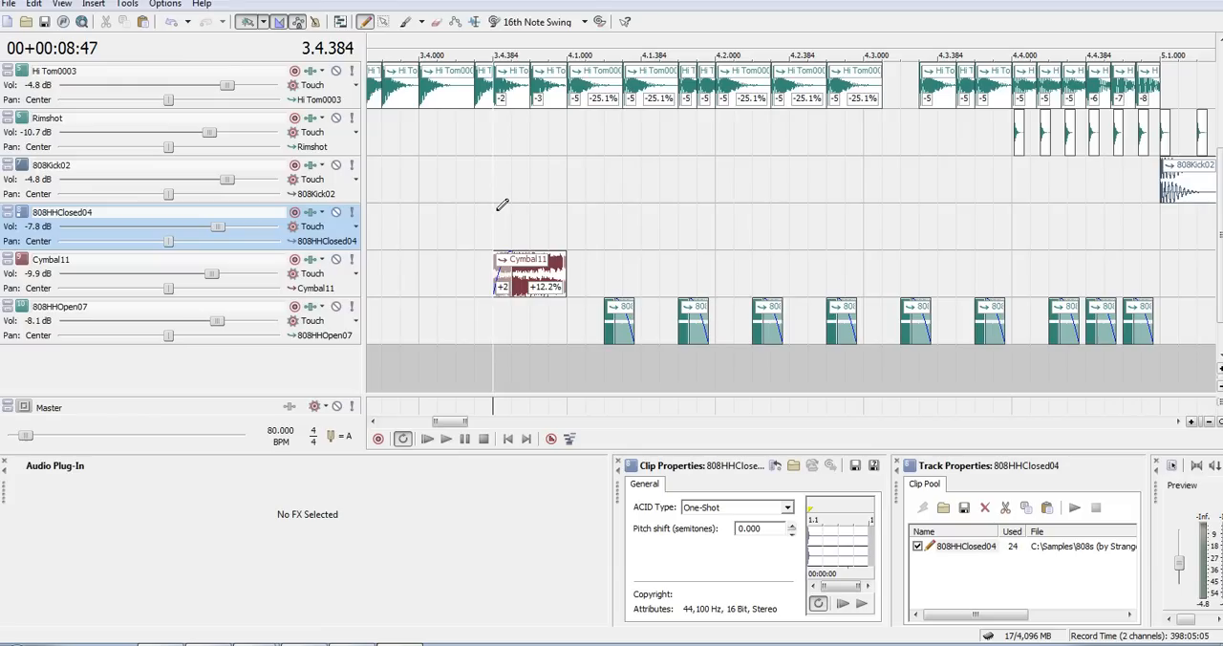
key("space")
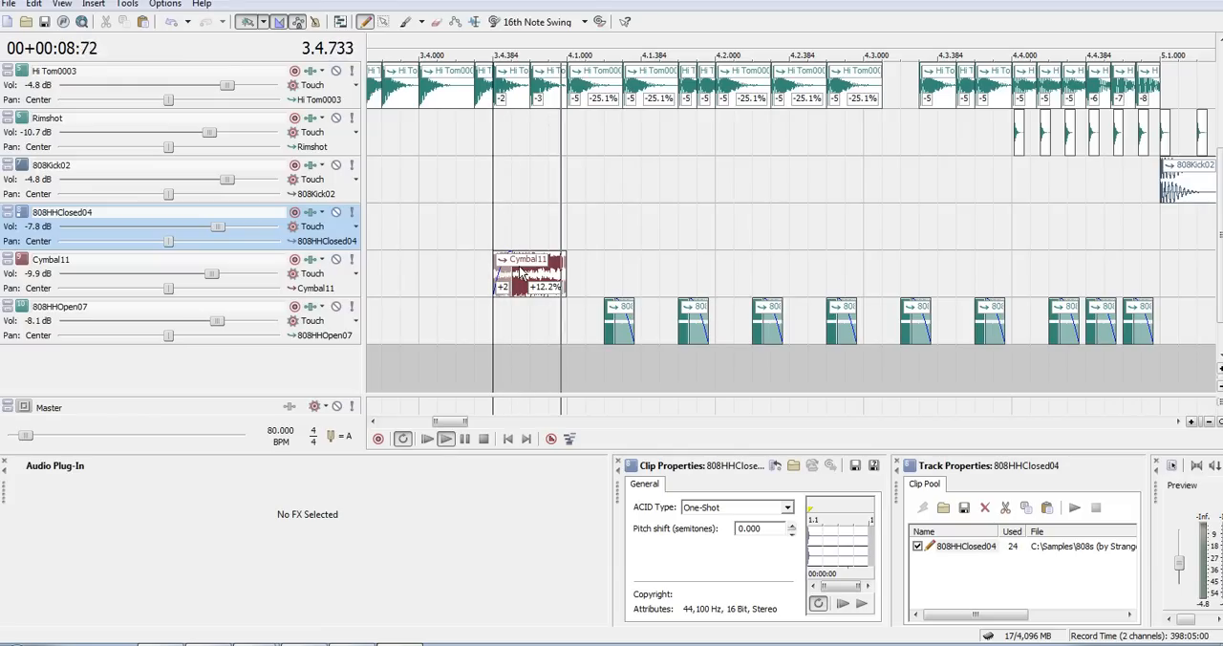
key("space")
scroll(519, 271, "down", 4)
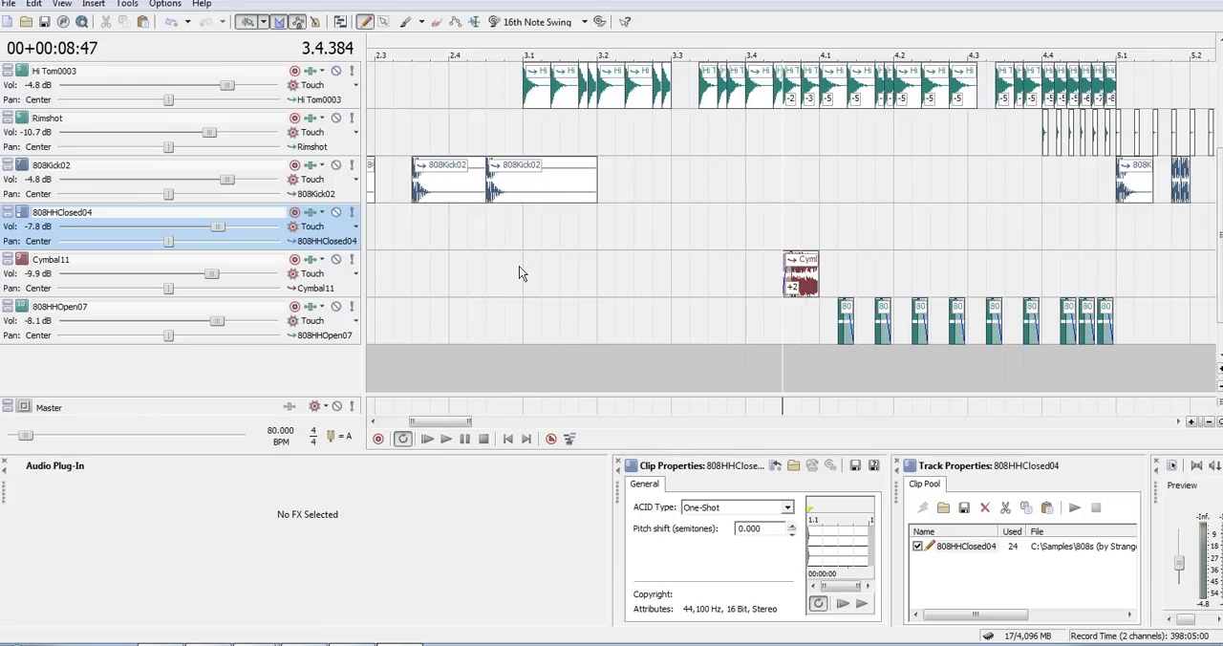
- Play the mix from the first Rimshot hit at 4.4
left_click(962, 134)
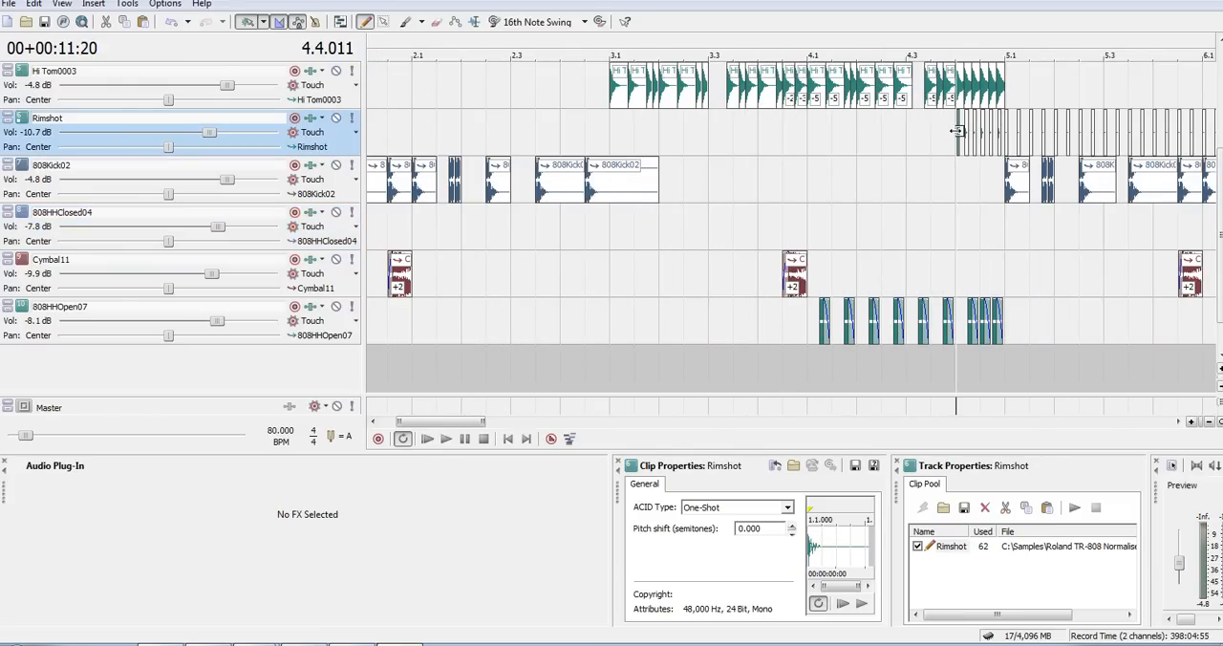
scroll(959, 139, "up", 5)
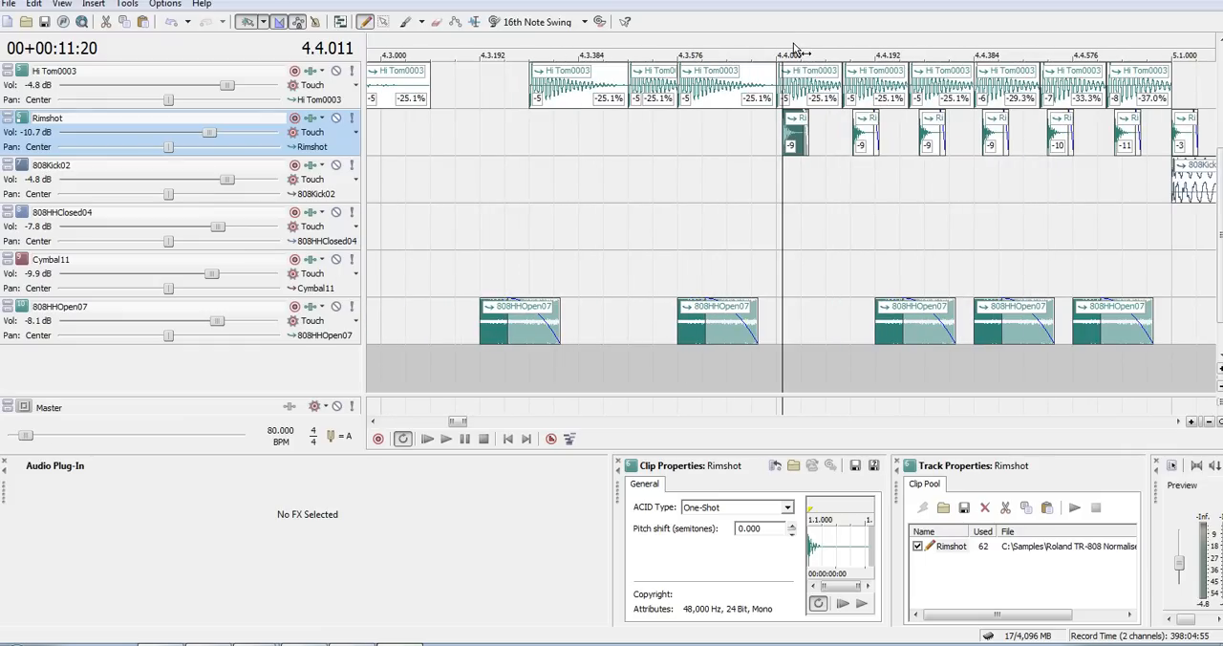
left_click_drag(792, 55, 604, 46)
key("space")
- Solo the Rimshot track, play its hits from 4.4, end the solo, and replay them in the full mix
key("space")
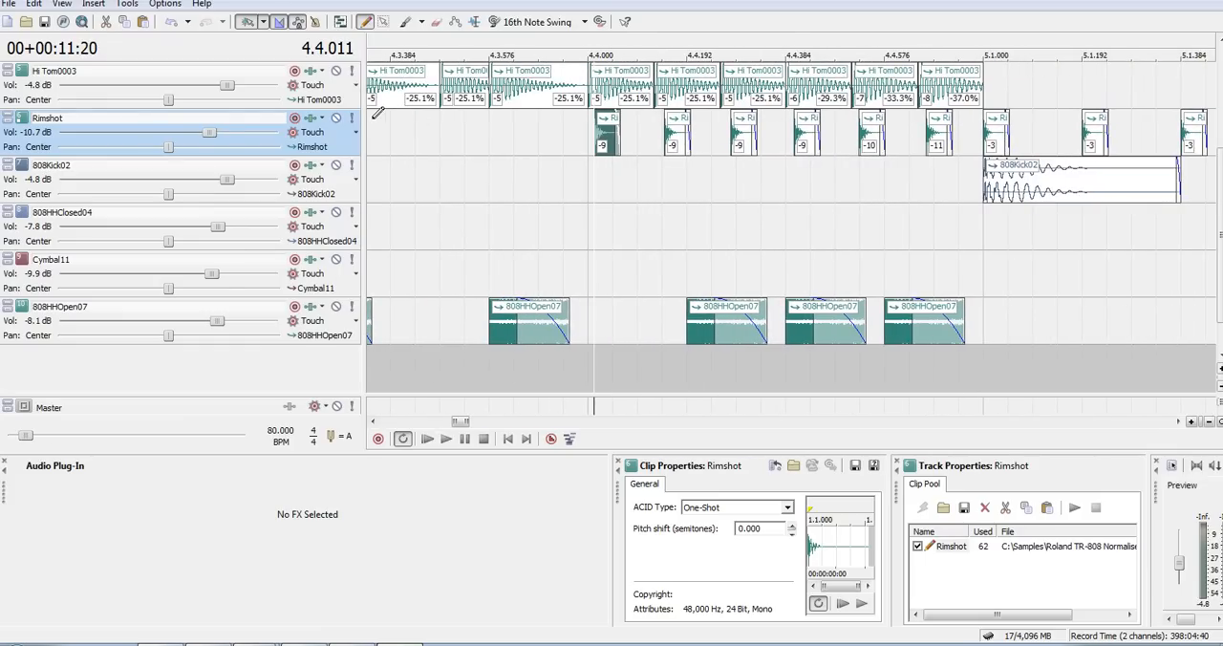
left_click(354, 119)
key("space")
key("space")
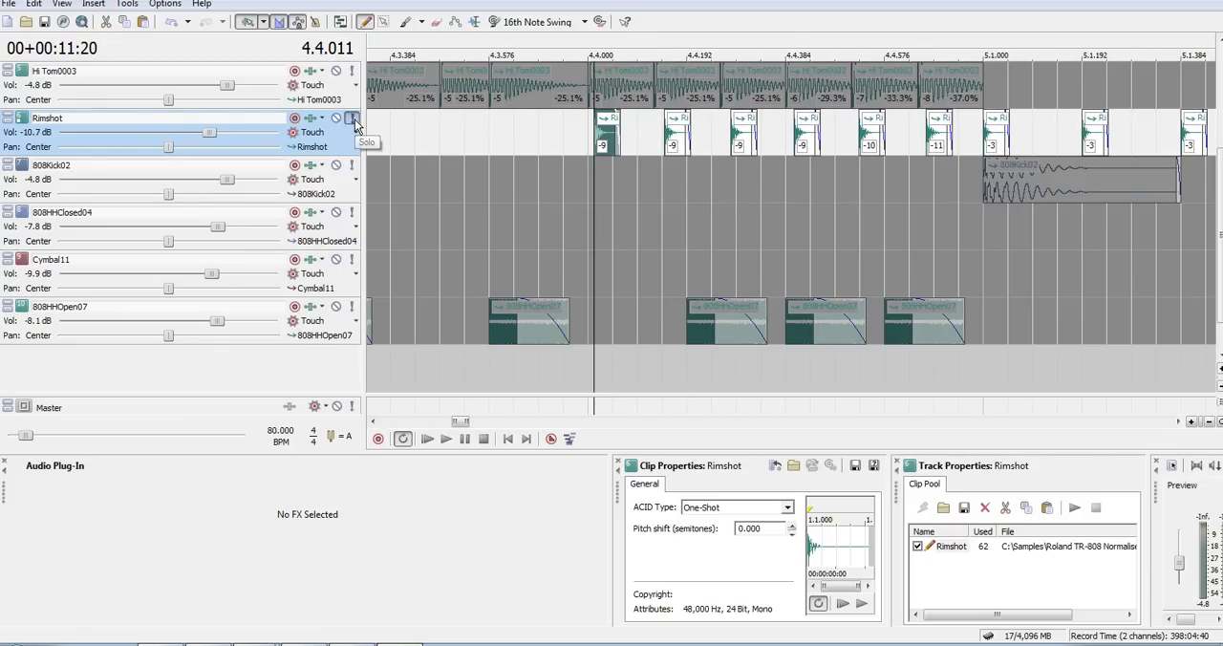
left_click(355, 119)
key("space")
key("space")
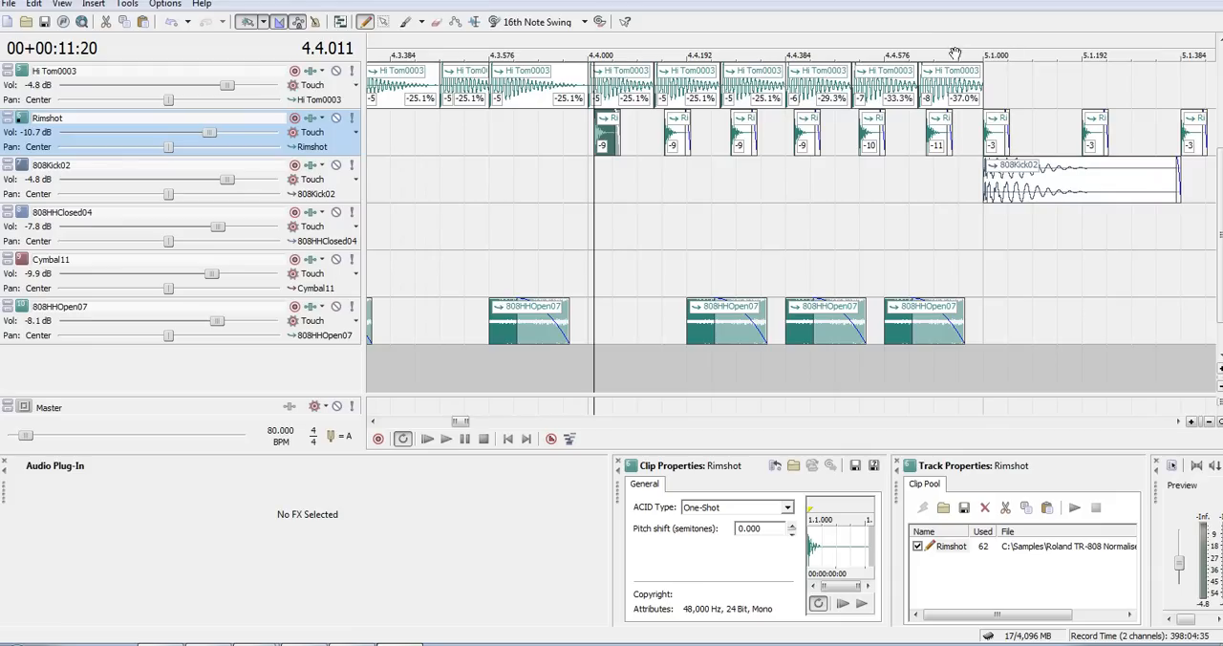
- Select all the Hi Tom0003 hits from 4.4 to 5.1 and examine their pitch changes
left_click_drag(973, 60, 661, 73)
scroll(656, 67, "down", 2)
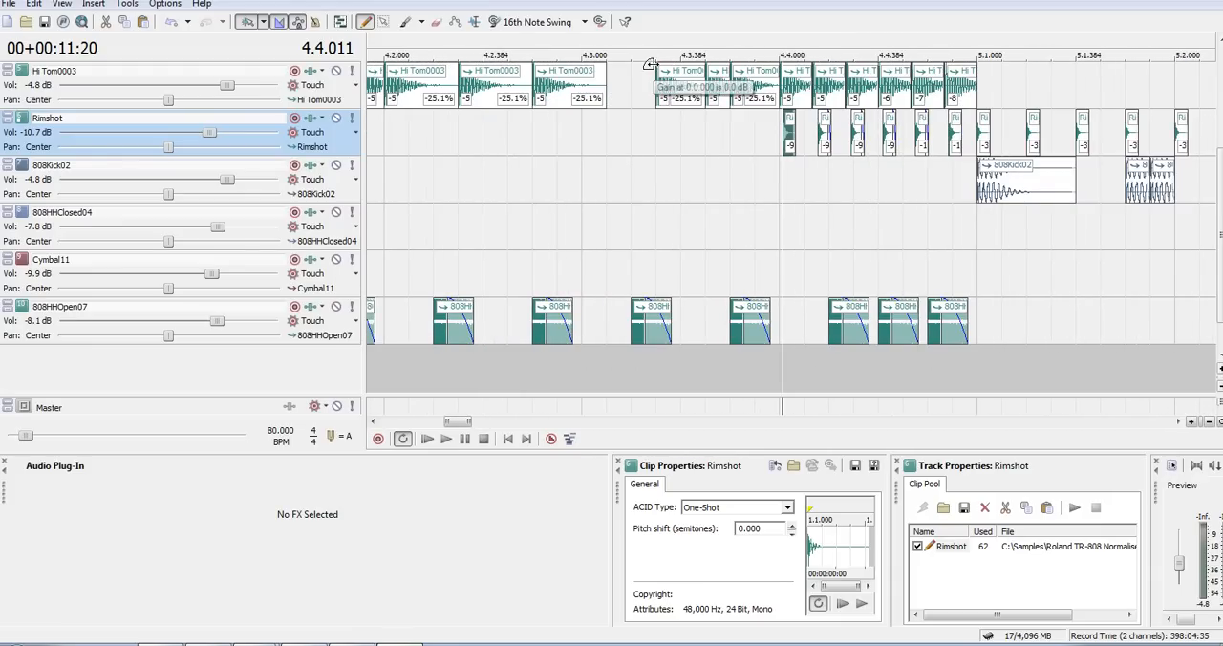
left_click(786, 49)
left_click(787, 84)
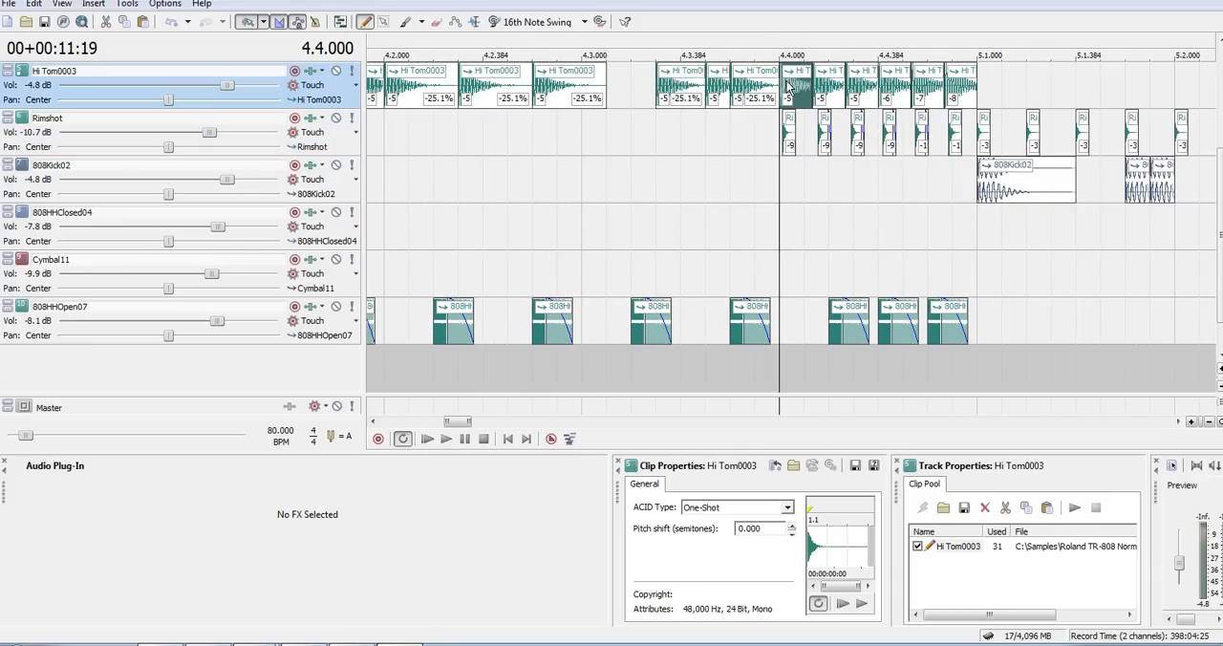
left_click(971, 89, "shift")
scroll(971, 89, "up", 2)
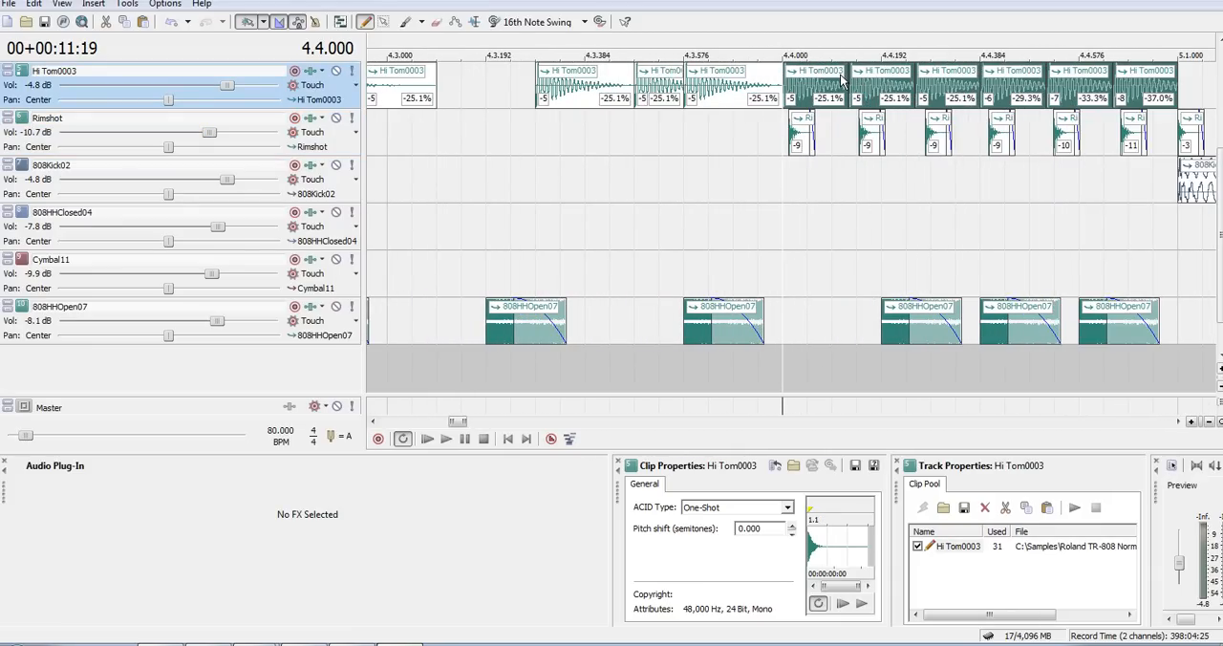
scroll(1022, 26, "down", 3)
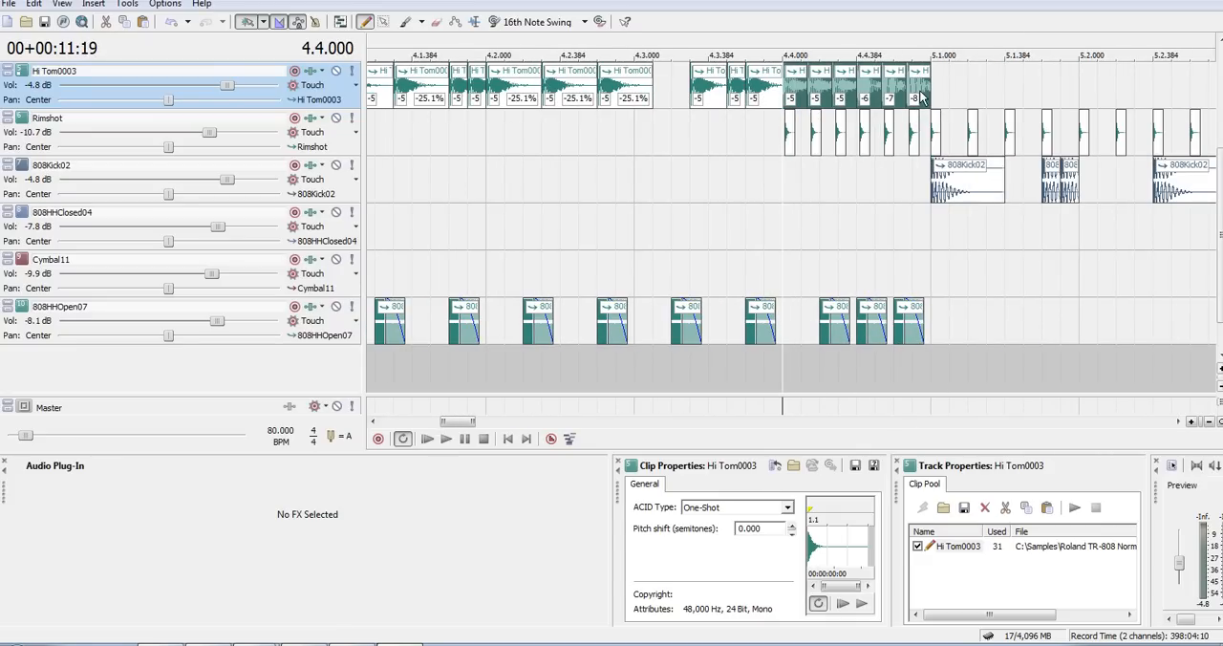
- Play the tom passage from 4.3, and select the Hi Tom0003 hit at 4.4
left_click_drag(934, 55, 631, 54)
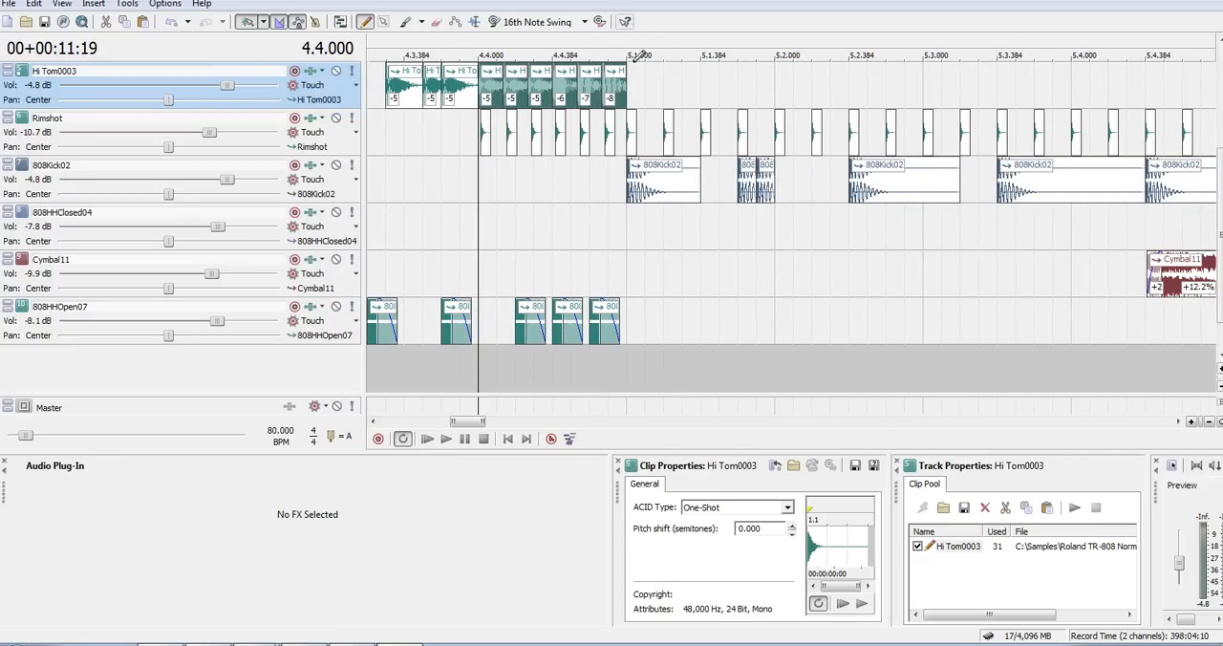
scroll(639, 139, "down", 5)
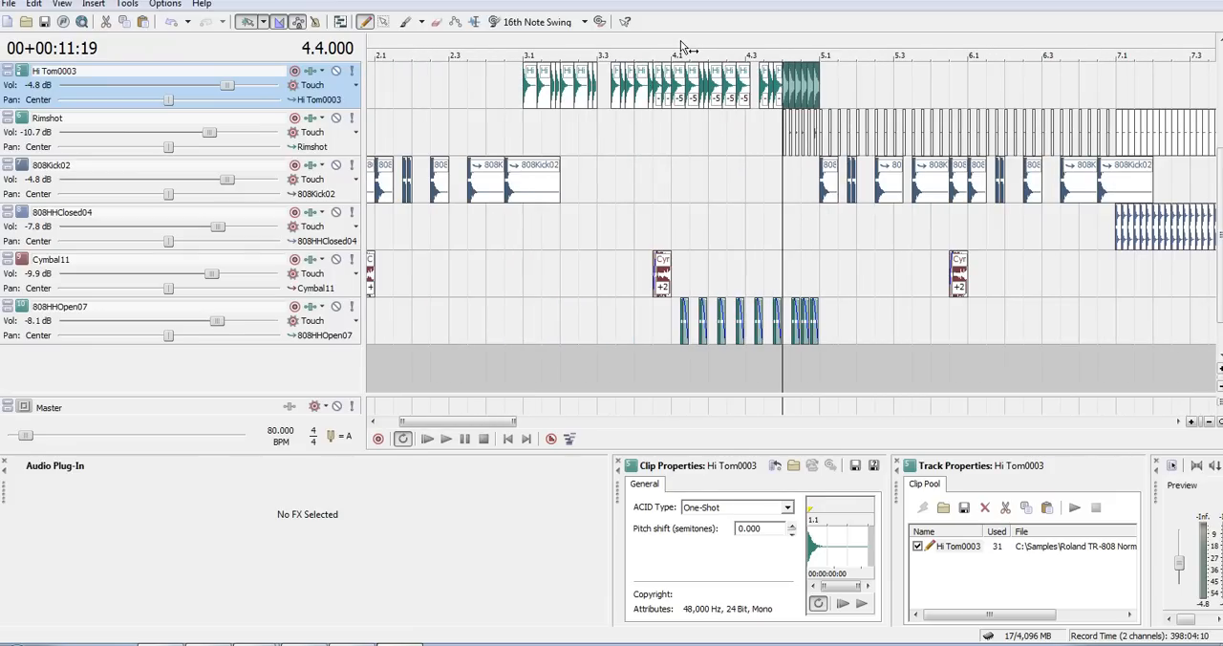
left_click(689, 47)
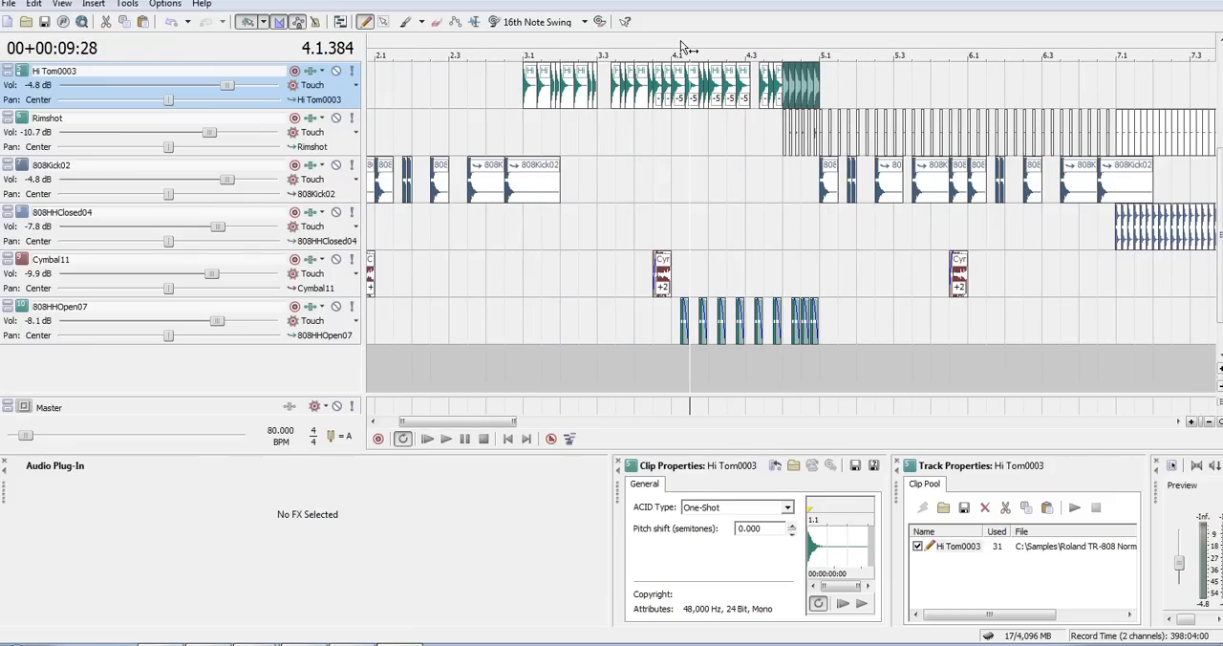
left_click(746, 48)
key("space")
key("space")
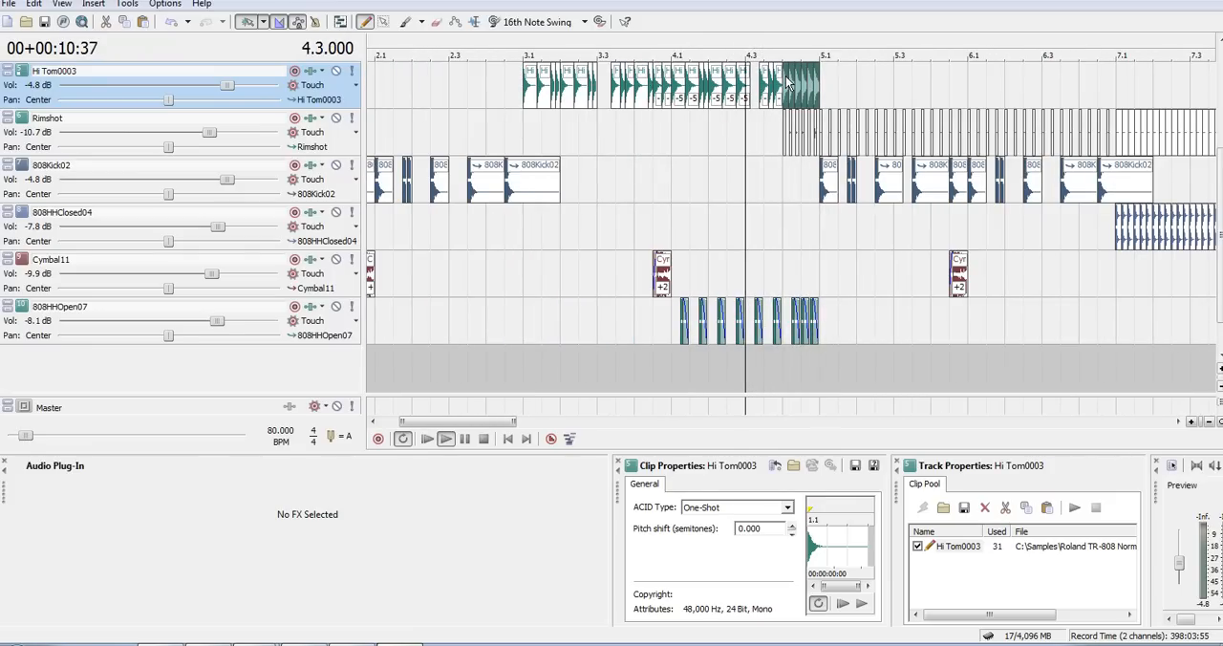
left_click(787, 92)
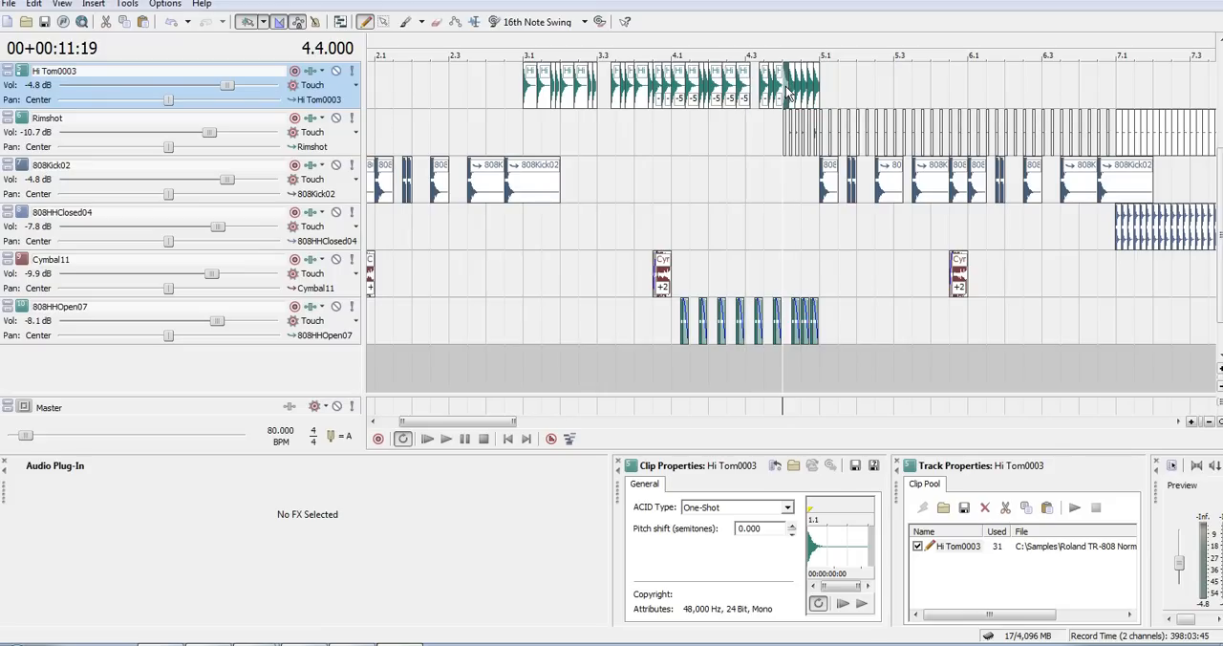
- Set the playback position to 5.1 and select the 808Kick02 hit there
scroll(786, 92, "up", 3)
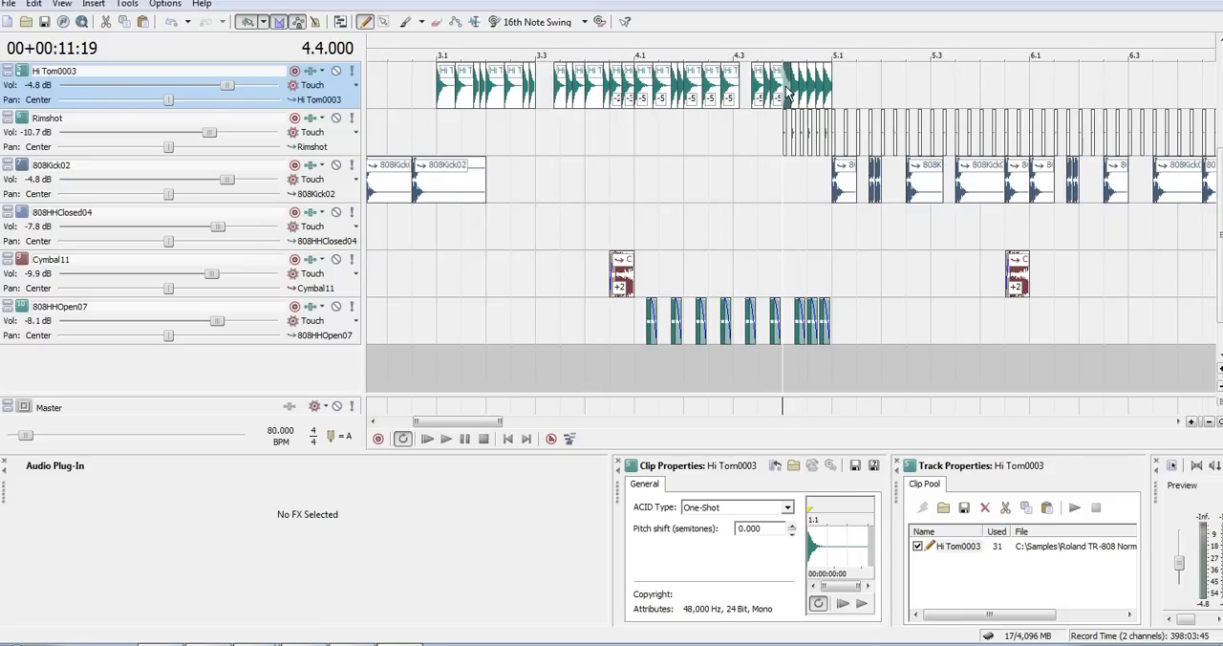
left_click(895, 74)
scroll(891, 78, "down", 5)
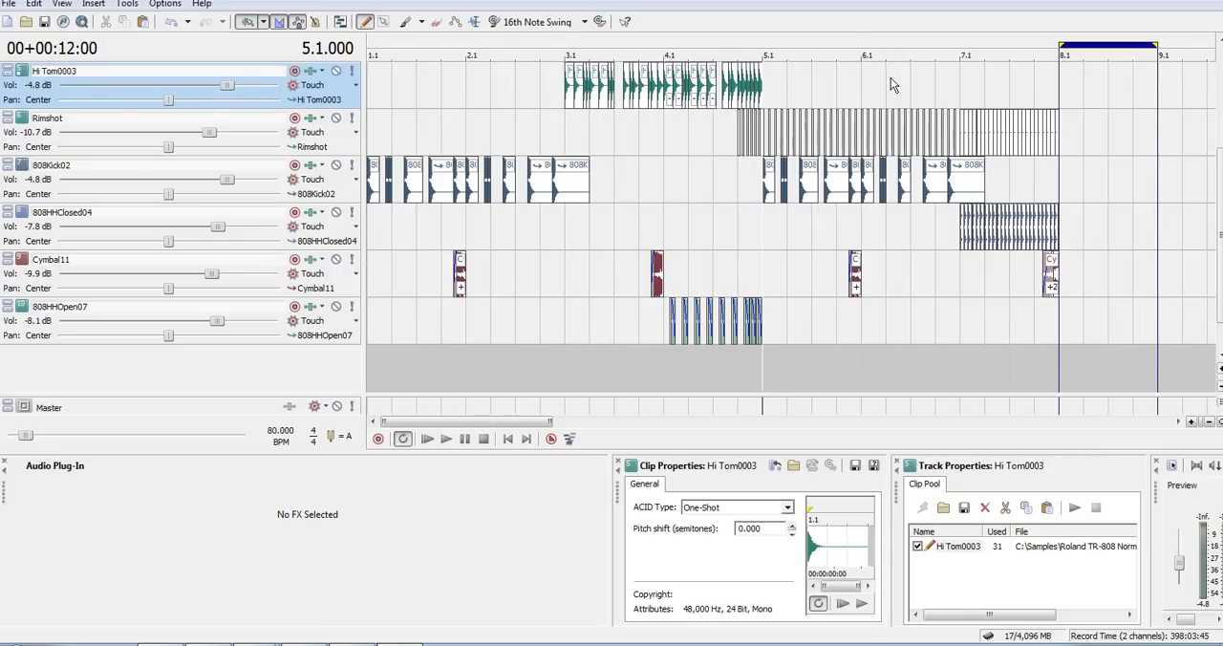
scroll(891, 77, "down", 2)
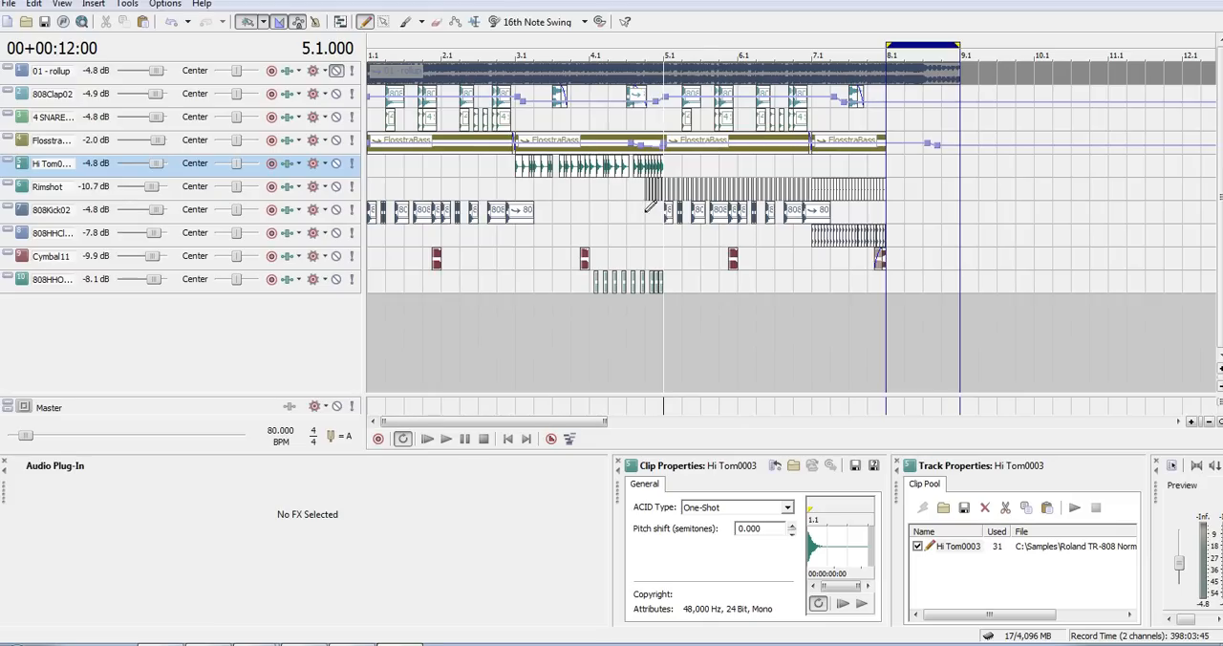
left_click(668, 212)
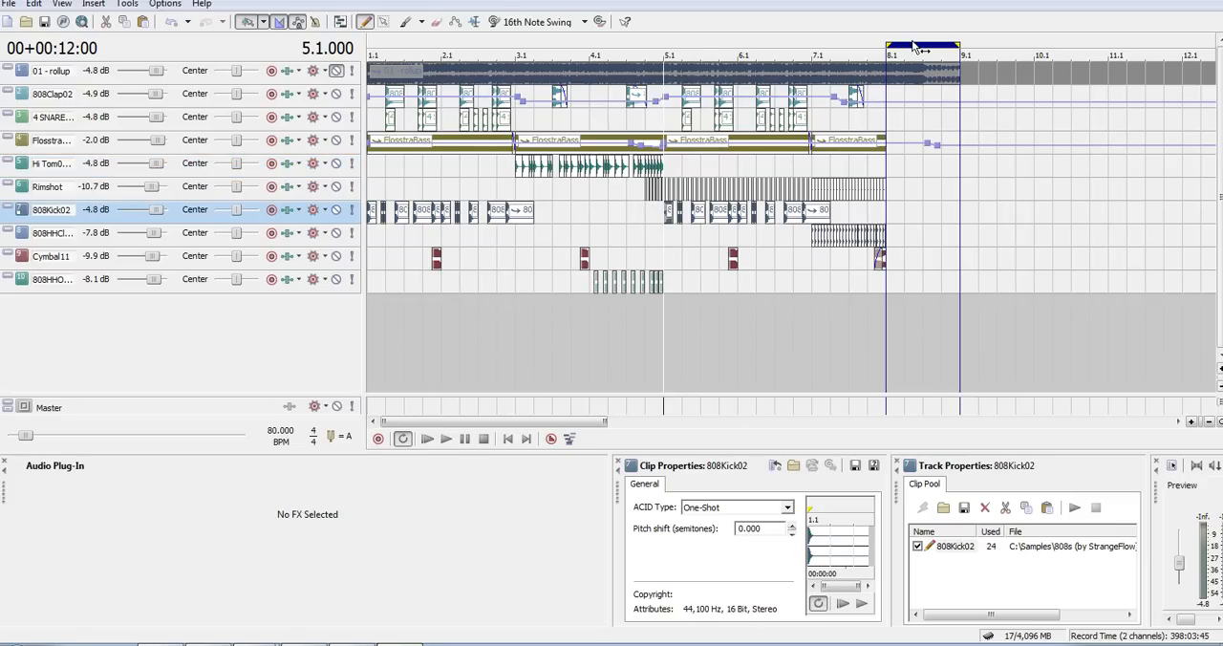
- Move the loop region across bars 5.1–7.1, 1.1–3.1 and 7.1–9.1, and select the first 808HHClosed04 hit at 7.1
left_click_drag(914, 46, 811, 45)
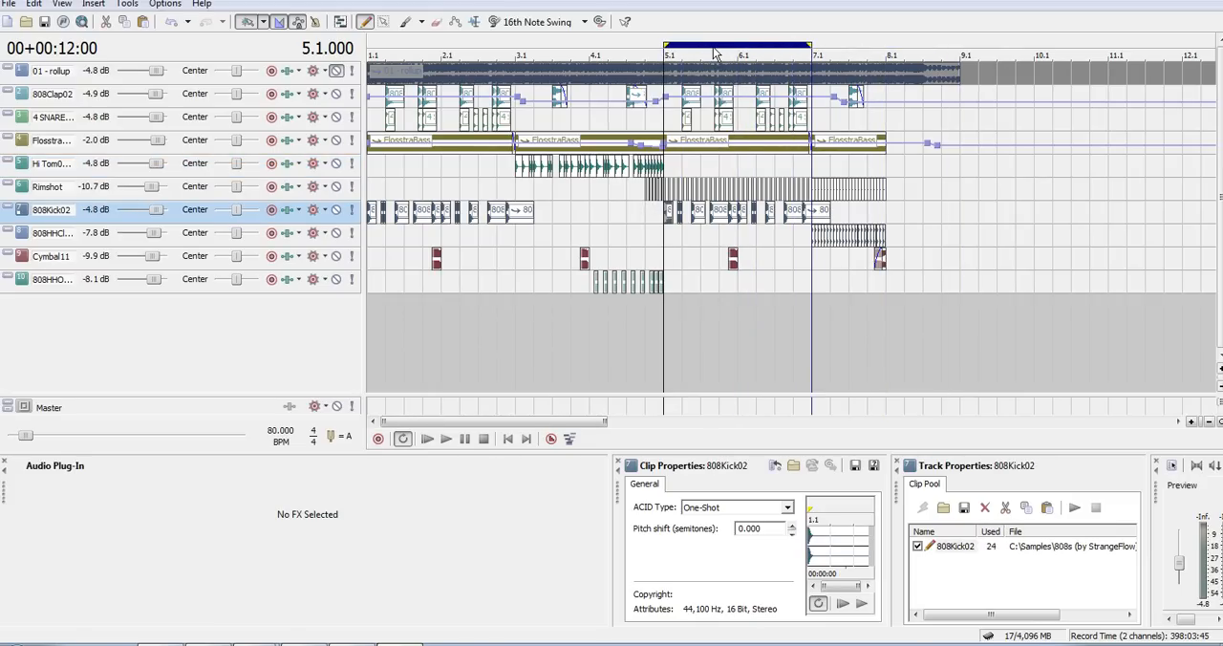
left_click_drag(715, 48, 417, 46)
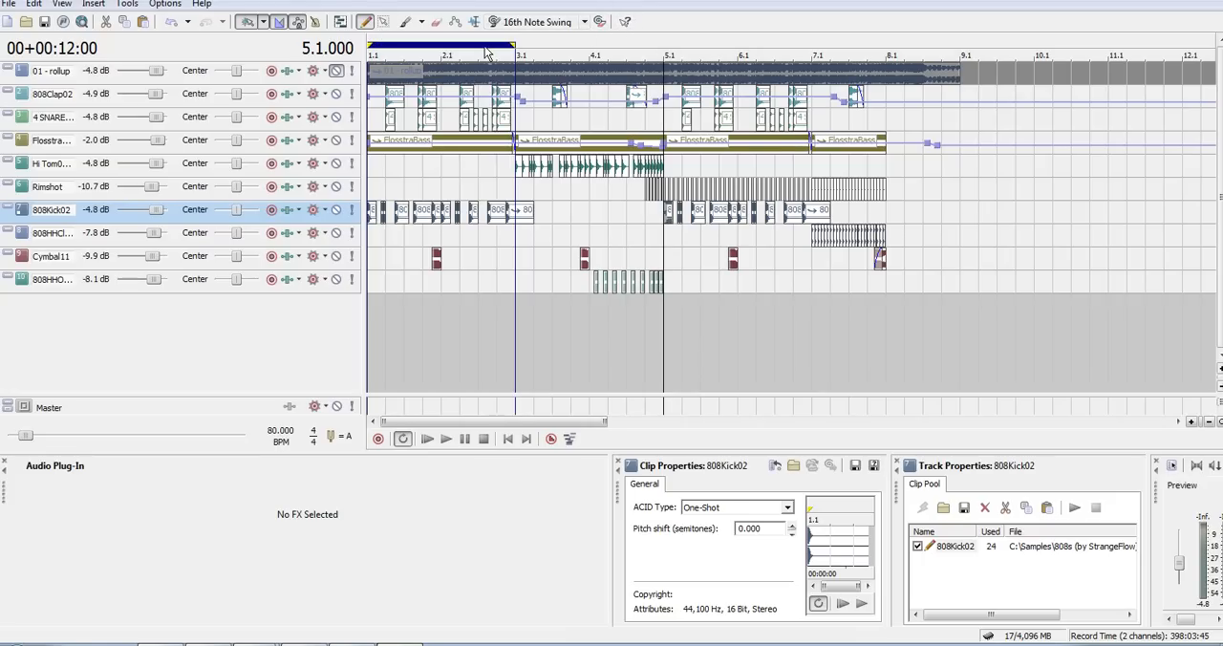
left_click_drag(431, 47, 877, 55)
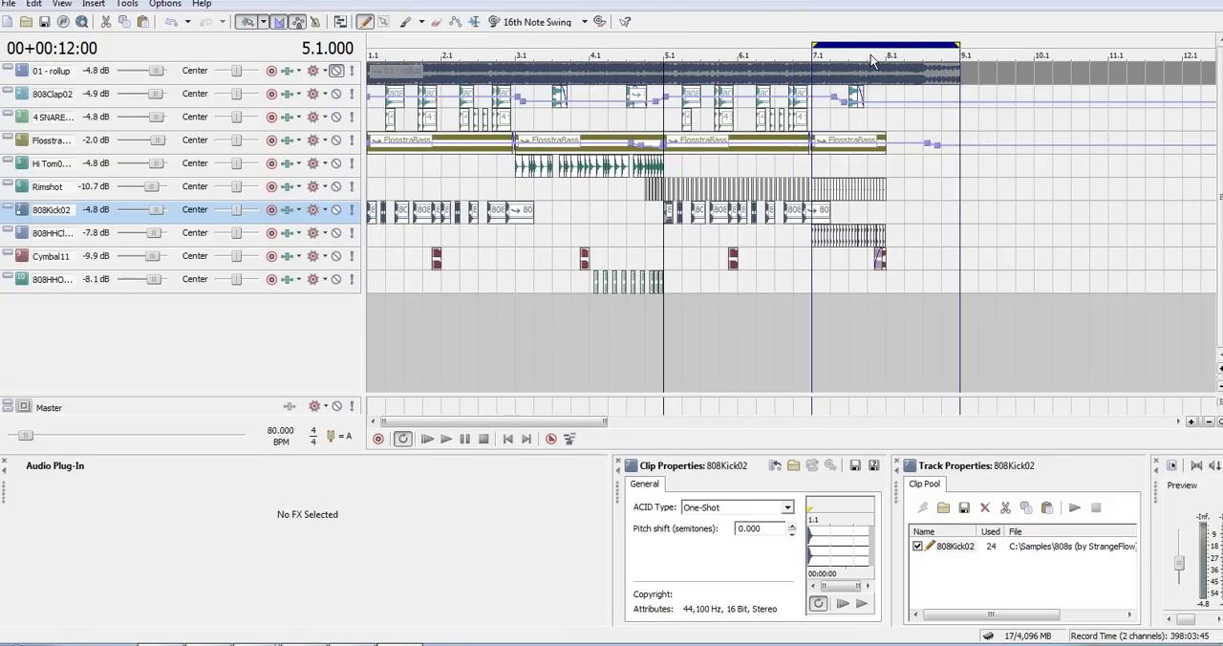
left_click(814, 242)
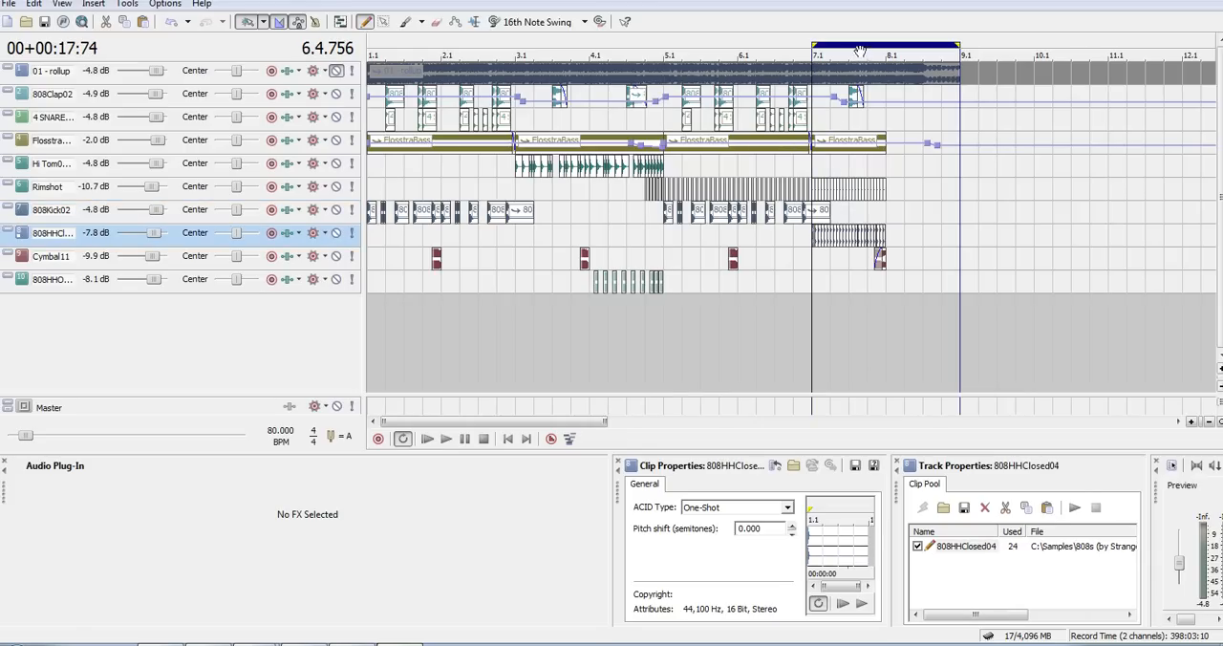
- Move the loop region to 3.1–5.1 and play the open hi-hat passage from 4.1
left_click_drag(859, 48, 553, 54)
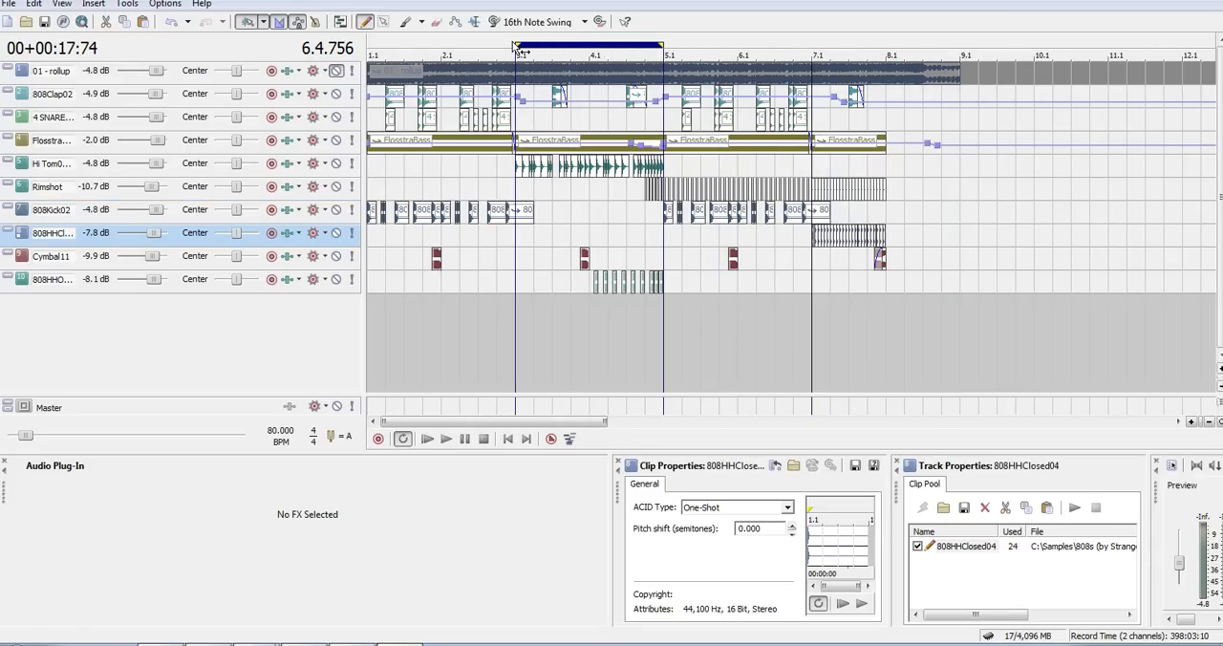
key("space")
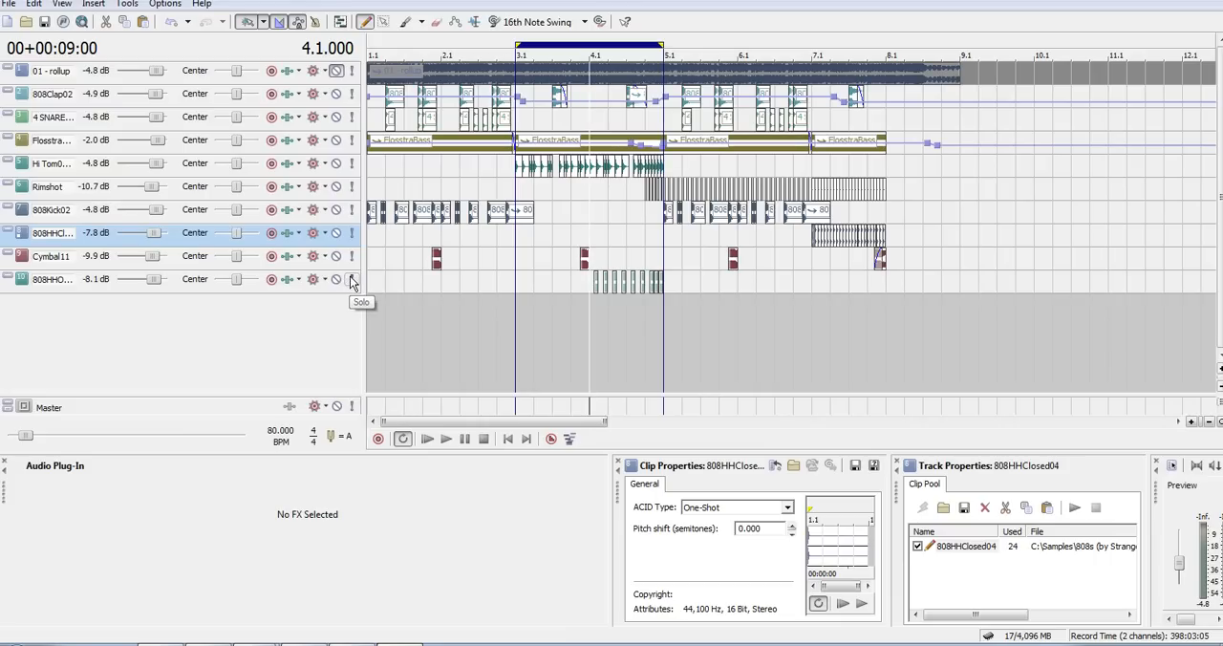
key("space")
key("space")
key("space")
key("space")
- Set the loop region to 7.1–9.1 and play the mix from 7.1
left_click_drag(592, 52, 827, 54)
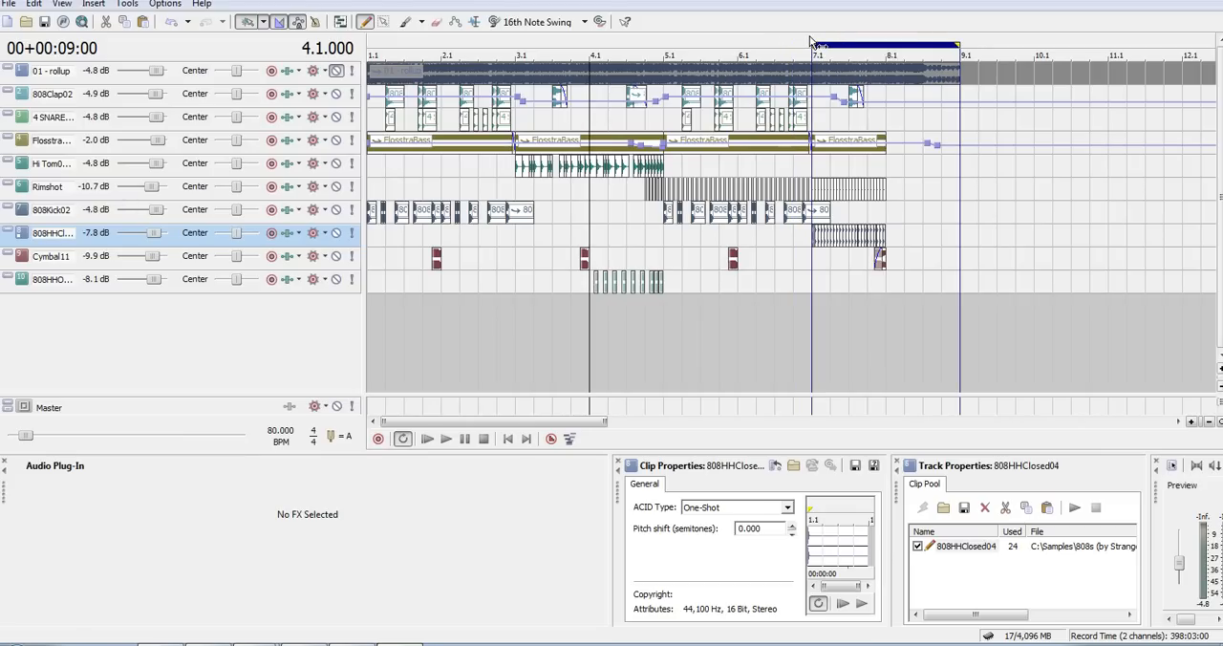
left_click(811, 43)
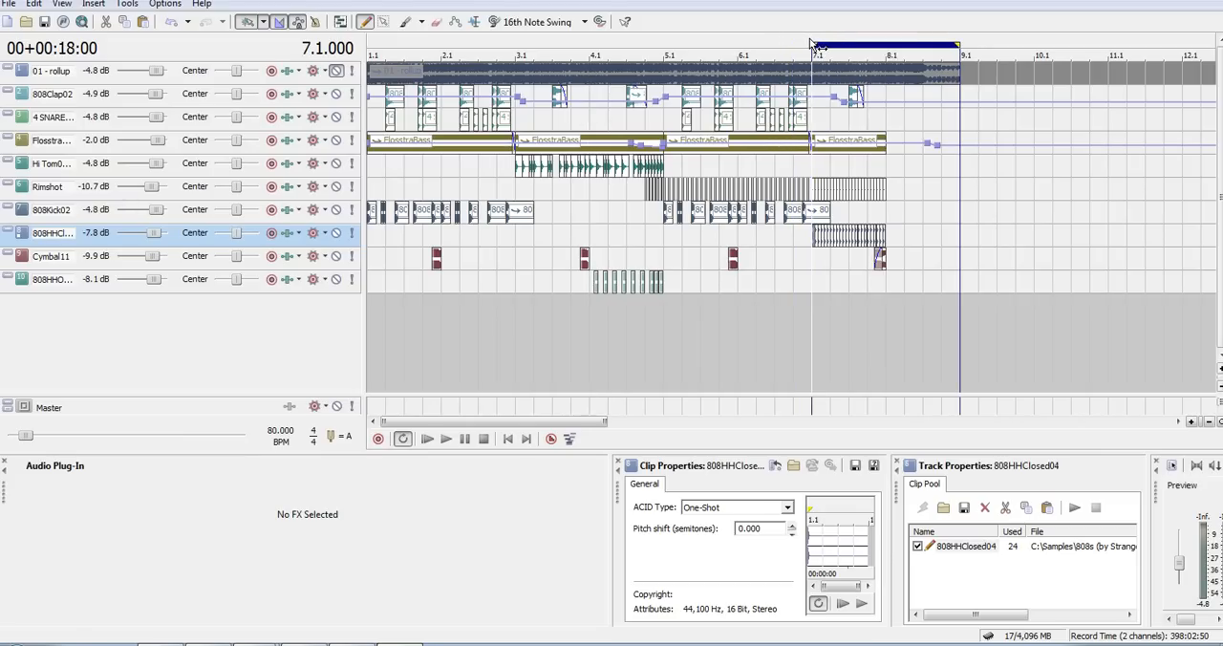
scroll(812, 43, "up", 3)
scroll(810, 43, "up", 2)
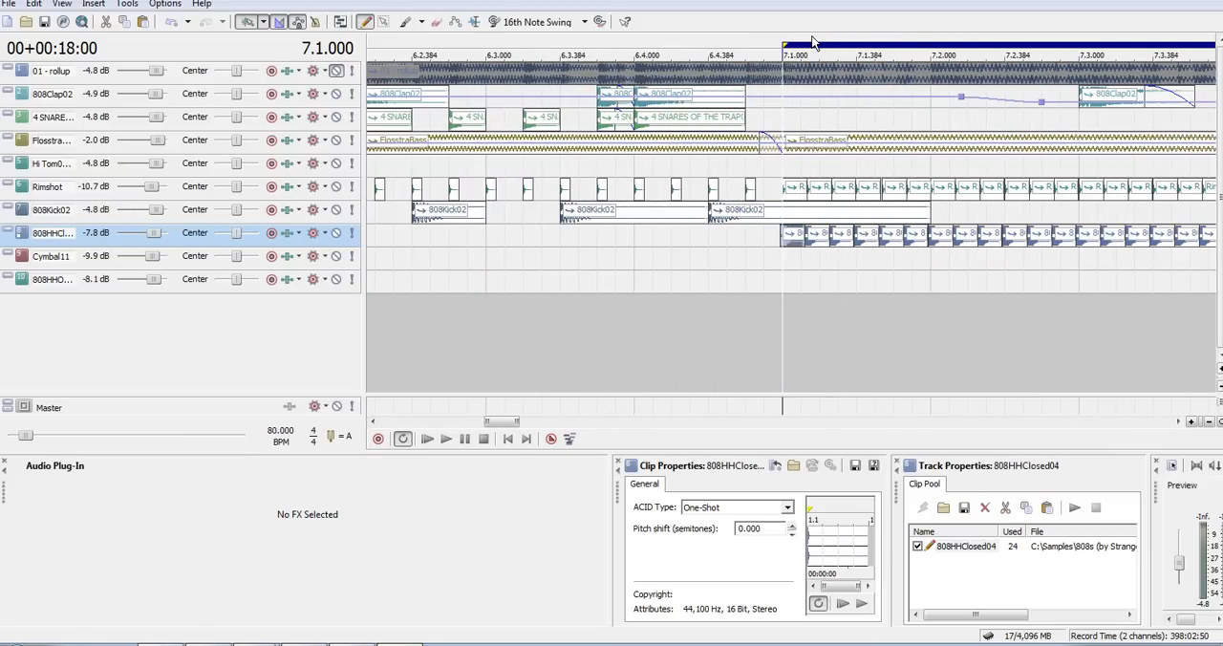
scroll(796, 43, "down", 5)
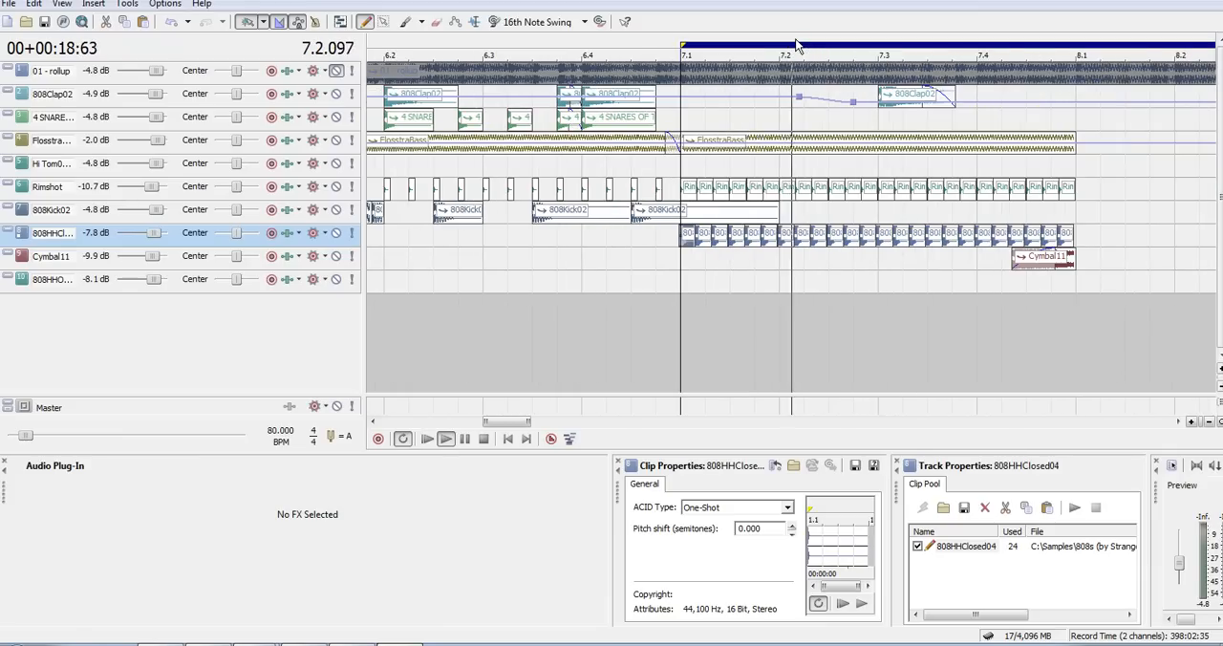
key("space")
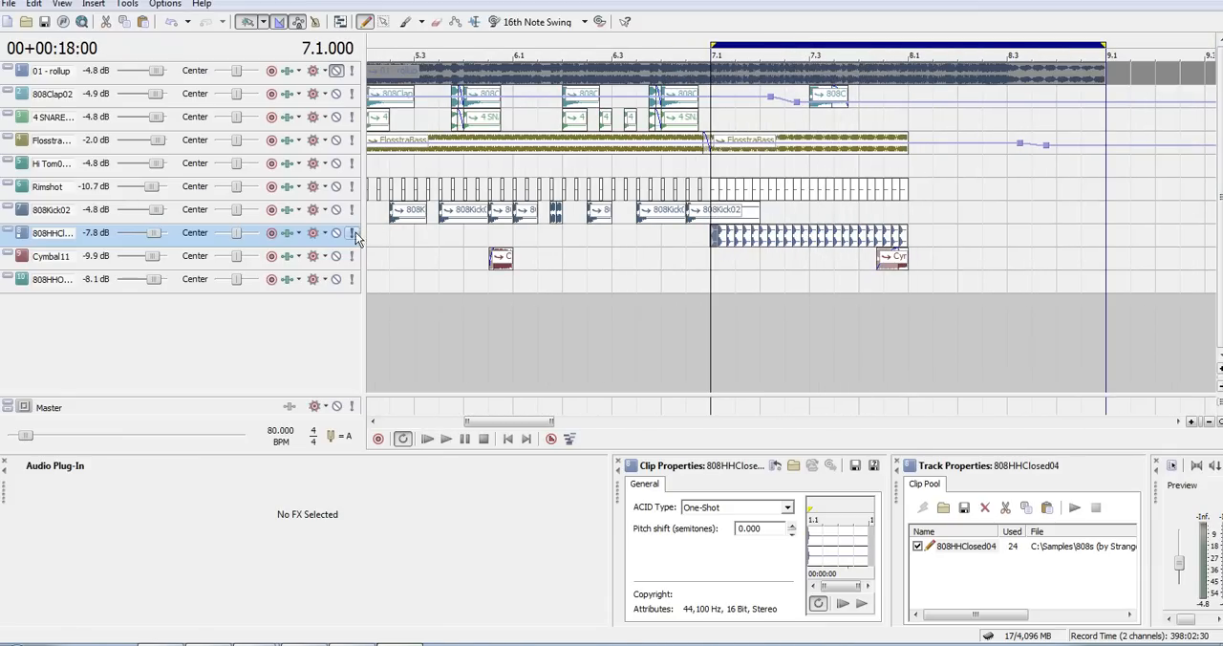
- Solo the 808HHClosed04 track, play its roll from 7.1, and end the solo
left_click(353, 232)
key("space")
- Solo the Rimshot track, play its faster hits from 7.1, and end the solo
key("space")
left_click(353, 232)
left_click(352, 187)
key("space")
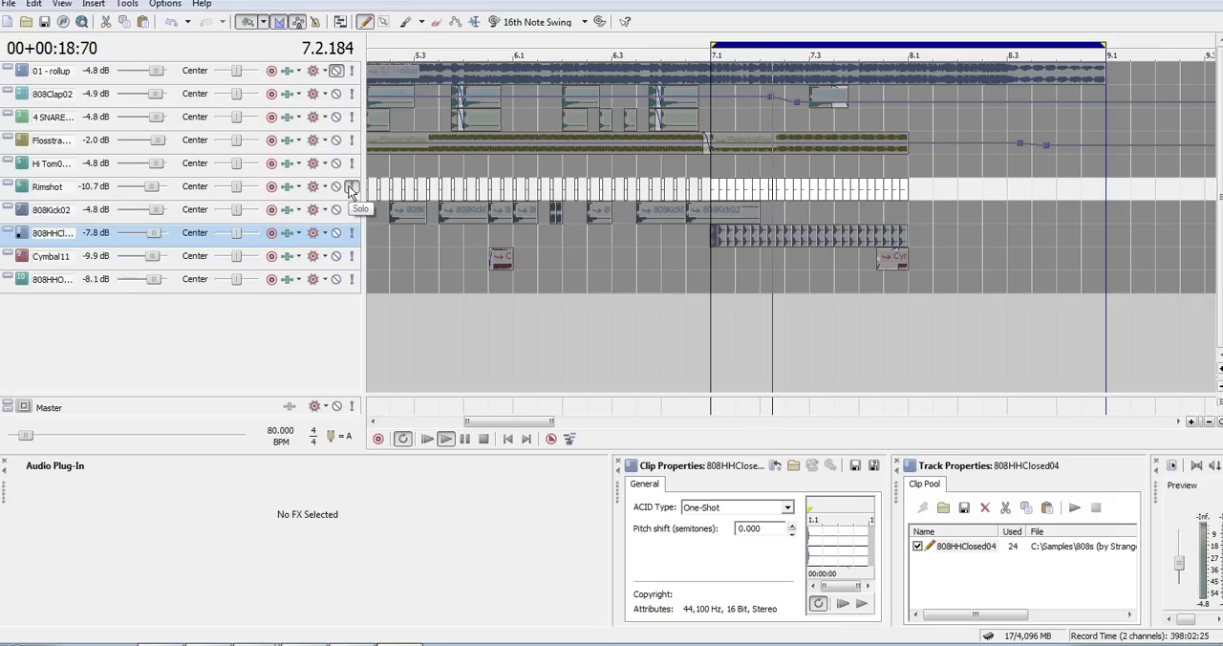
key("space")
left_click(352, 187)
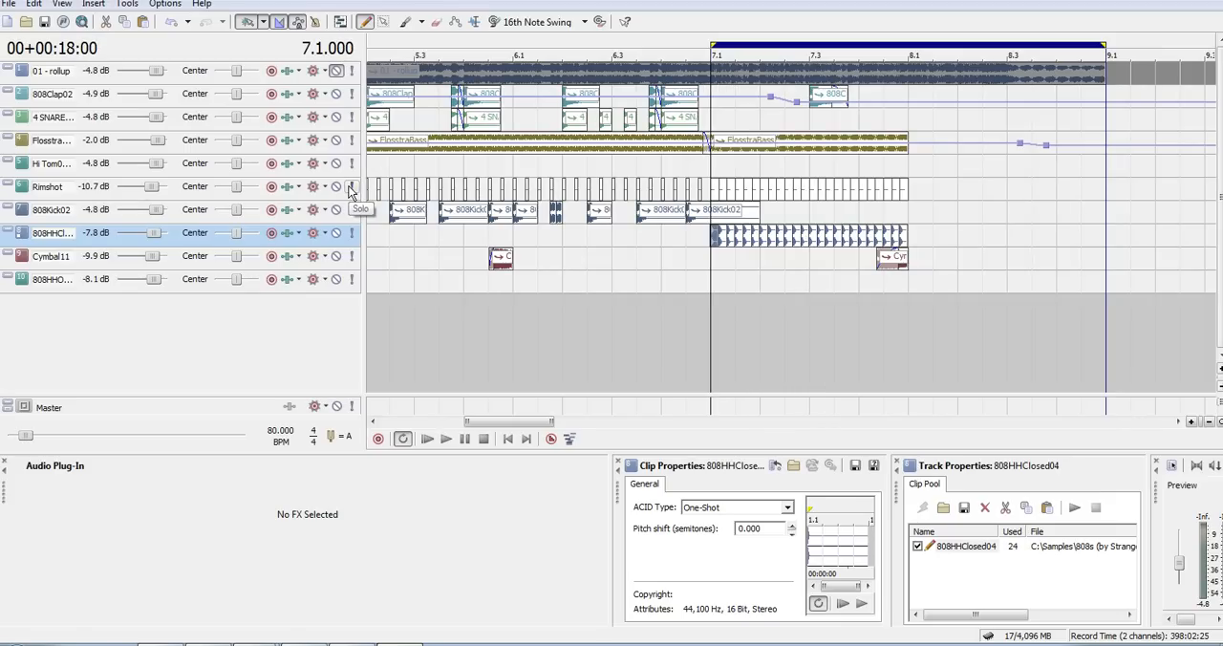
- Select the Hi Tom0003 track and play the full mix from 7.1, examining the Rimshot and closed hi-hat spacing
left_click(722, 168)
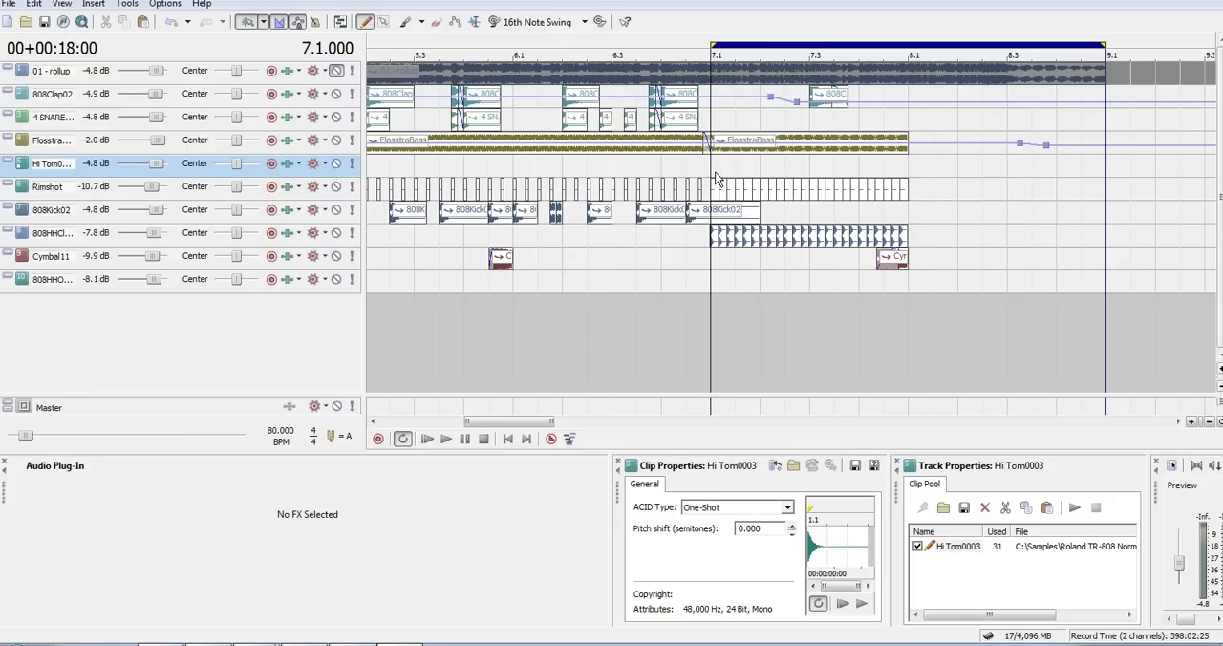
key("ctrl+shift+Down")
key("ctrl+shift+Up")
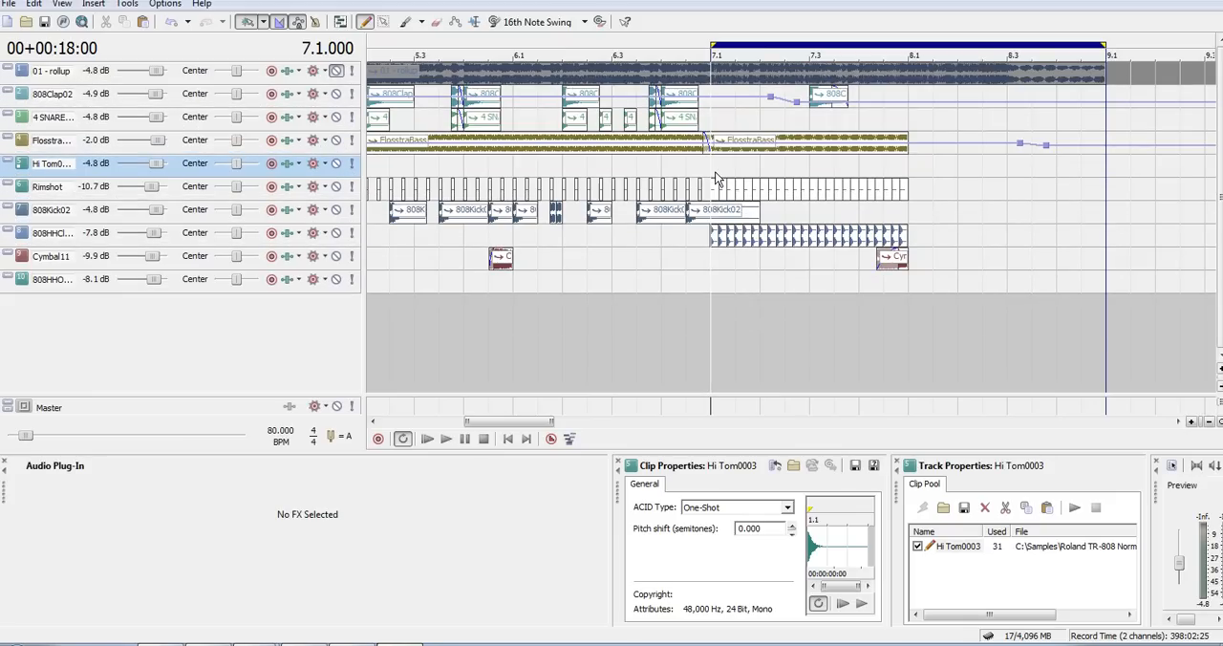
key("Up")
key("Up")
key("Up")
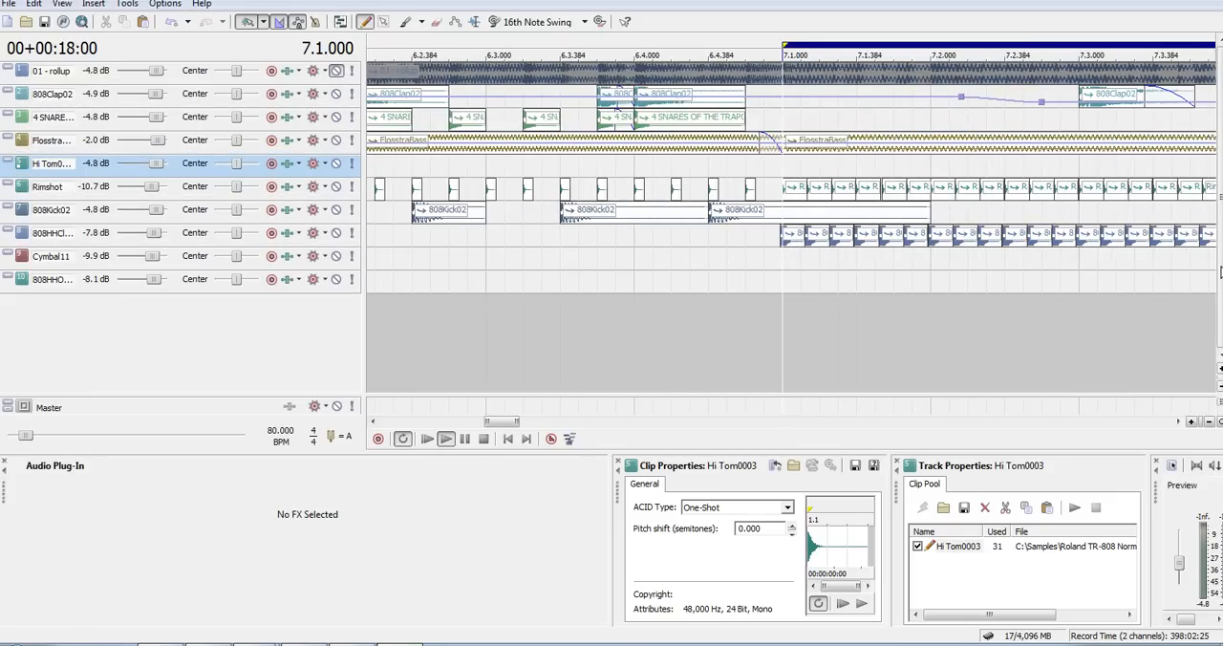
key("space")
key("Down")
key("Down")
key("Down")
key("Down")
key("space")
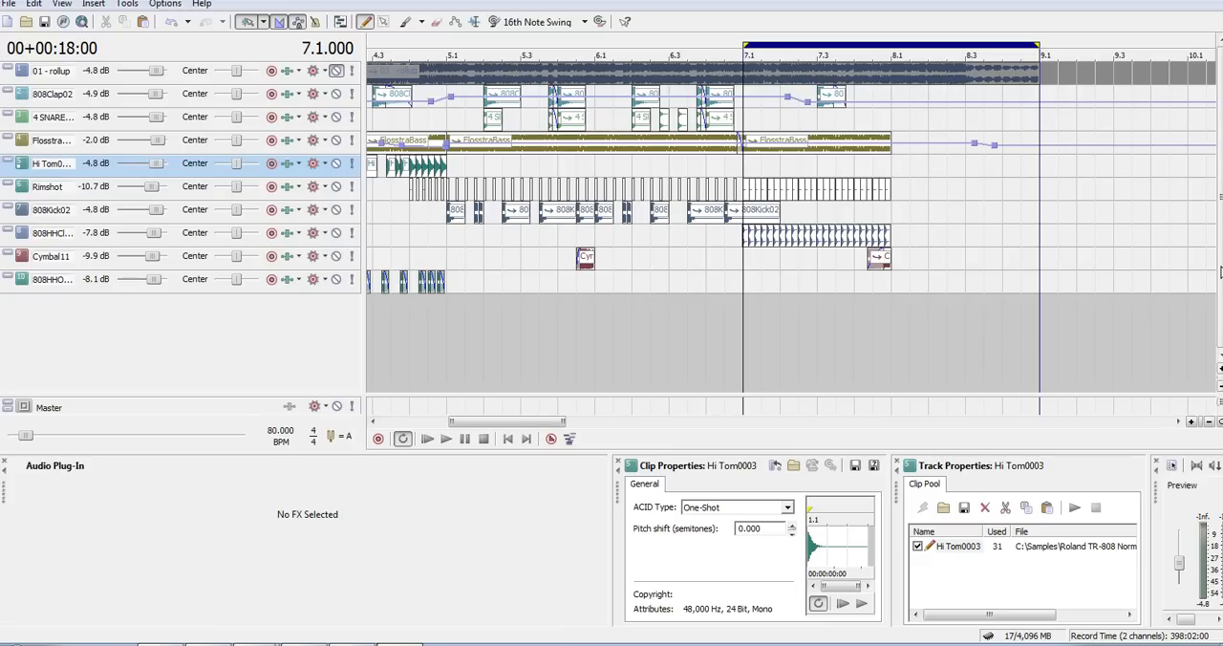
- Examine the pitch shifts of the Rimshot hits after 7.1, and replay the section until after 8.3
key("Up")
key("Up")
key("ctrl+shift+Up")
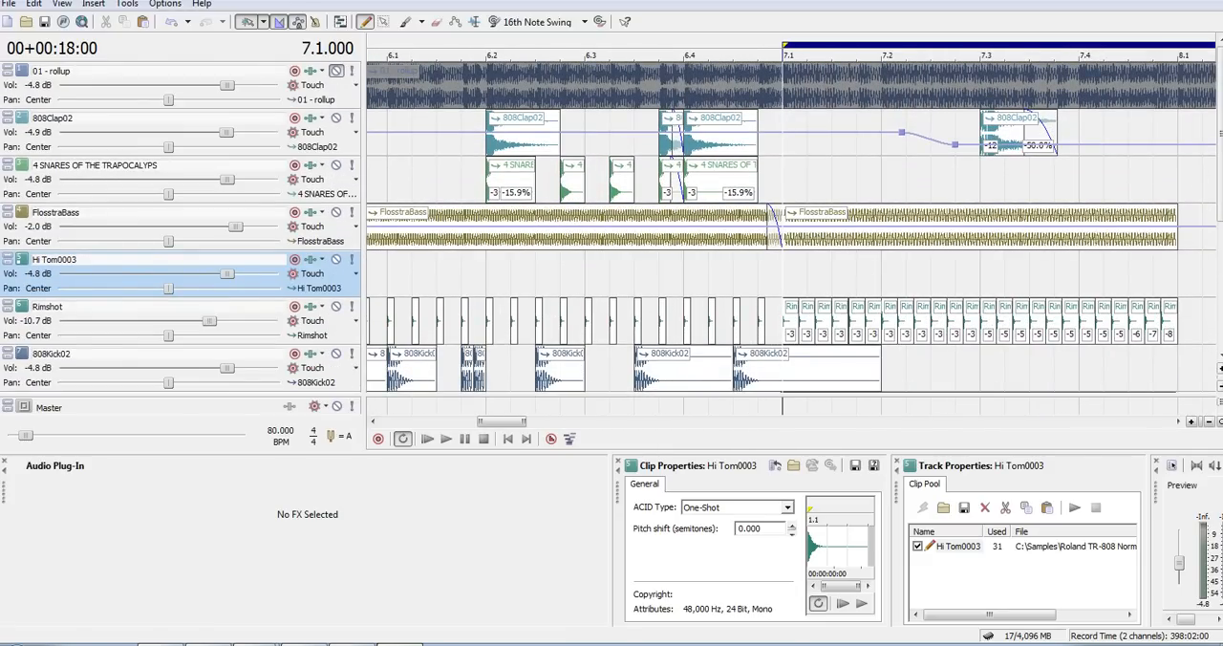
key("ctrl+shift+Down")
key("ctrl+shift+Down")
key("ctrl+shift+Down")
key("space")
key("Down")
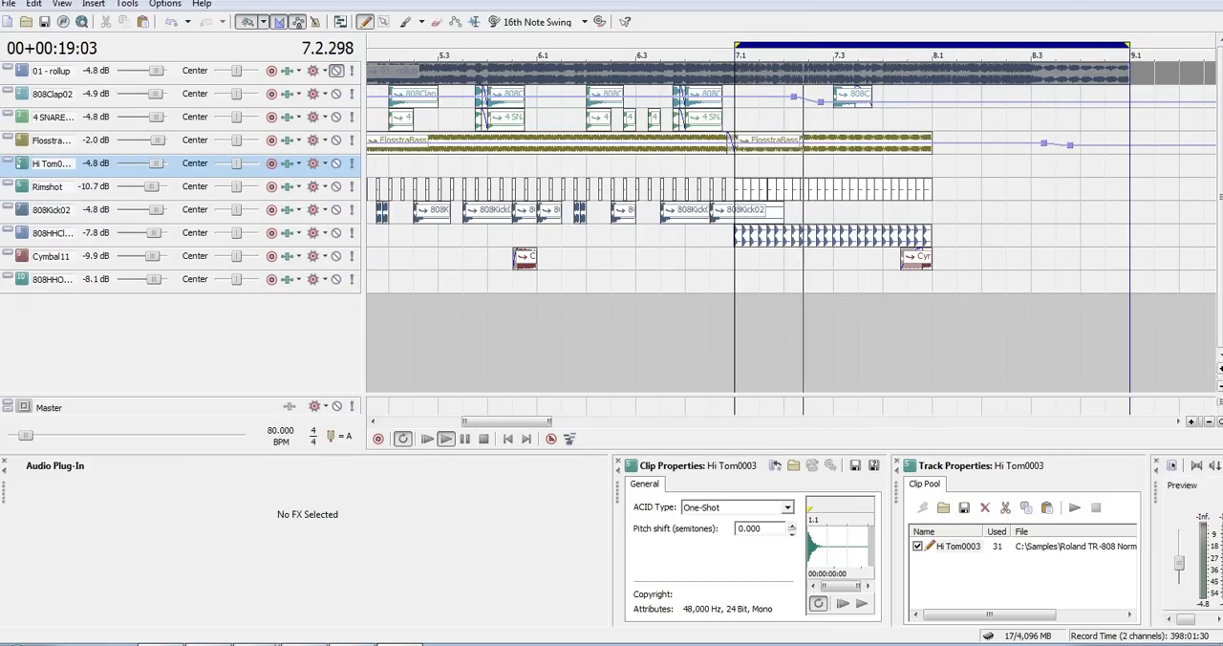
key("Down")
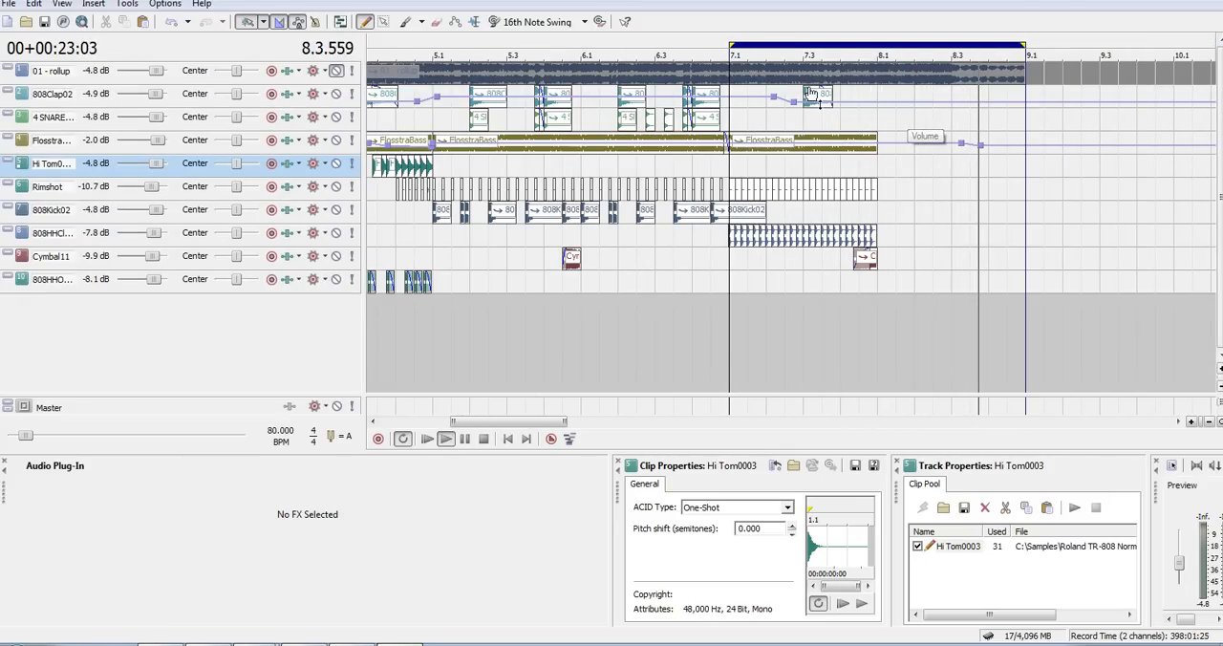
key("space")
- Play the arrangement from its start at 1.1
key("ctrl+Home")
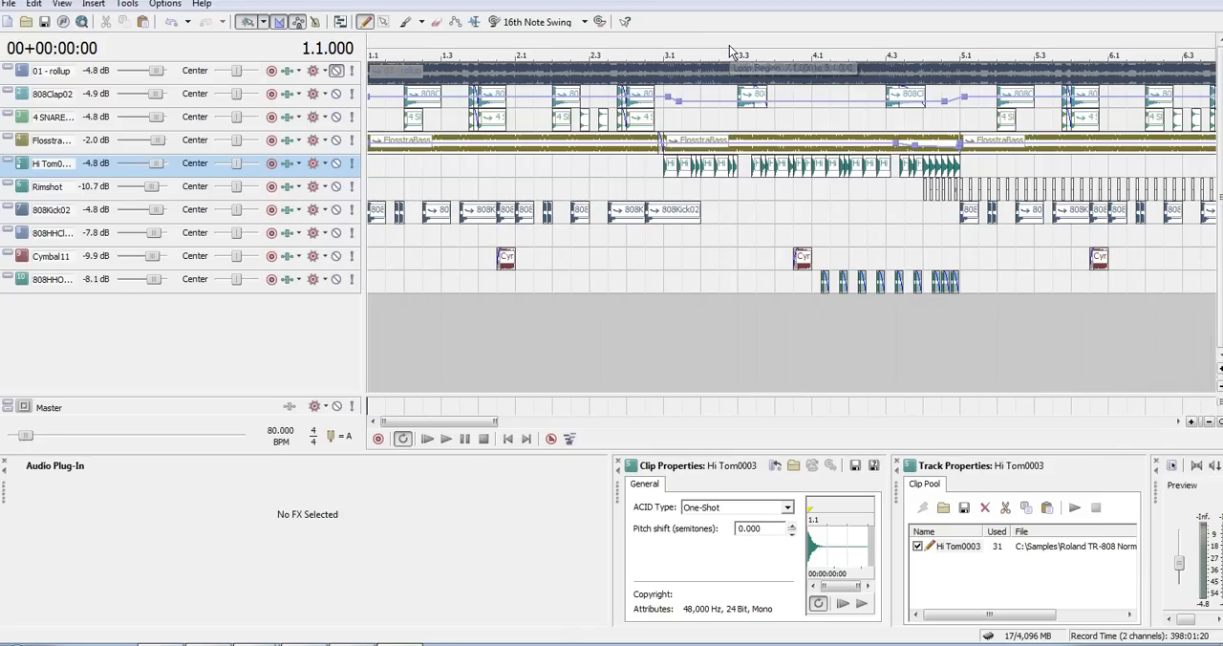
key("space")
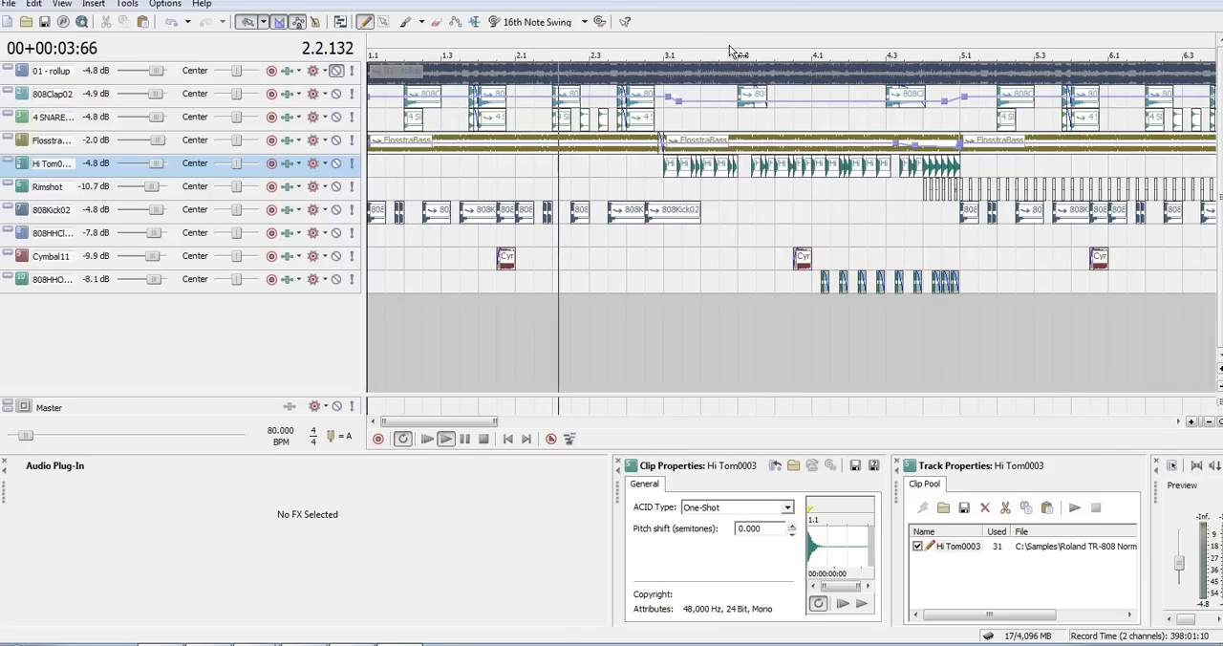
key("space")
- Copy the first Hi Tom0003 hit at 3.1 and paste three copies in a row from the arrangement's start
key("Up")
key("Up")
key("Up")
key("Up")
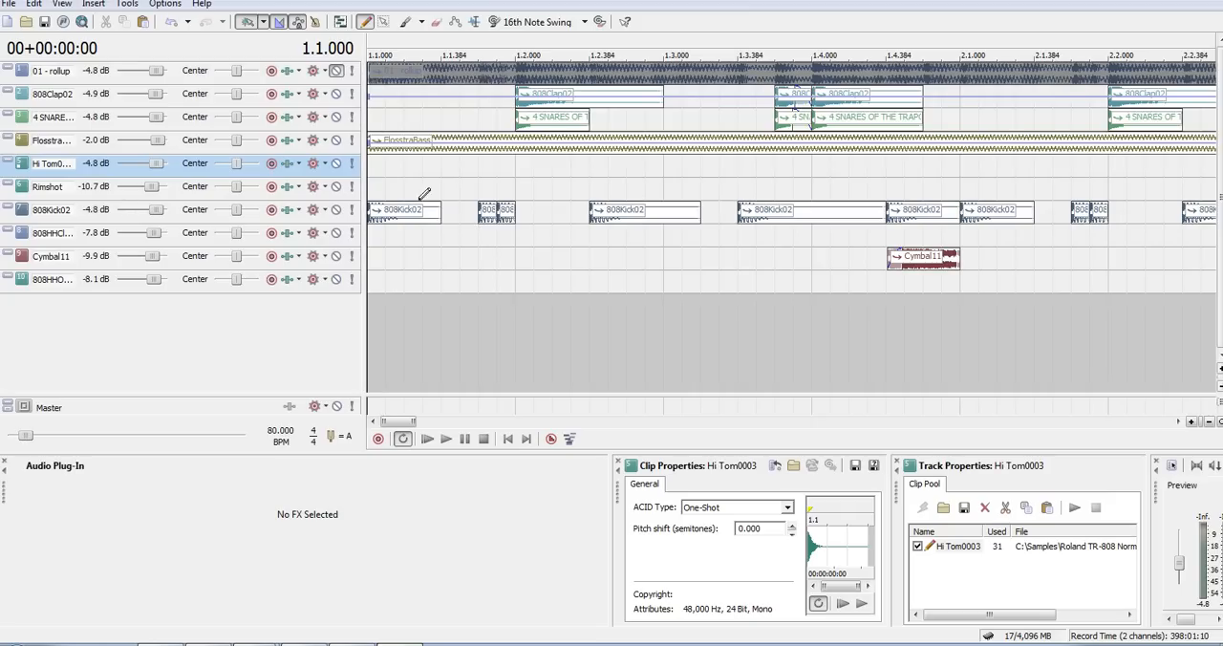
key("Down")
key("Down")
key("Down")
key("Down")
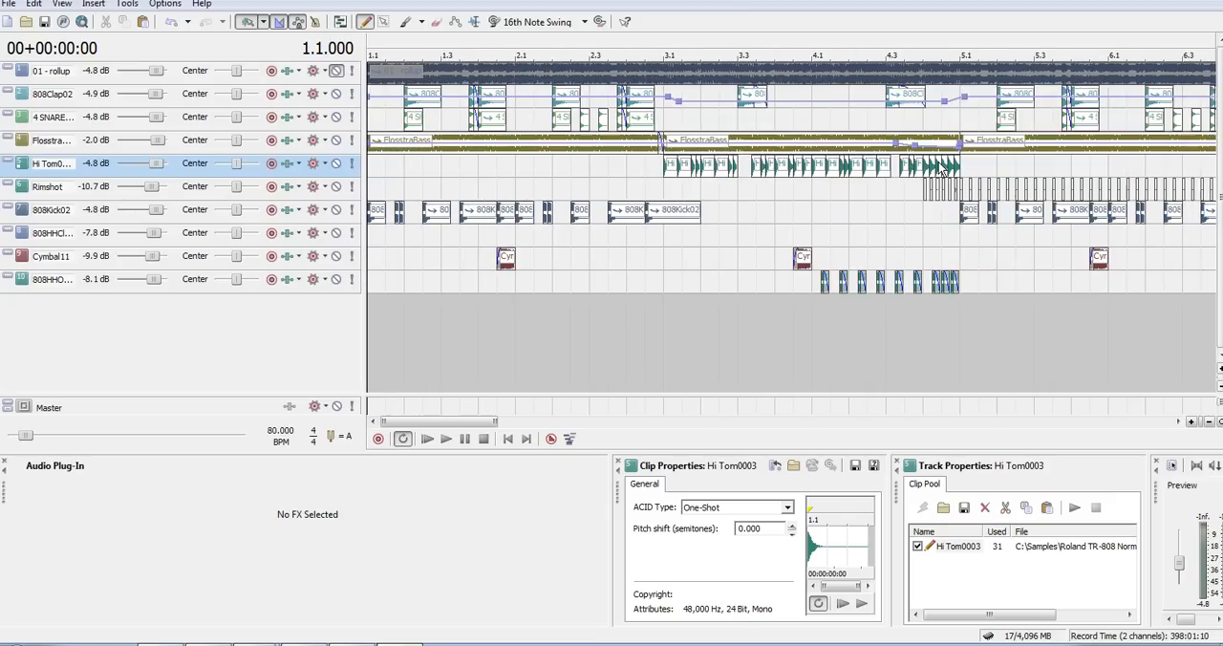
key("Down")
left_click(565, 162)
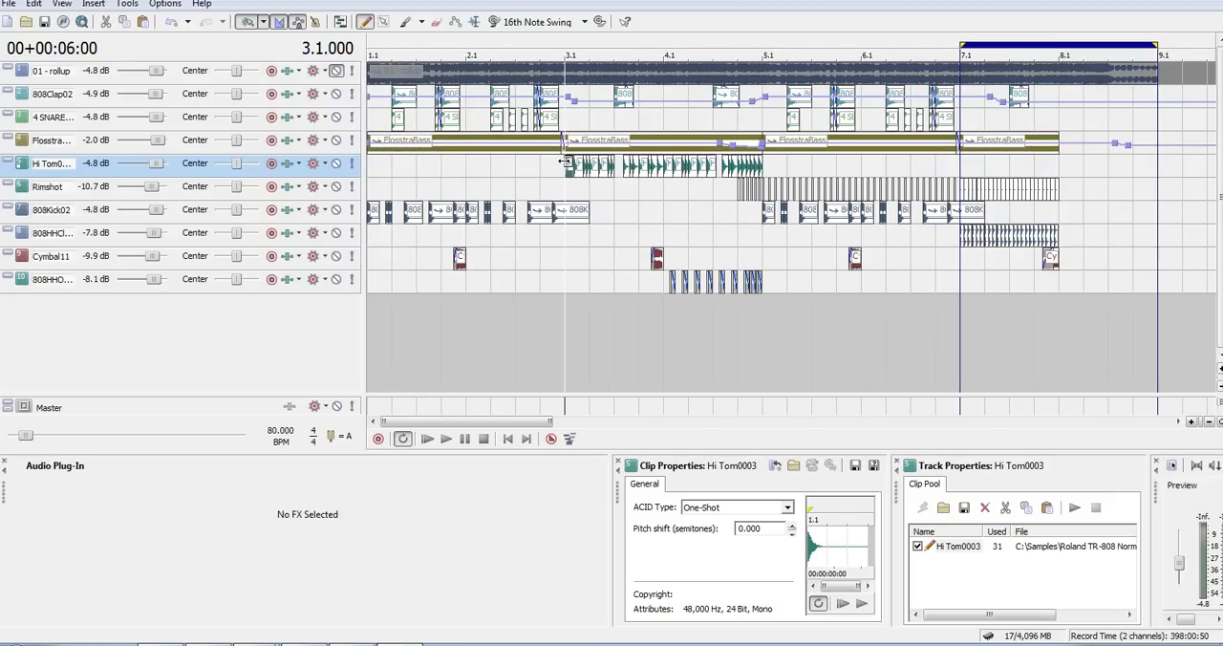
key("Home")
scroll(565, 162, "up", 5)
key("ctrl+v")
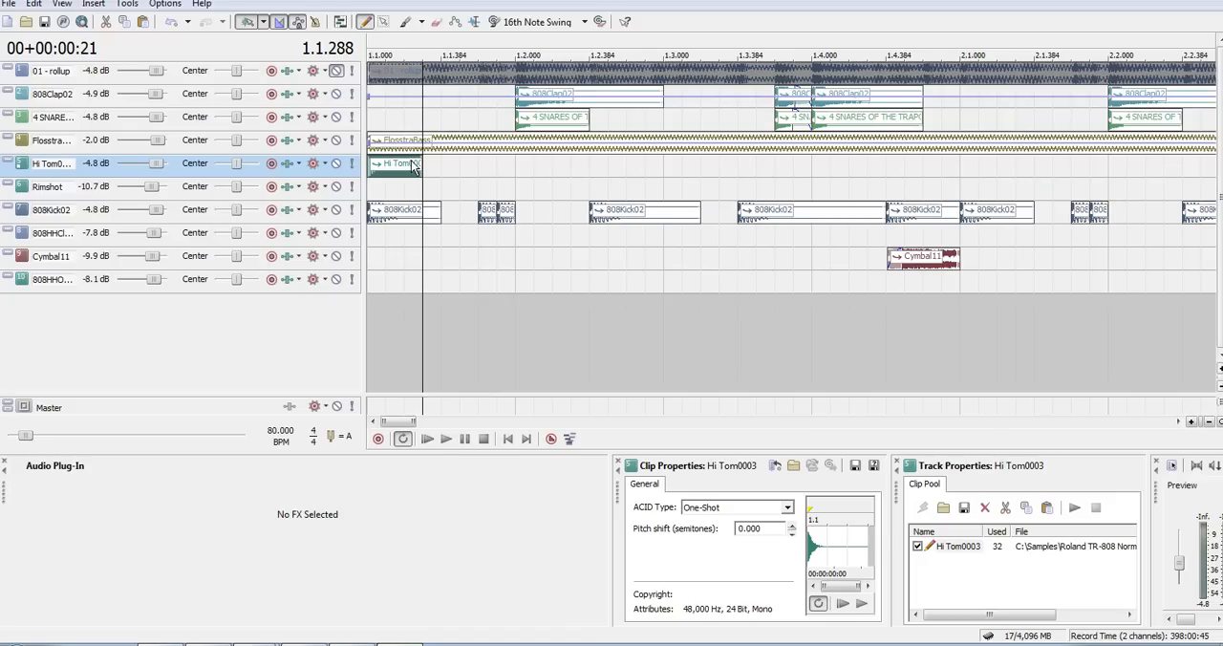
key("ctrl+v")
key("ctrl+v")
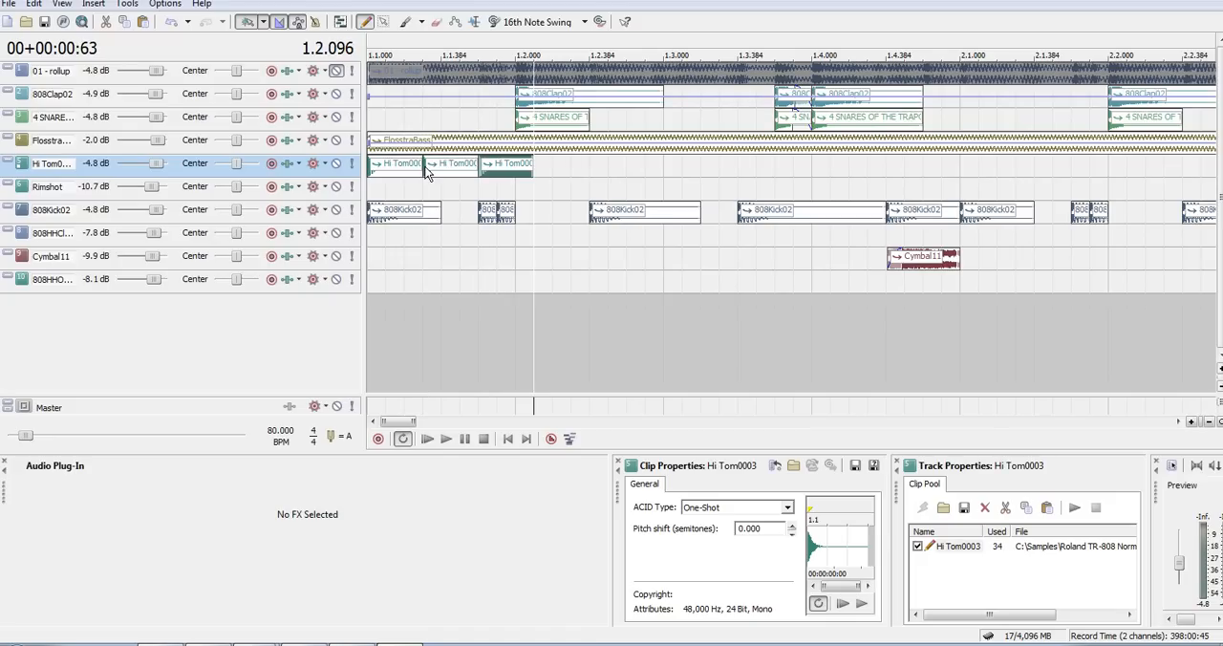
- Paste three more Hi Tom0003 hits in a row from 1.2 to 1.3, overlapping the end of the third hit
left_click(525, 161)
key("ctrl+v")
key("ctrl+v")
key("ctrl+v")
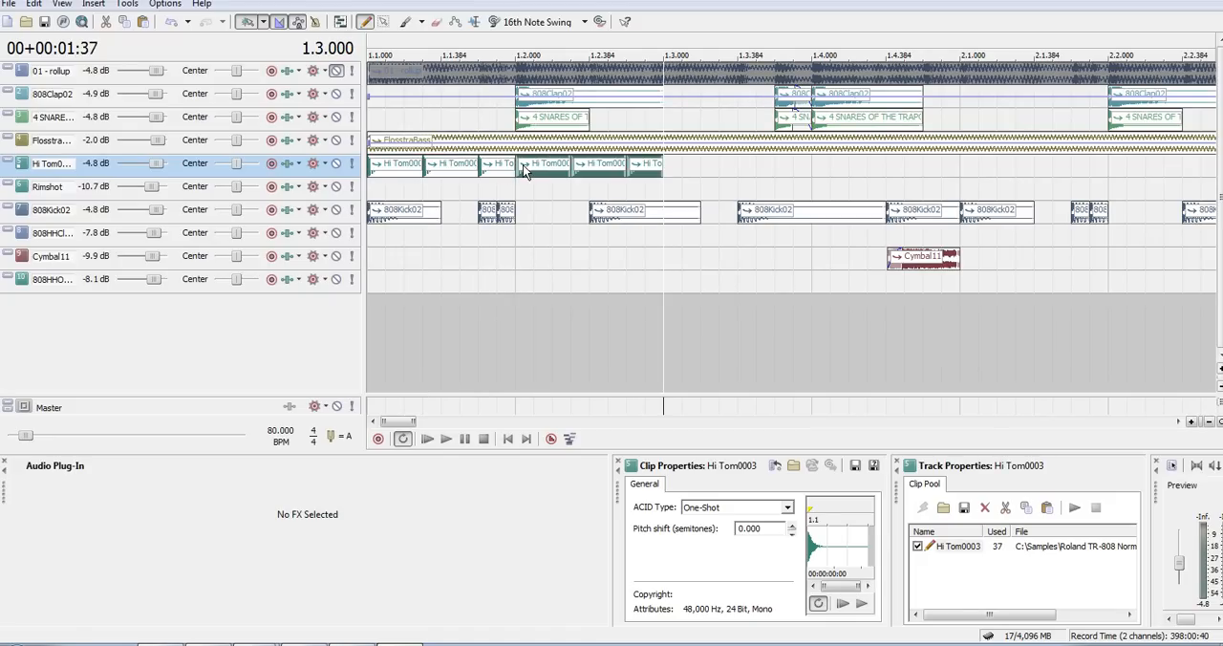
- Delete the three Hi Tom0003 hits between 1.2 and 1.3
key("Home")
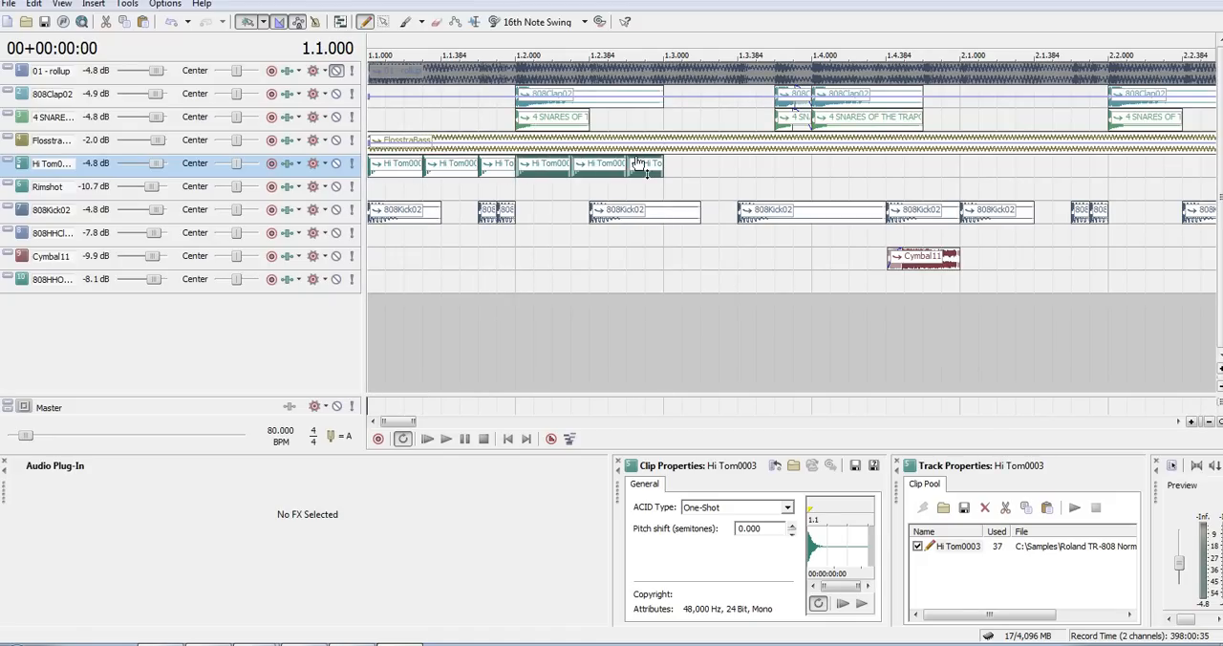
key("Delete")
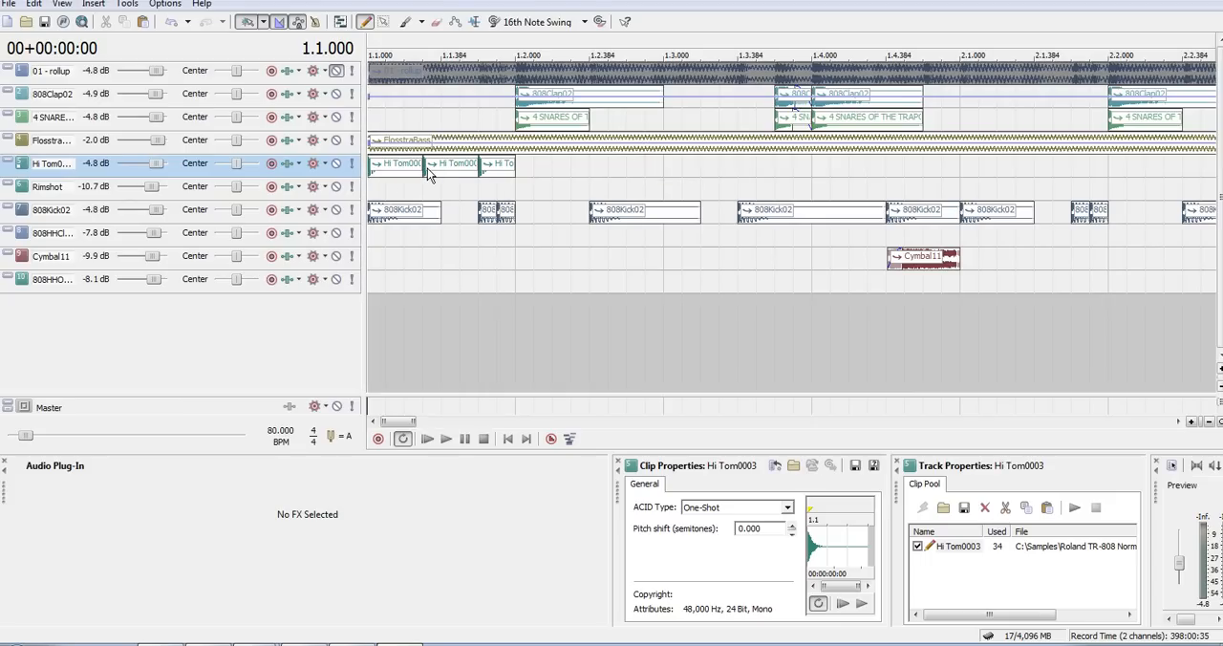
scroll(428, 168, "up", 3)
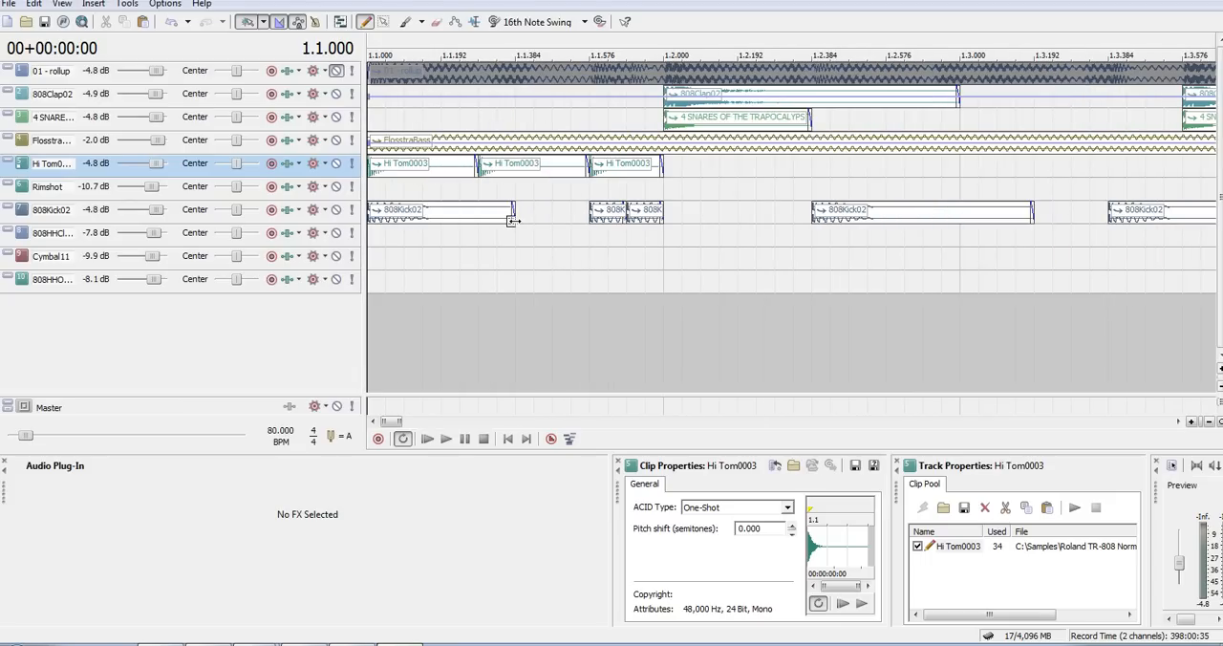
- Shorten the first 808Kick02 hit to end at 1.1.288 and delete all Hi Tom0003 hits between 1.1 and 1.2
left_click(469, 210)
left_click(486, 165)
key("Delete")
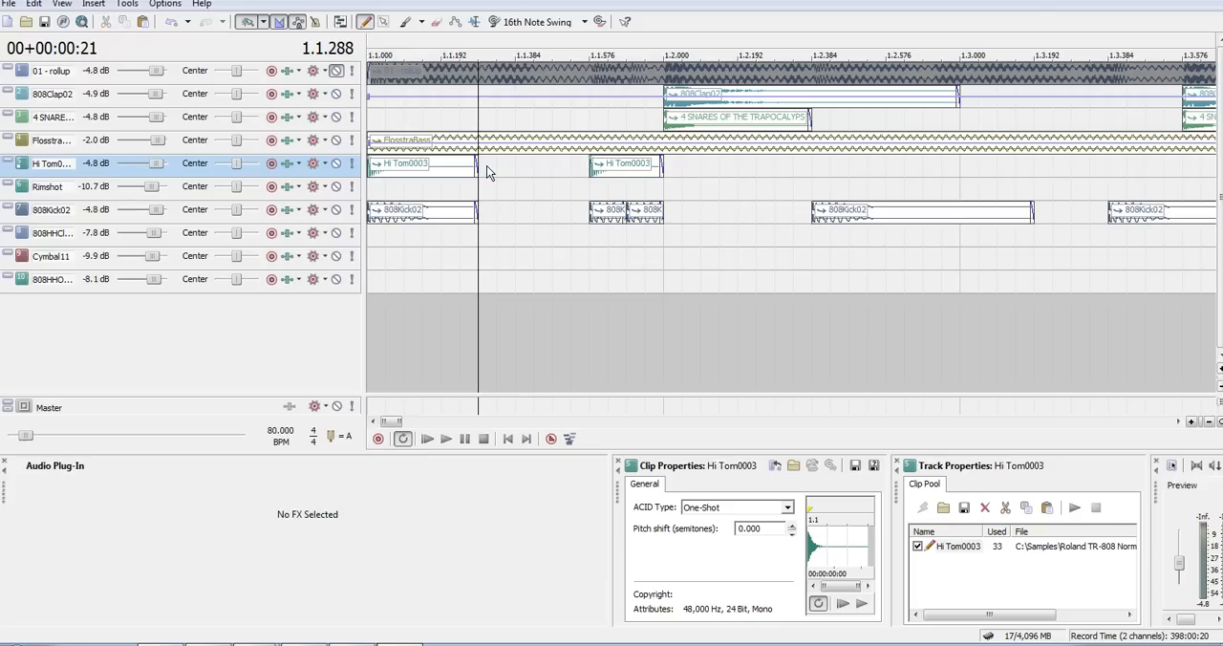
left_click(598, 180)
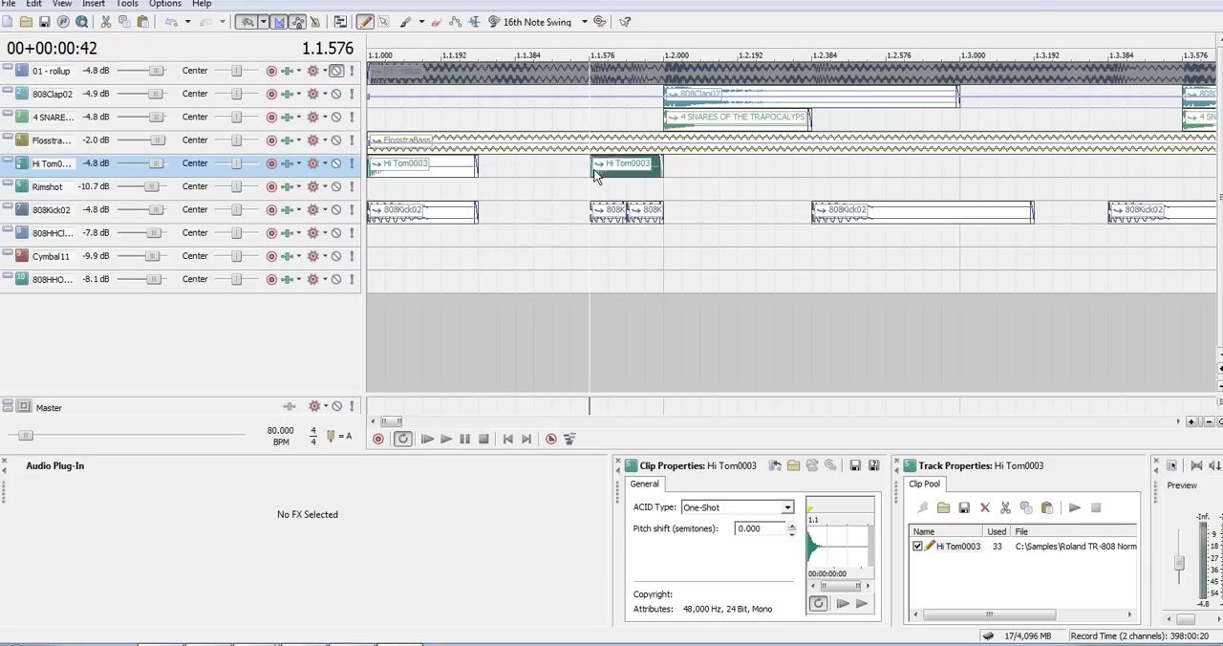
left_click(405, 172)
left_click(626, 172, "ctrl")
key("Delete")
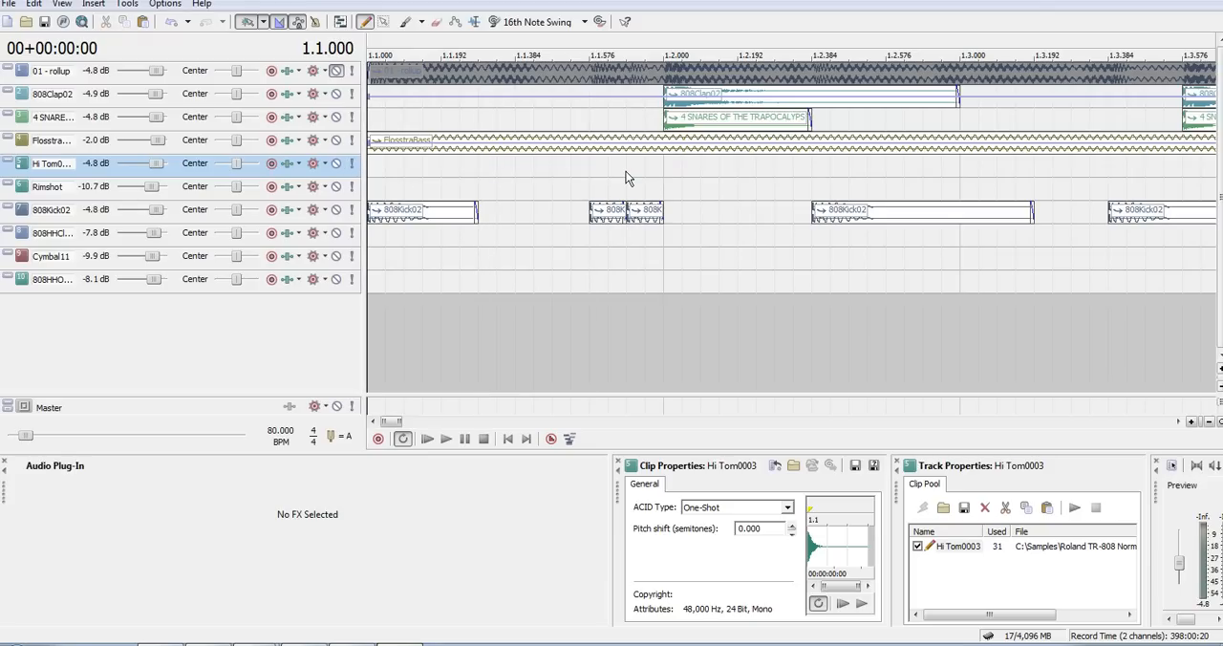
- Replace the two short 808Kick02 hits before 1.2 with evenly spaced hits at 1.1.288 and 1.1.576
key("space")
key("space")
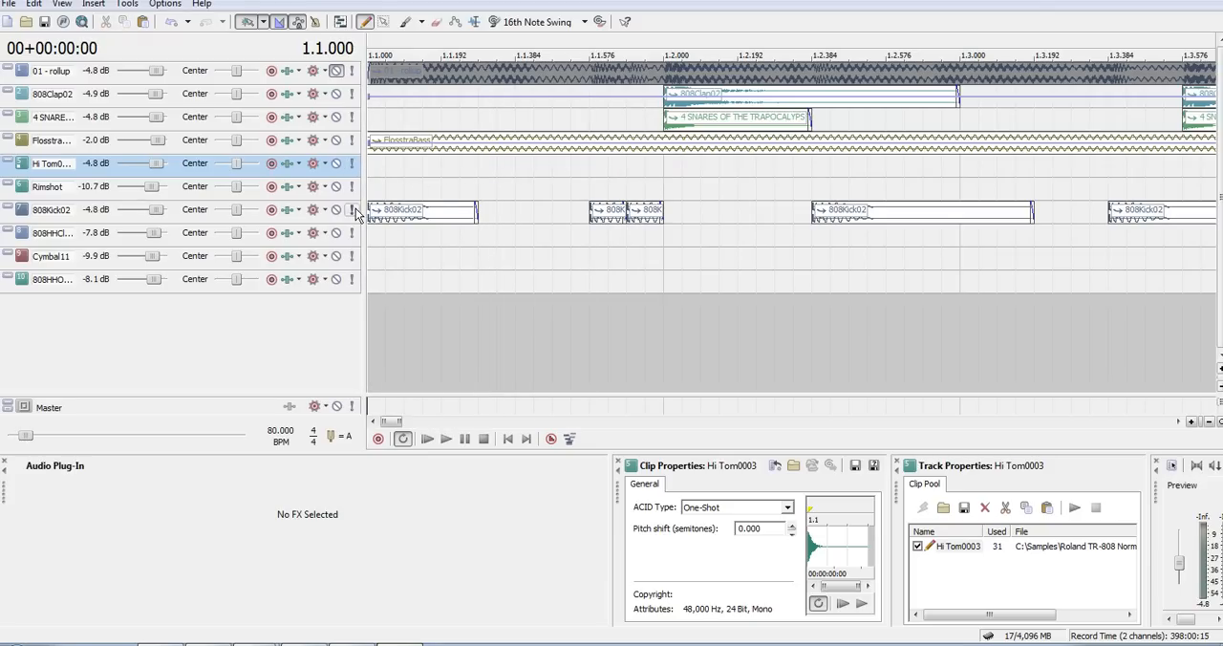
left_click(480, 210)
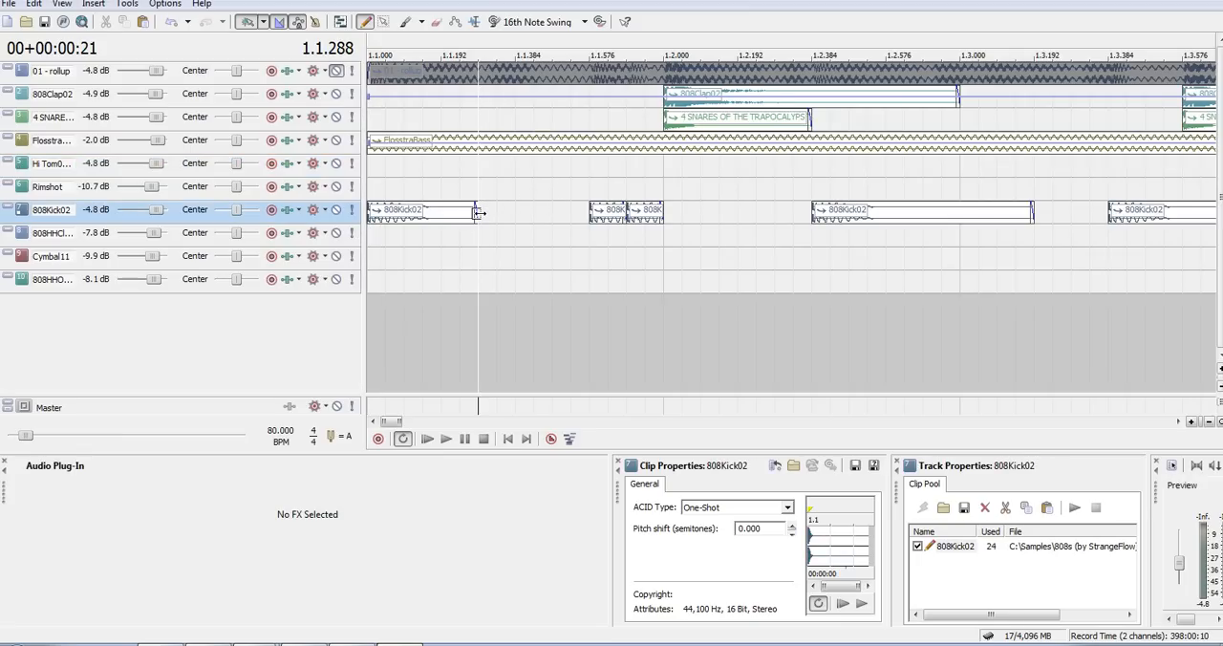
left_click_drag(487, 208, 658, 216)
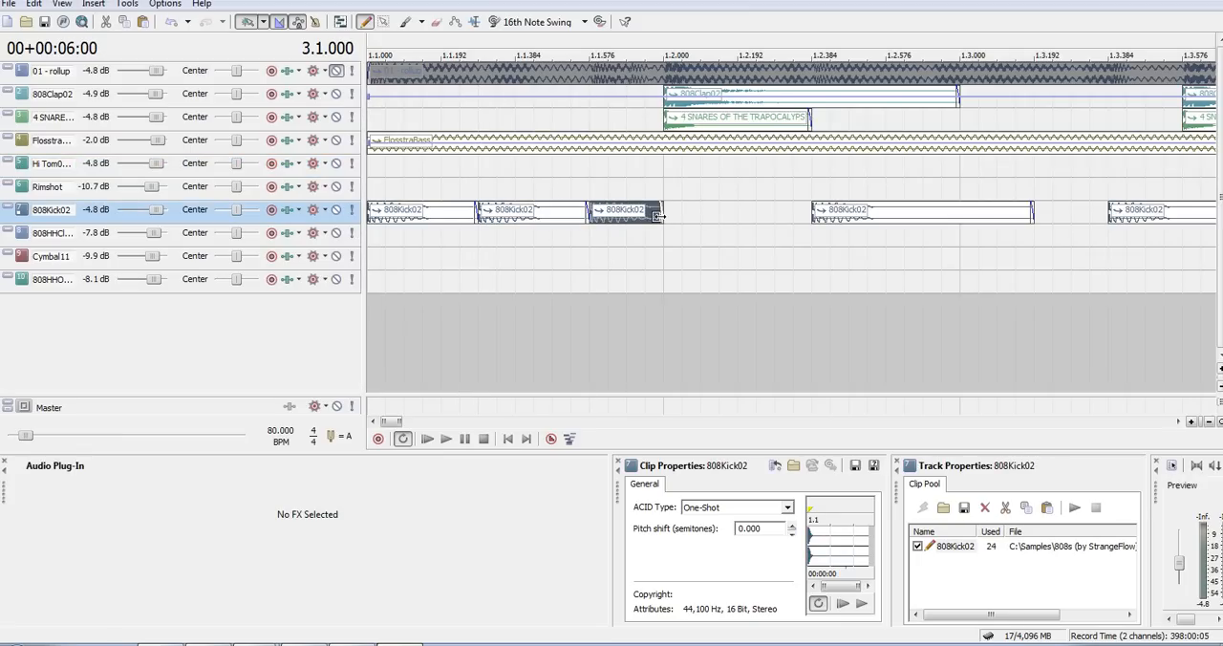
- Audition the soloed 808Kick02 track looped from 1.1.000 to 1.2.000, then turn off loop playback
left_click(353, 211)
left_click_drag(669, 48, 371, 48)
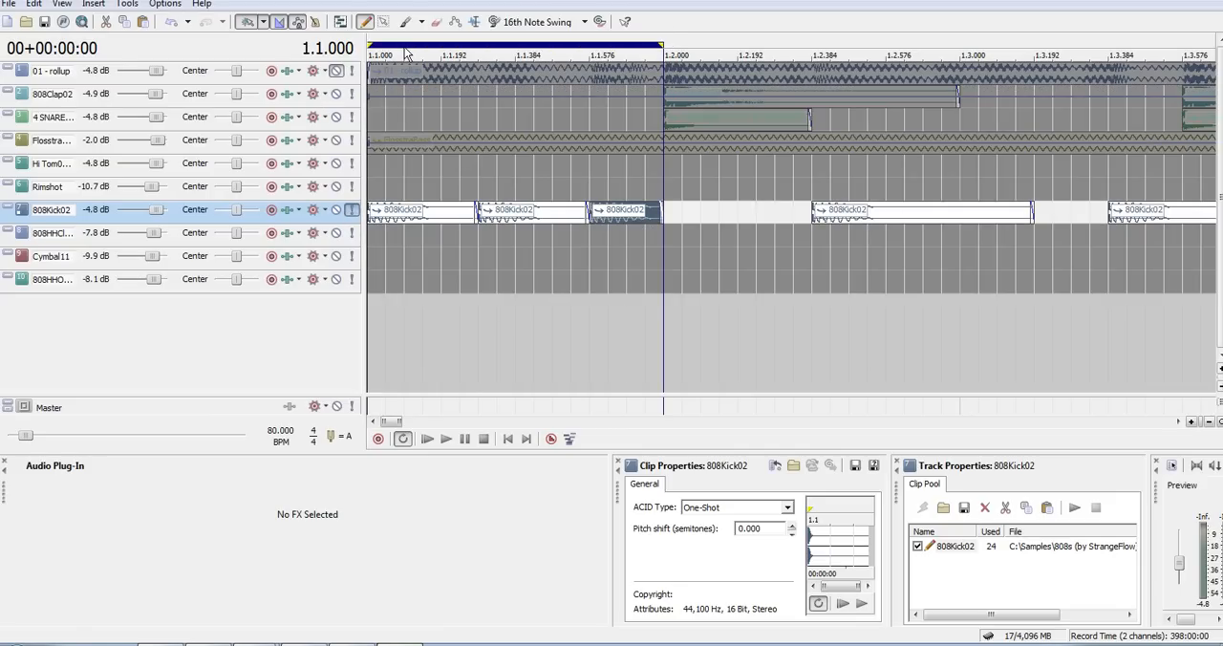
key("space")
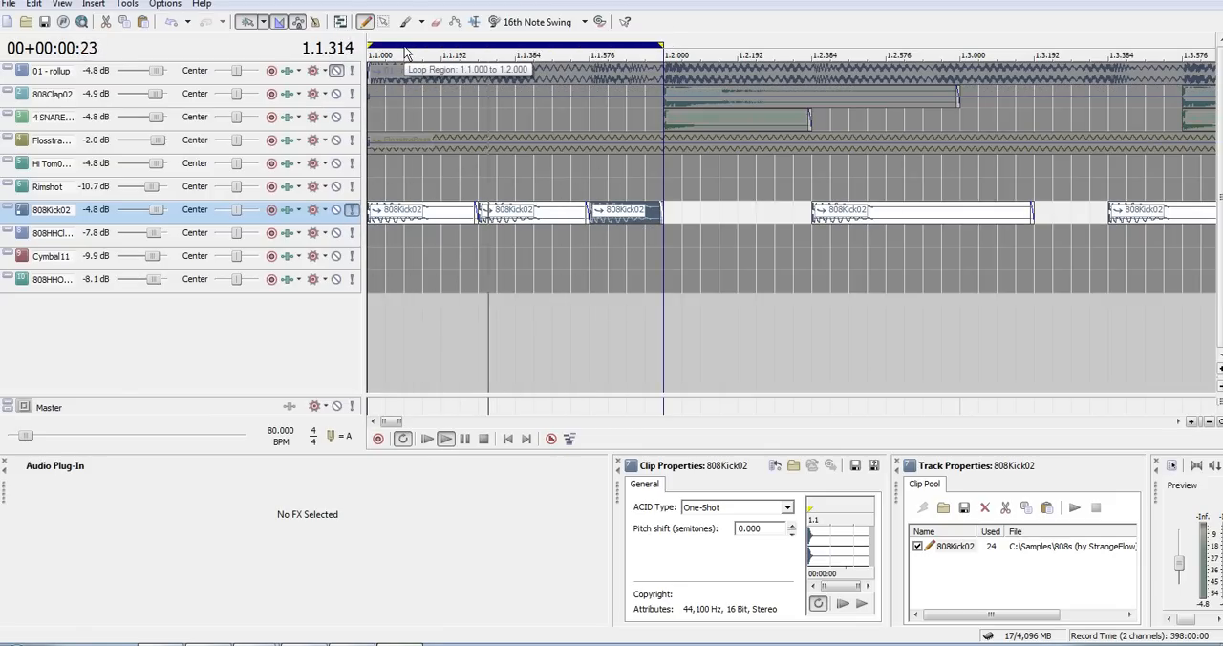
key("space")
right_click(406, 52)
left_click(421, 44)
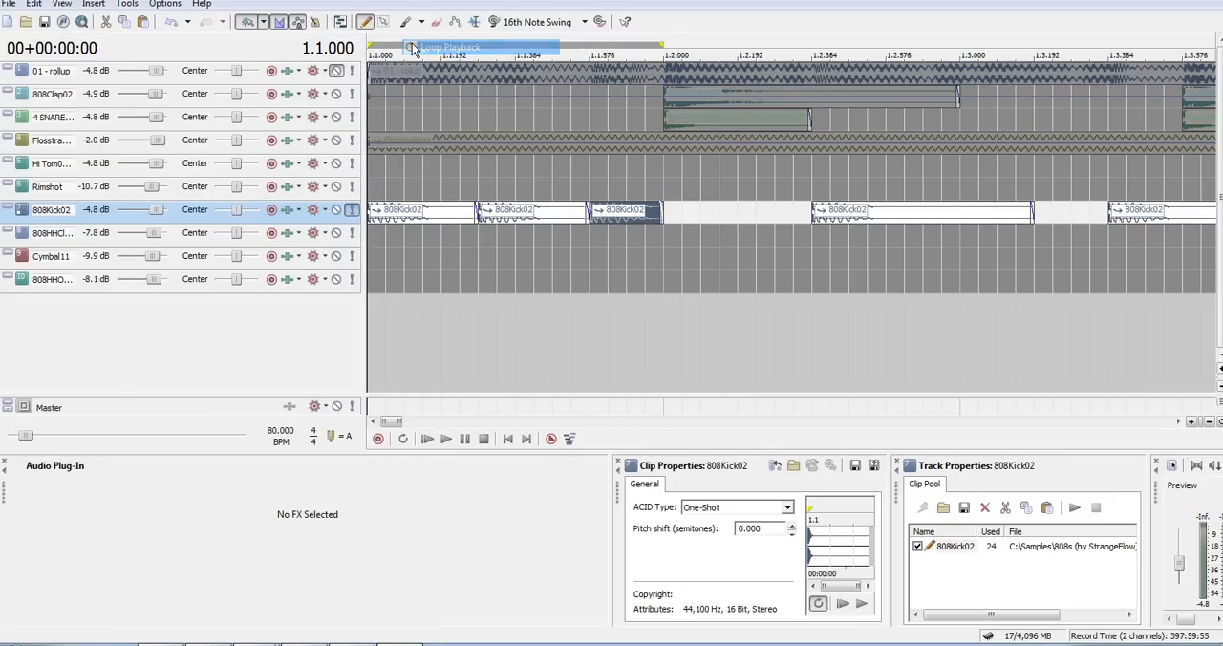
- Delete the 808Kick02 hit at 1.1.288 and take the track out of solo
left_click(496, 213)
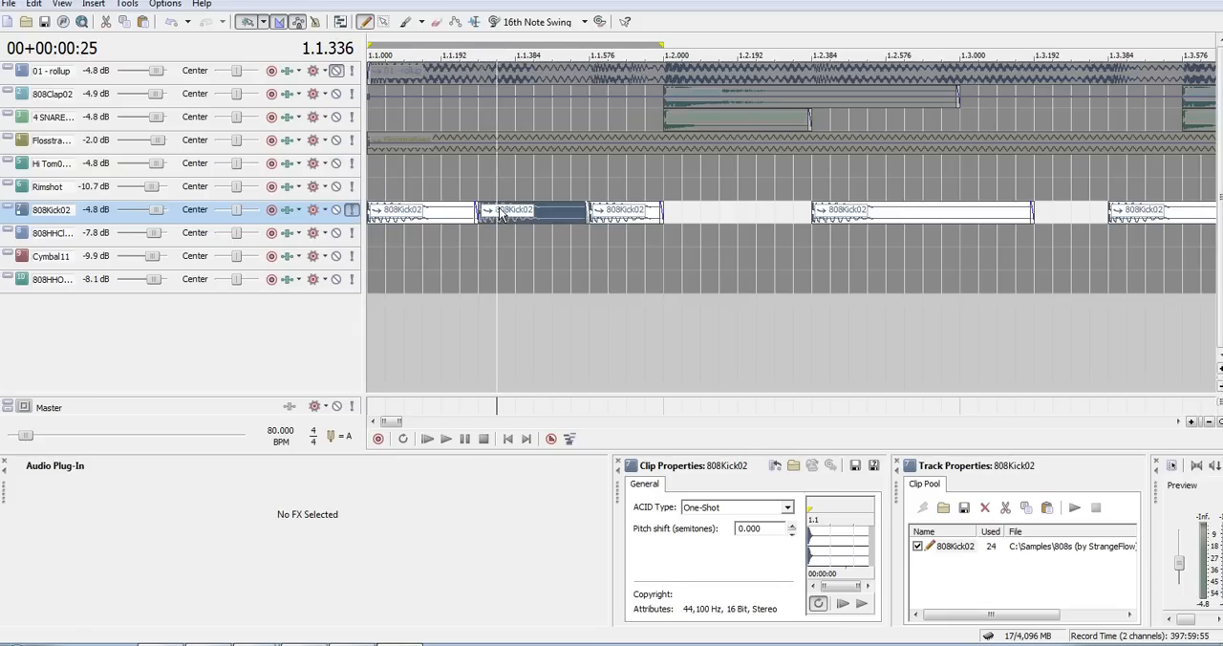
key("Delete")
left_click(352, 210)
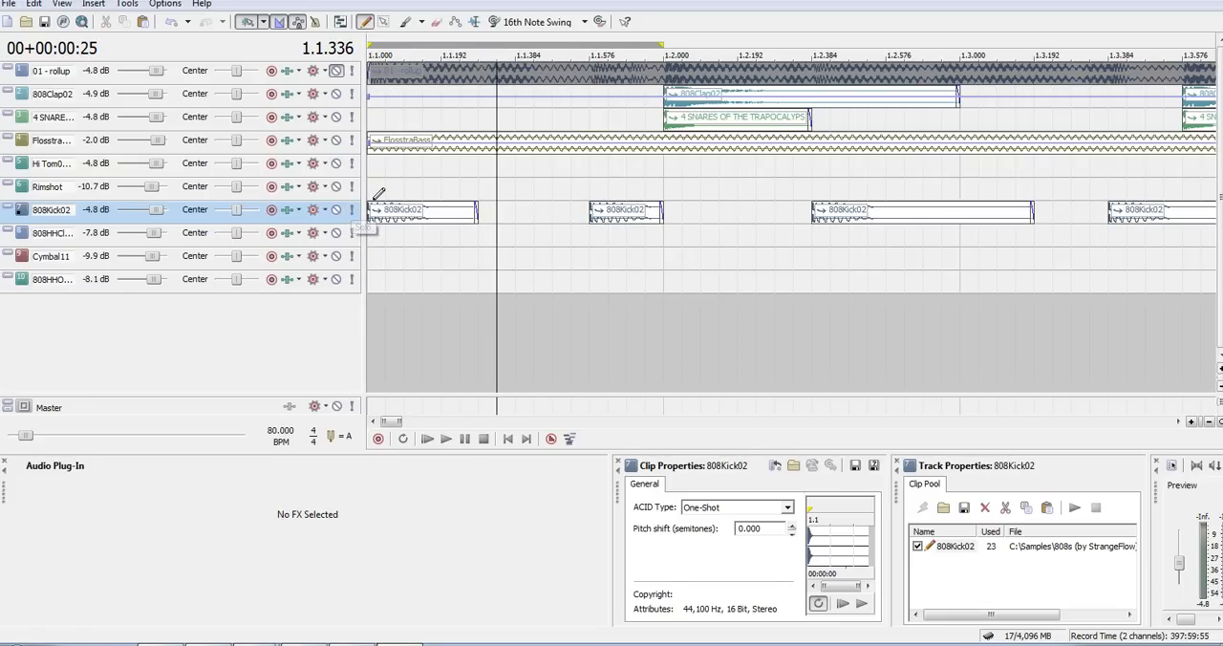
- Examine the layout of all tracks across the whole arrangement, from 1.1 to past its last clips
left_click(378, 191)
scroll(374, 201, "down", 6)
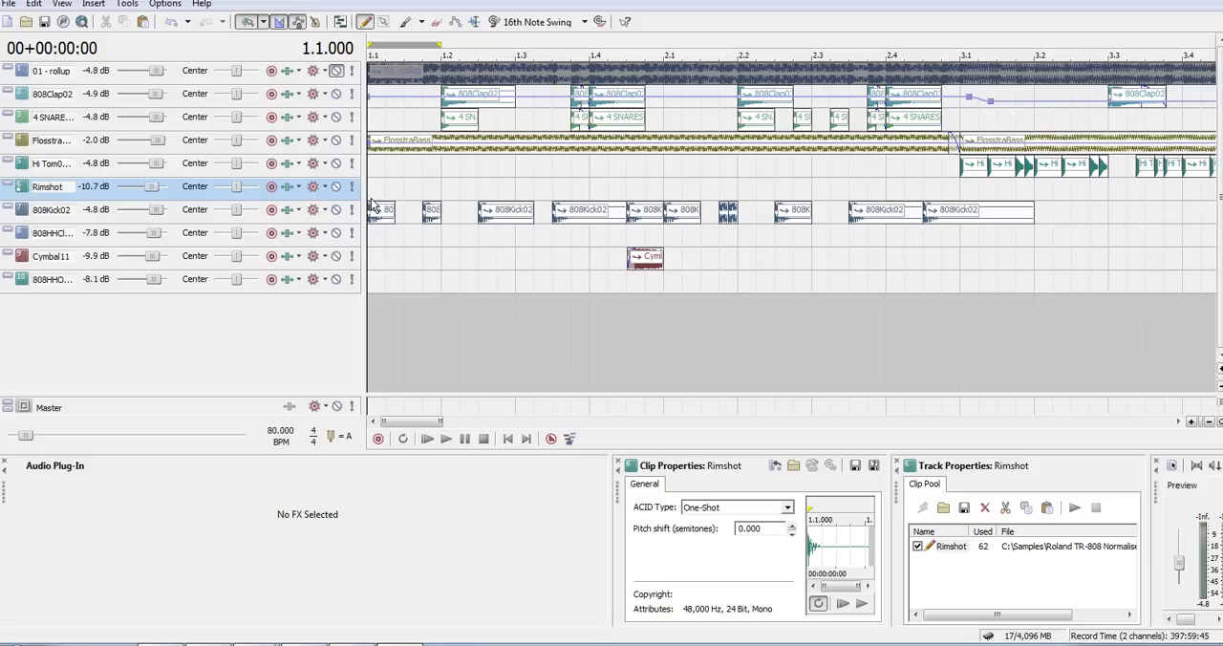
key("ctrl+shift+Up")
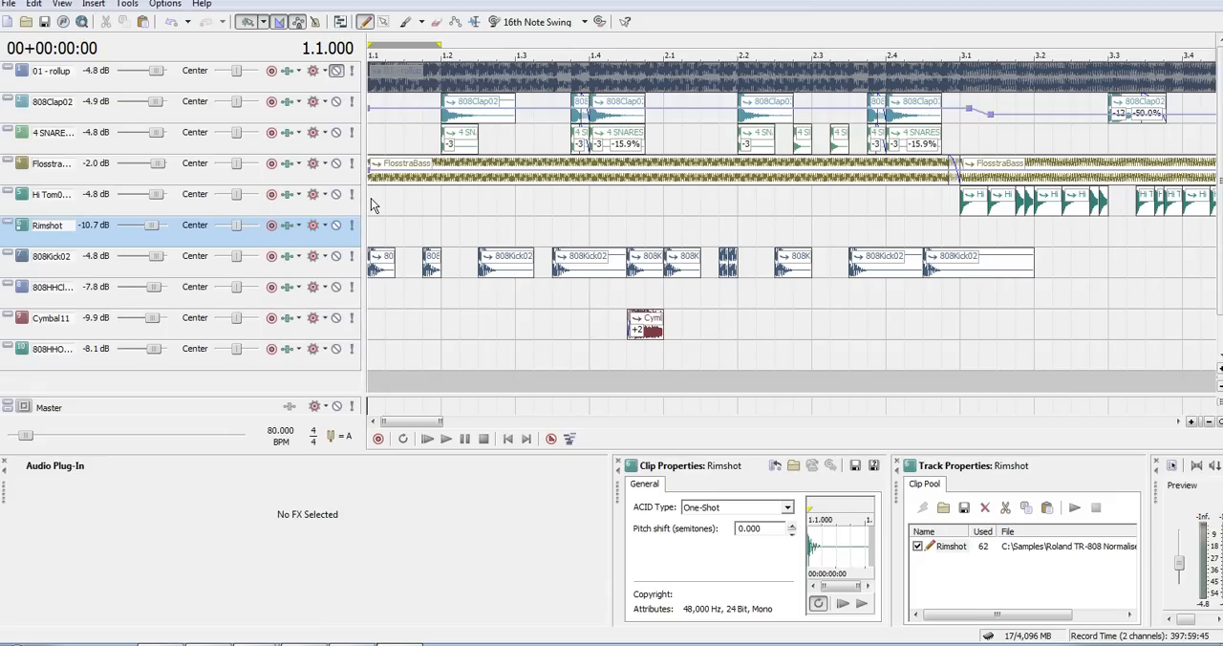
key("ctrl+shift+Down")
key("Down")
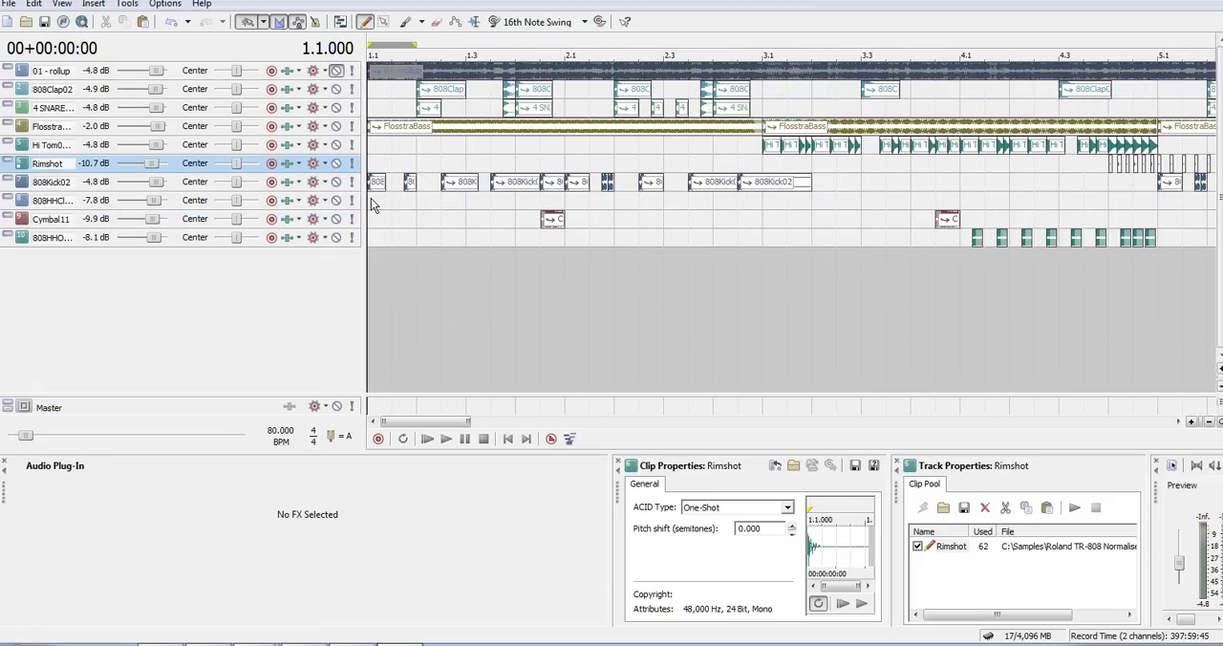
key("Up")
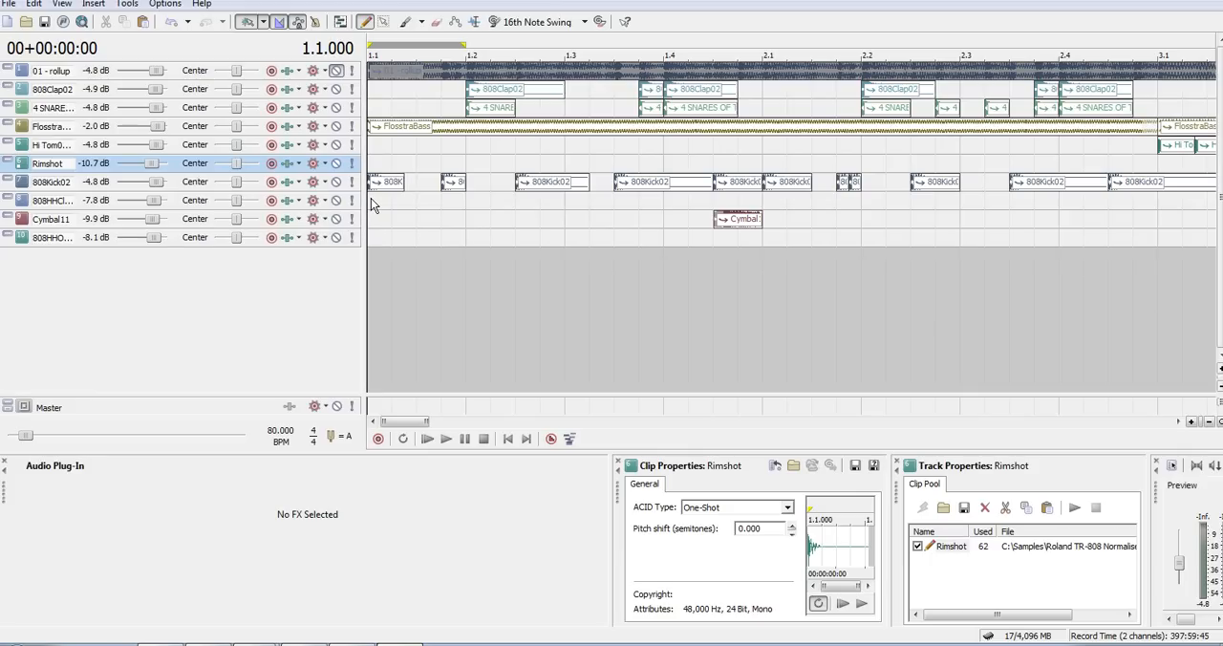
key("Down")
key("Down")
key("Down")
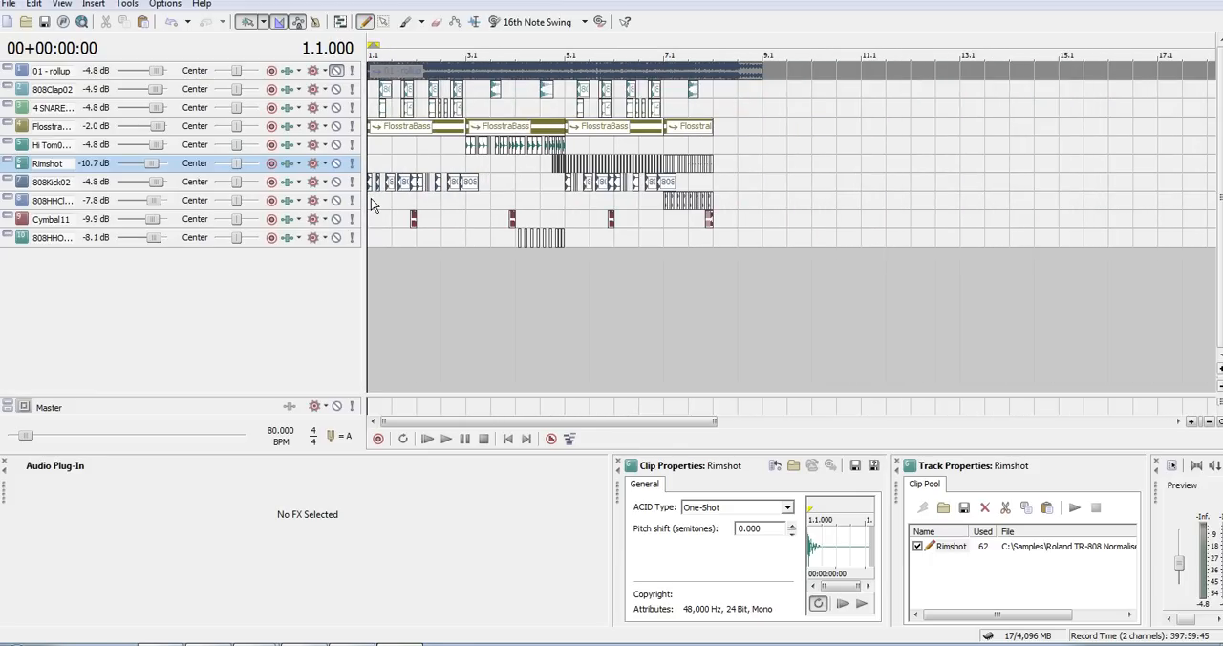
left_click(432, 107)
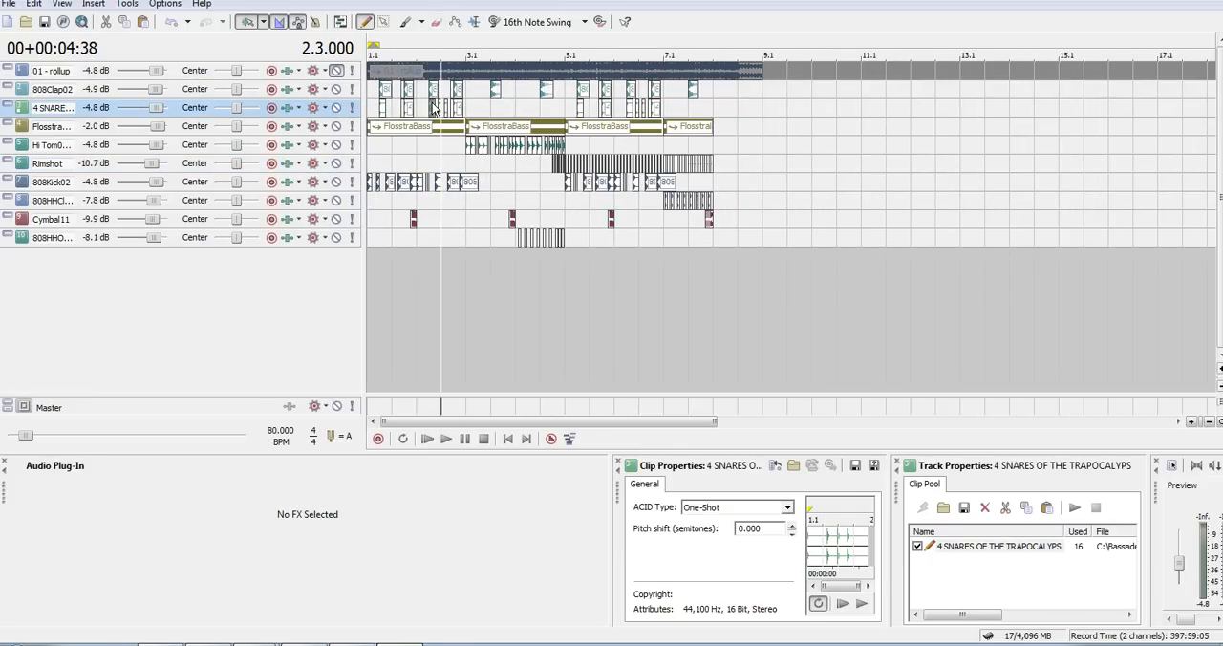
scroll(435, 108, "up", 3)
scroll(435, 108, "down", 3)
scroll(435, 108, "down", 1)
- Play the arrangement from 6.1 twice, briefly soloing the Rimshot track during the first playback
left_click(549, 140)
key("space")
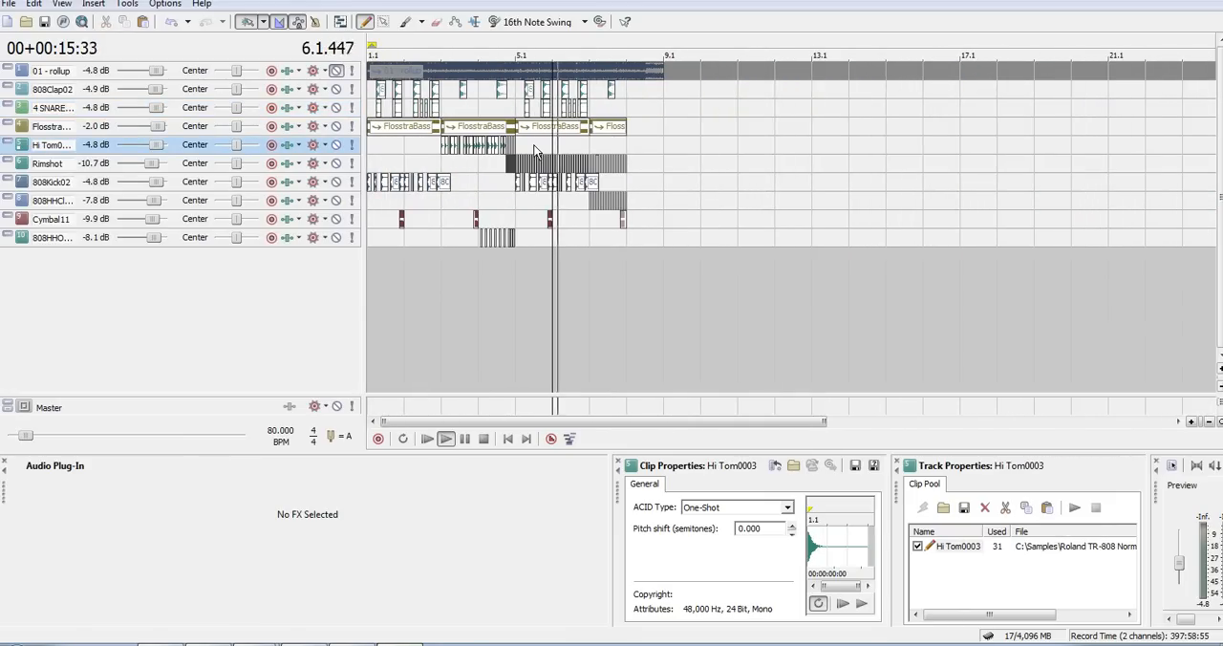
left_click(351, 163)
left_click(351, 163)
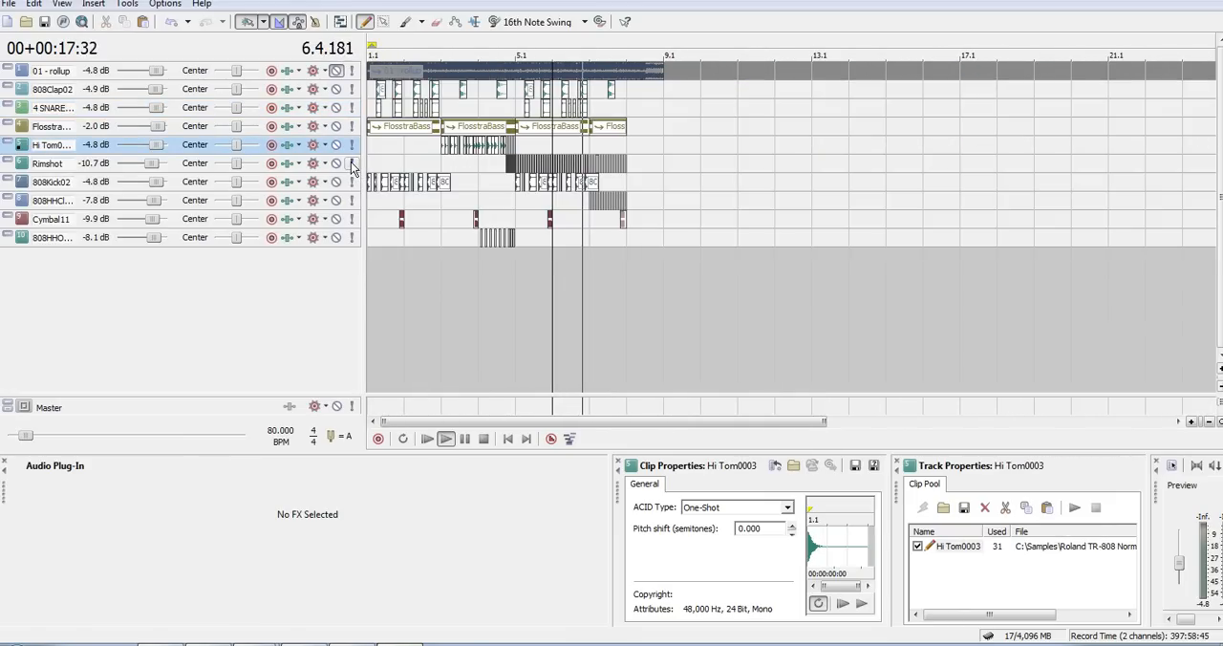
key("space")
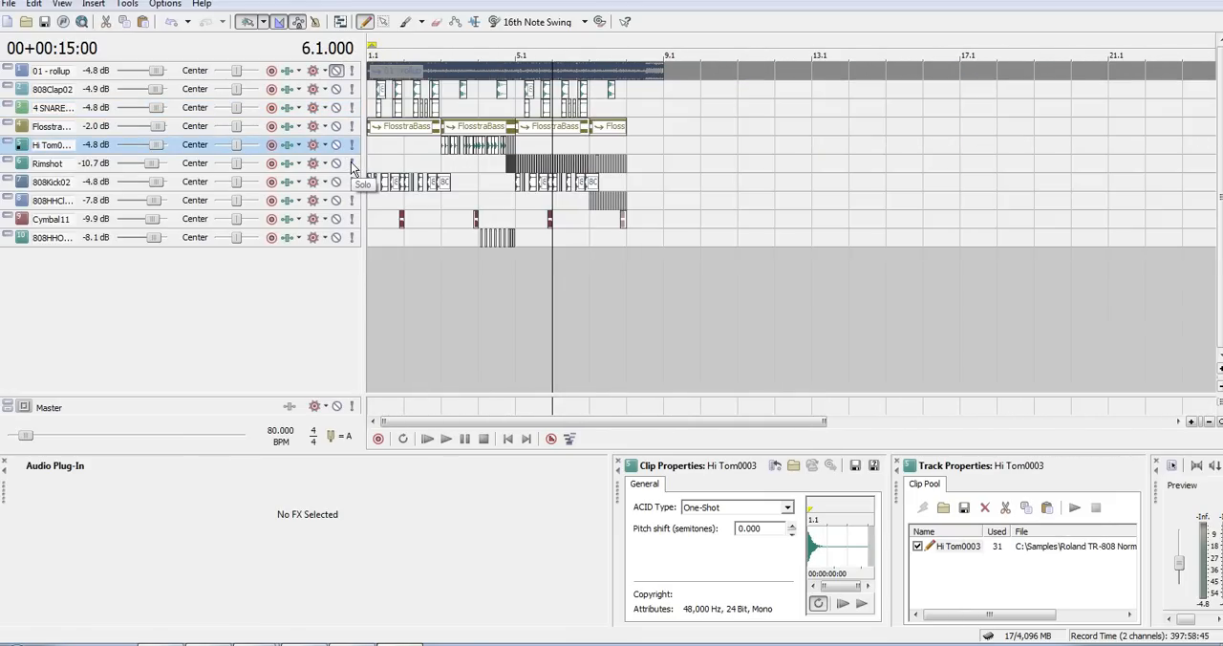
left_click(567, 105)
key("space")
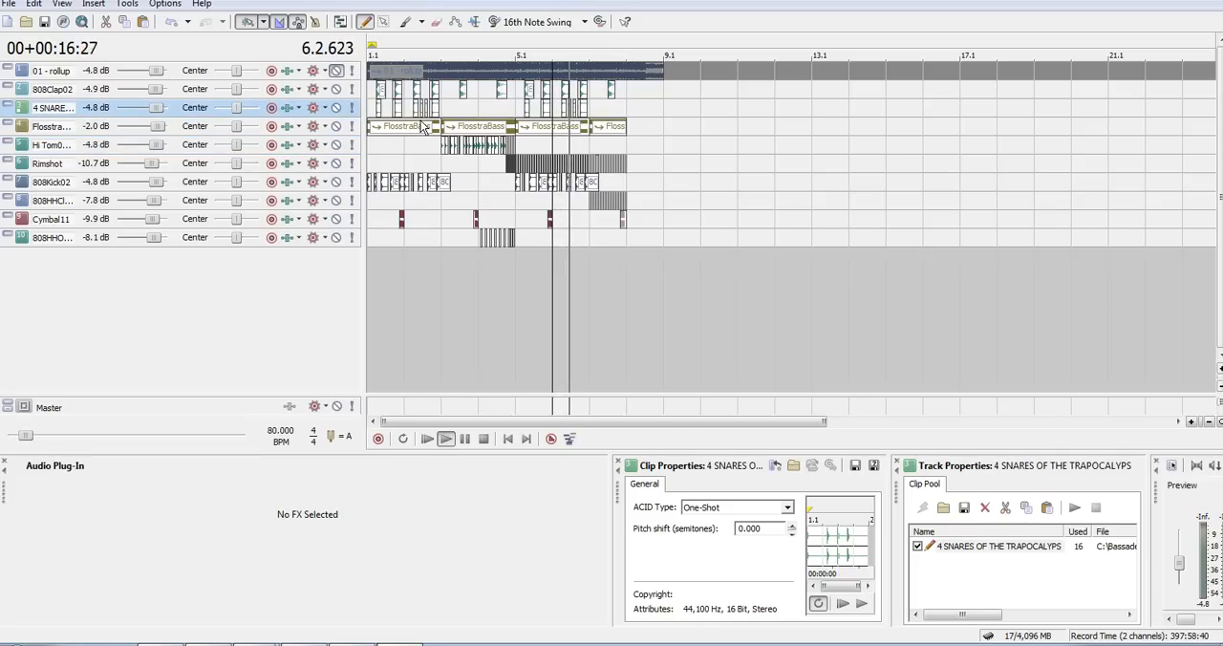
key("space")
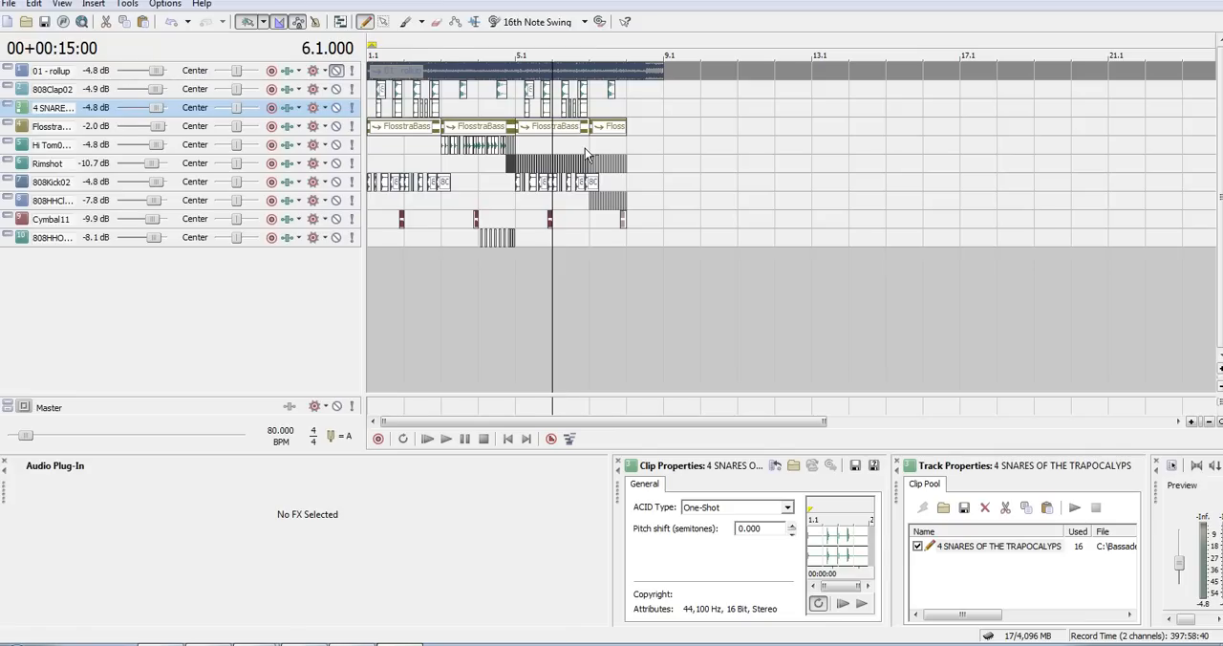
- Return to the arrangement's start and examine the clips on all tracks at enlarged and reduced track heights
key("ctrl+Home")
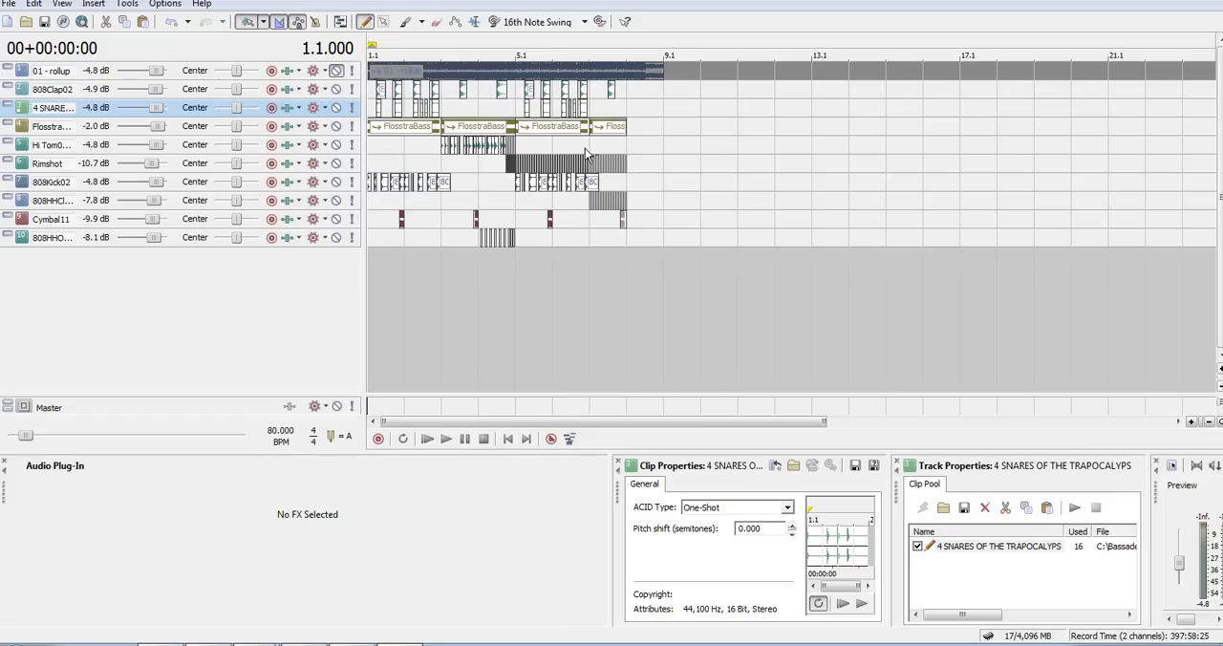
key("ctrl+shift+Up")
key("ctrl+shift+Up")
key("ctrl+shift+Up")
key("Up")
key("Up")
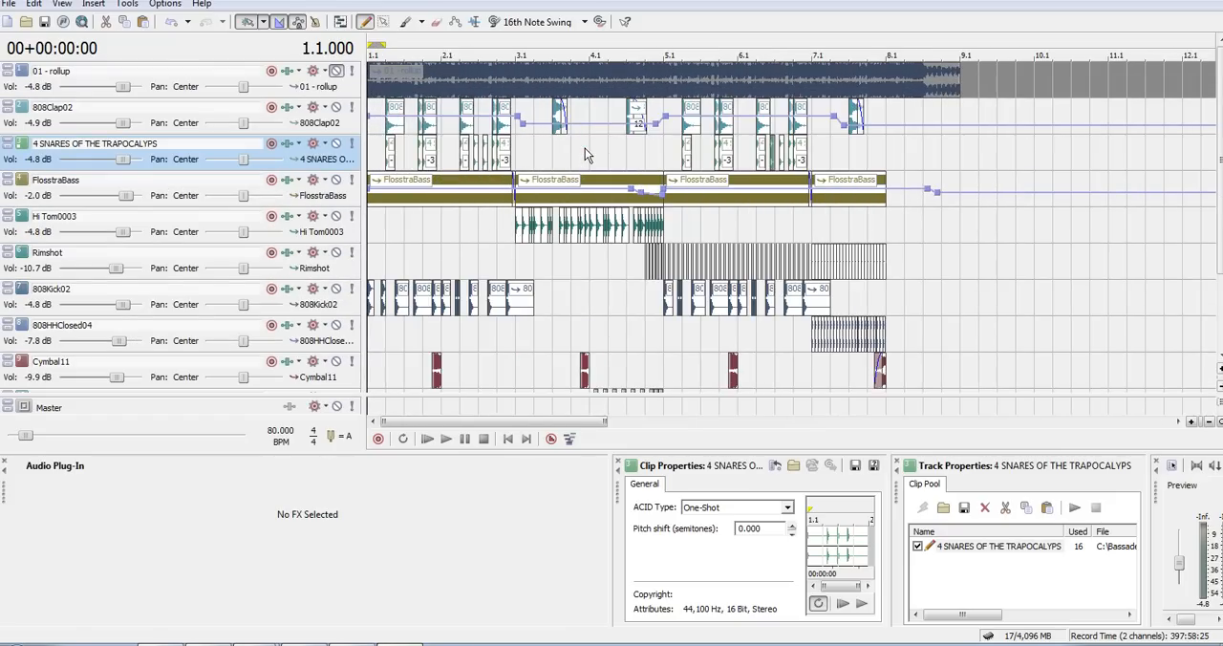
key("Up")
key("Up")
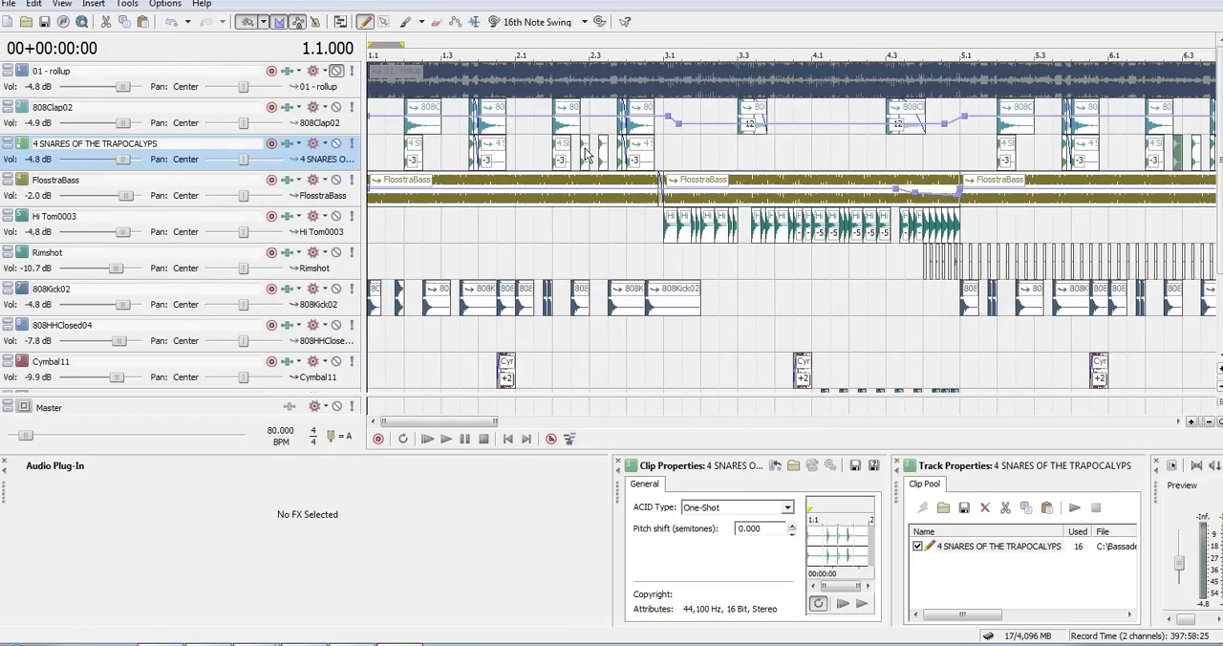
key("ctrl+shift+Down")
key("ctrl+shift+Down")
key("ctrl+shift+Down")
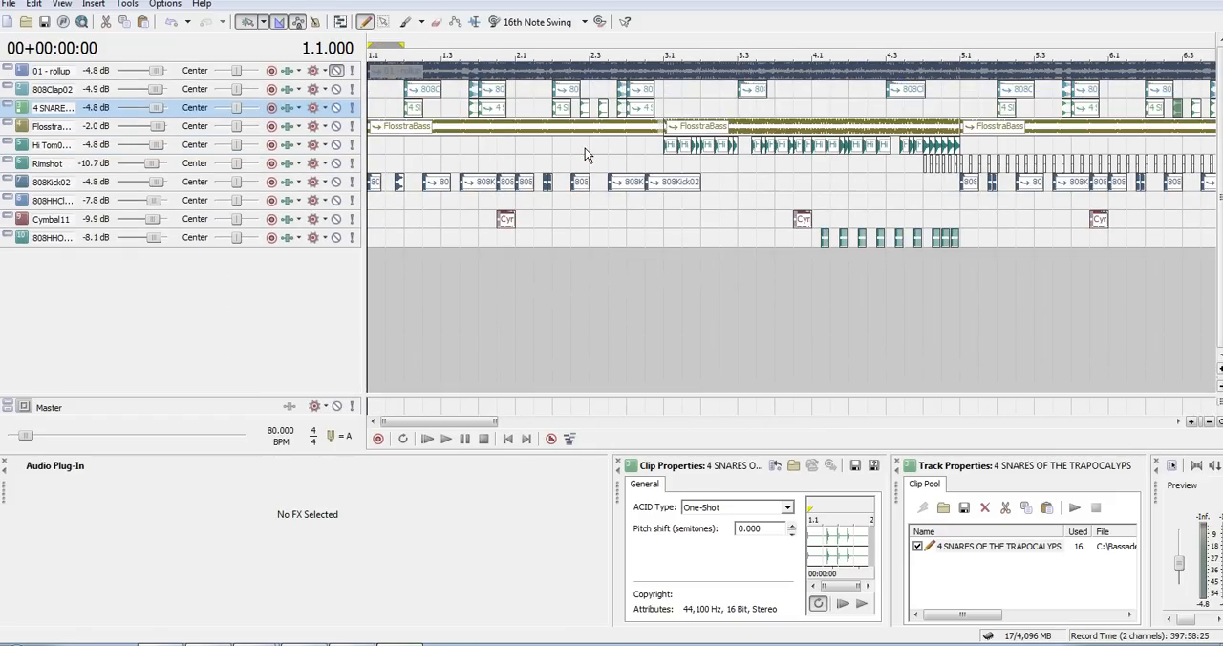
key("Down")
key("Down")
key("Down")
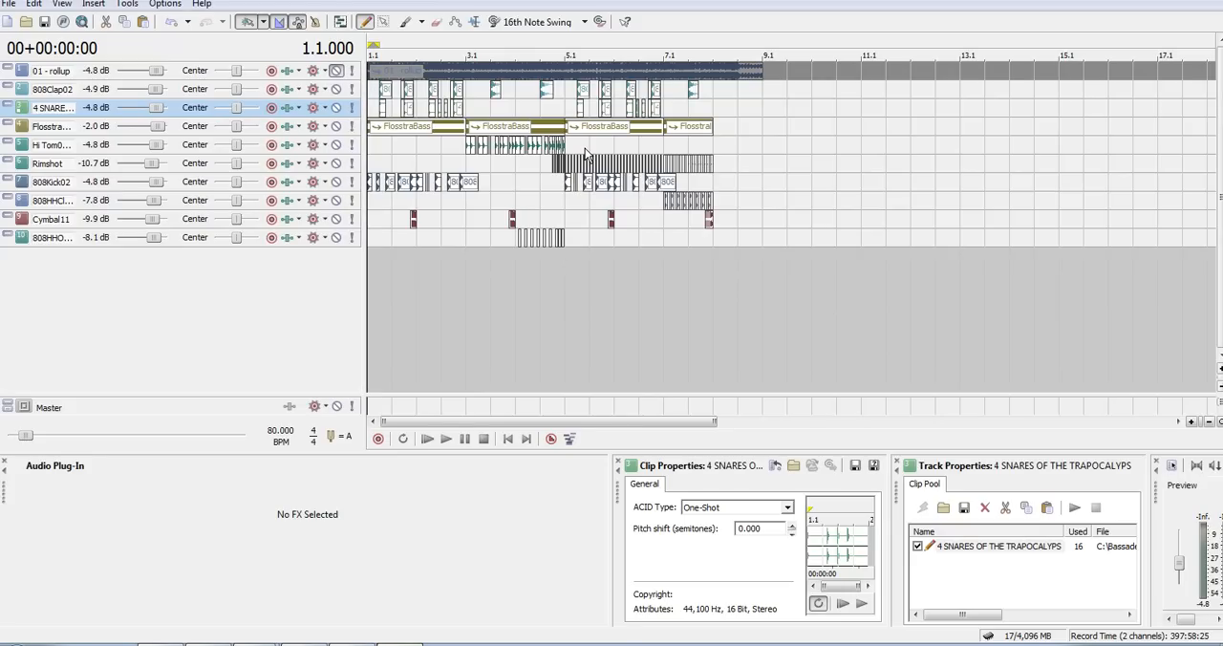
- Set the loop region from 8.1 to 9.1 and turn on loop playback
left_click_drag(724, 44, 758, 46)
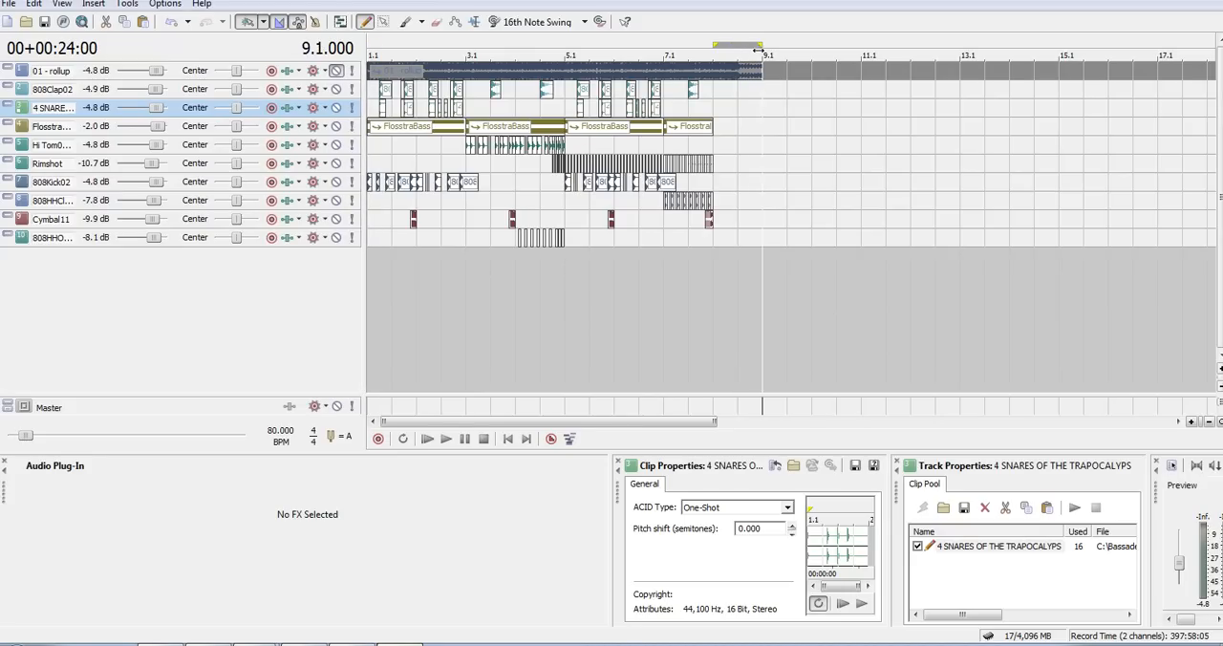
right_click(758, 46)
left_click(776, 78)
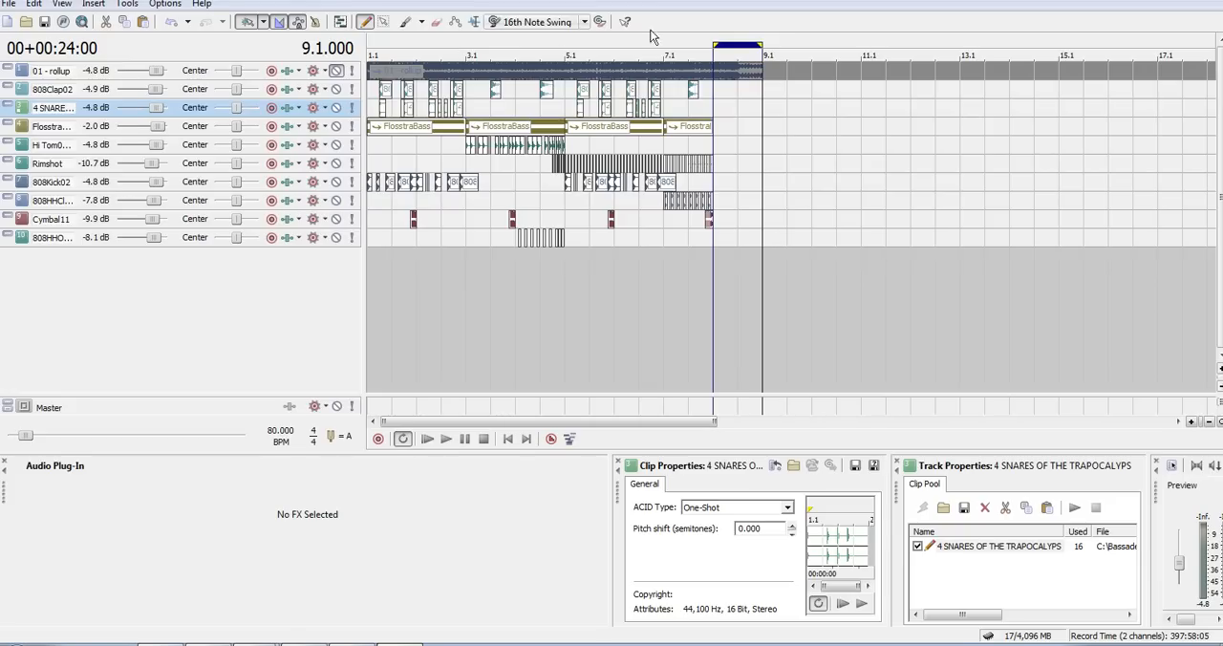
- Audition the 01 - rollup ending from 8.1, the arrangement from its start, and the ending again
key("space")
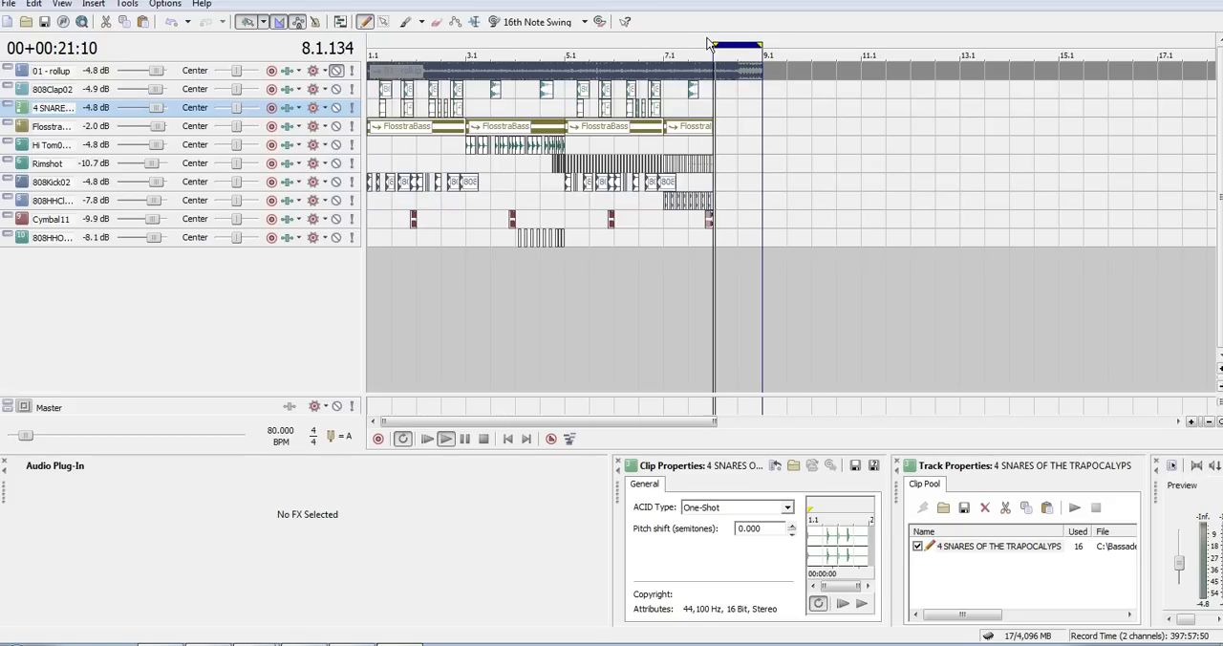
left_click(373, 43)
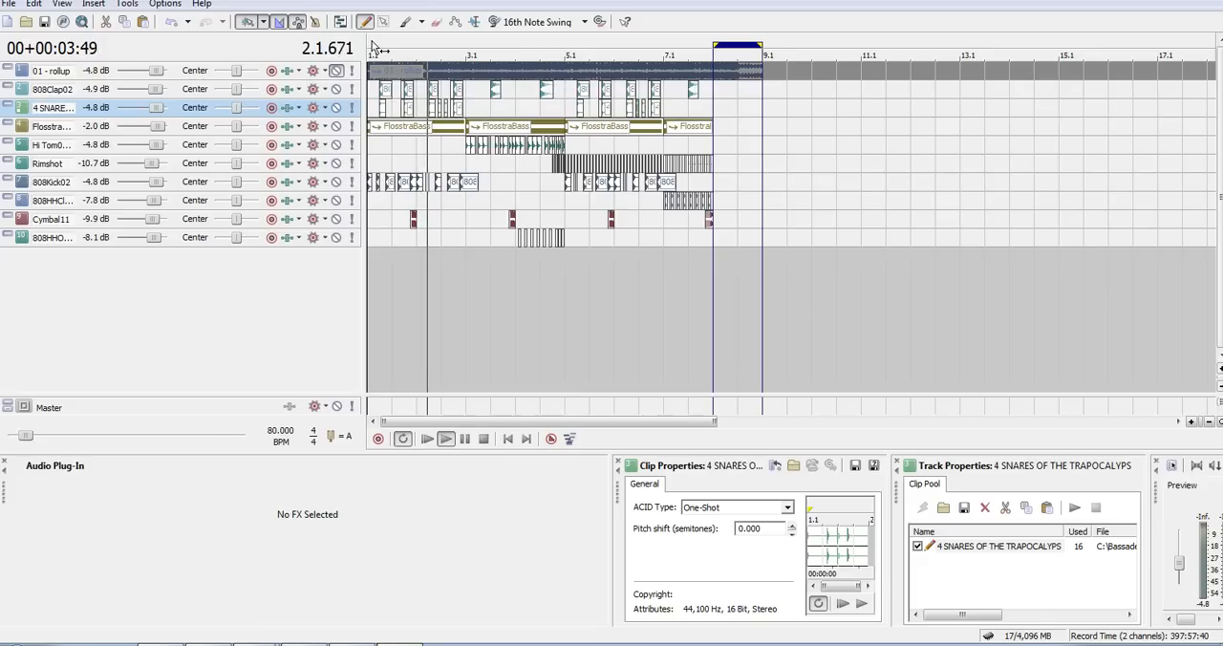
key("space")
left_click(714, 41)
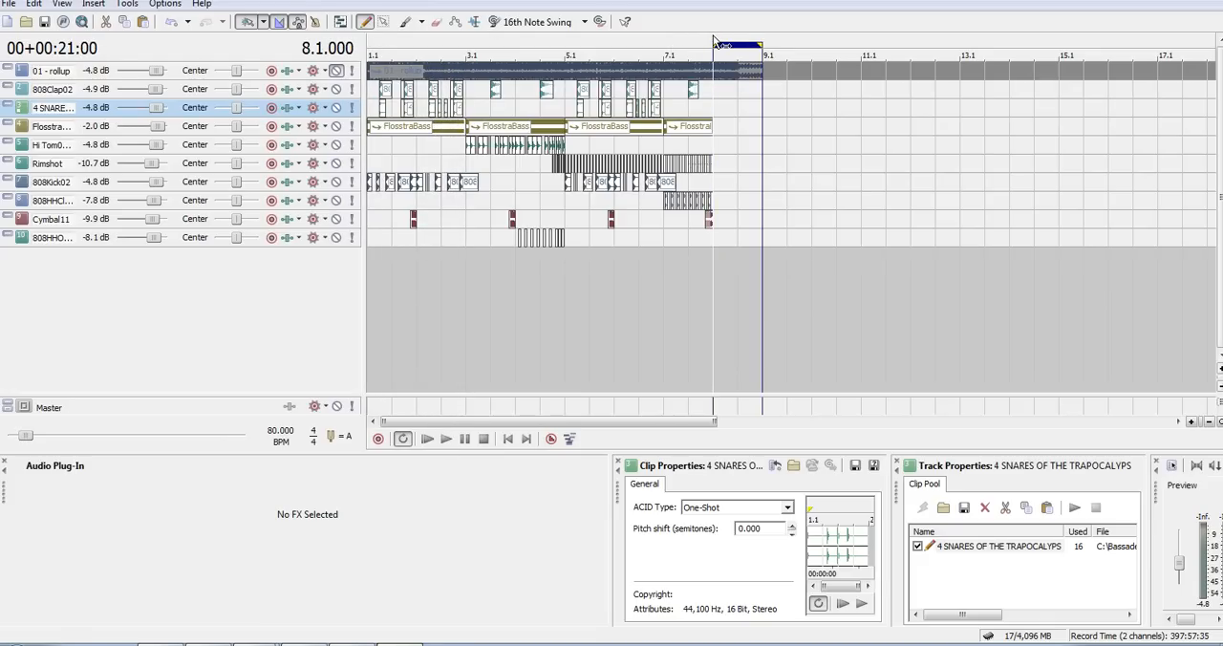
key("space")
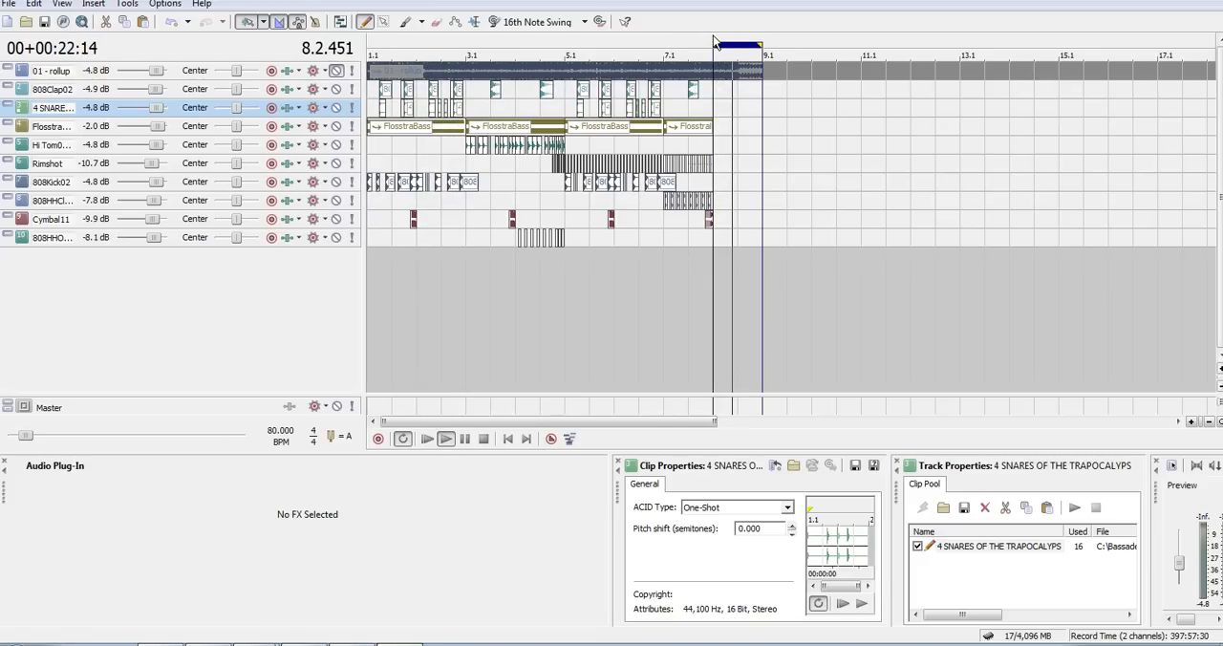
key("space")
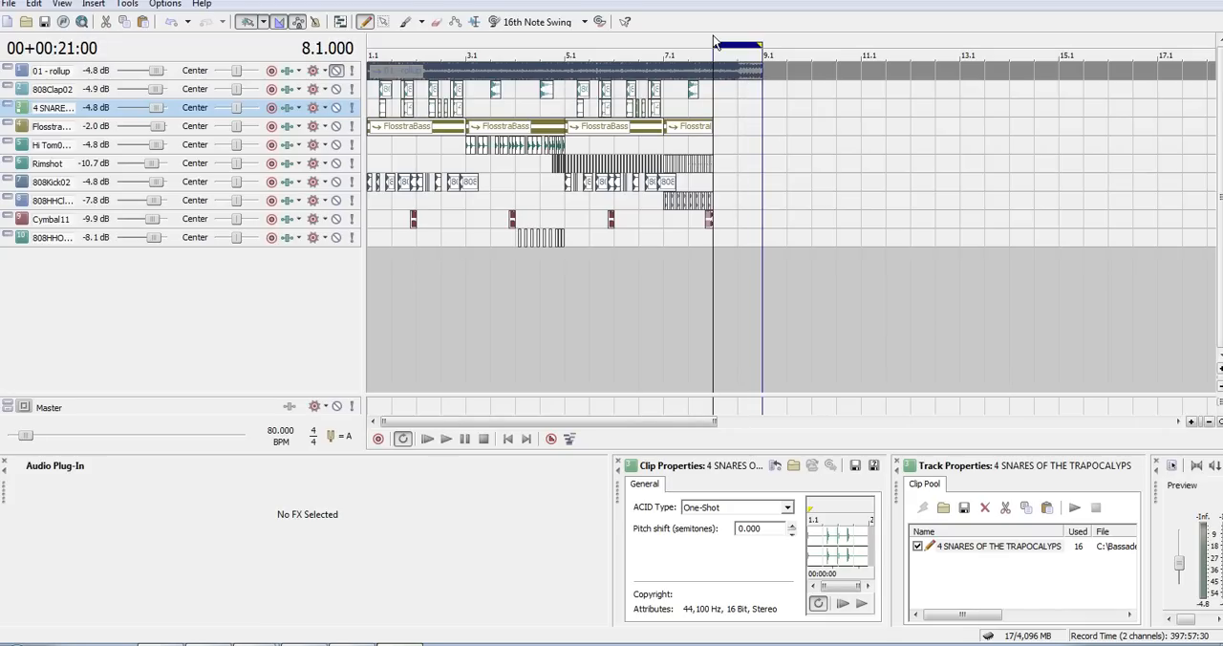
- Turn off loop playback and return the playback position to the start of the arrangement
right_click(713, 38)
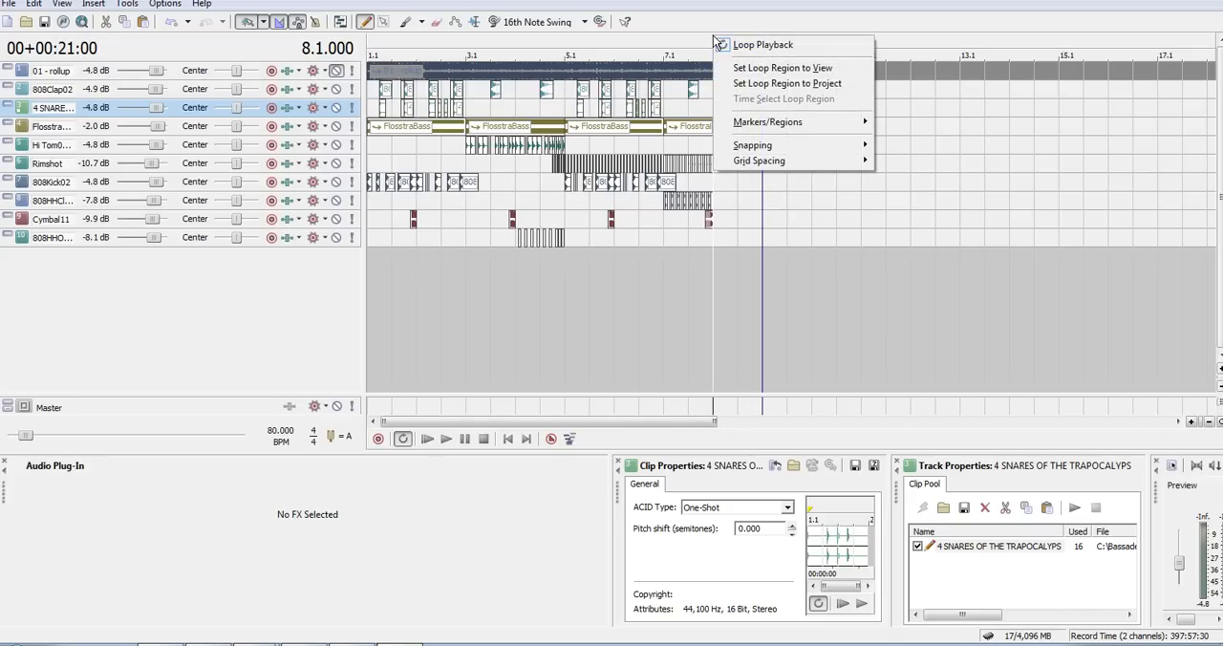
left_click(726, 44)
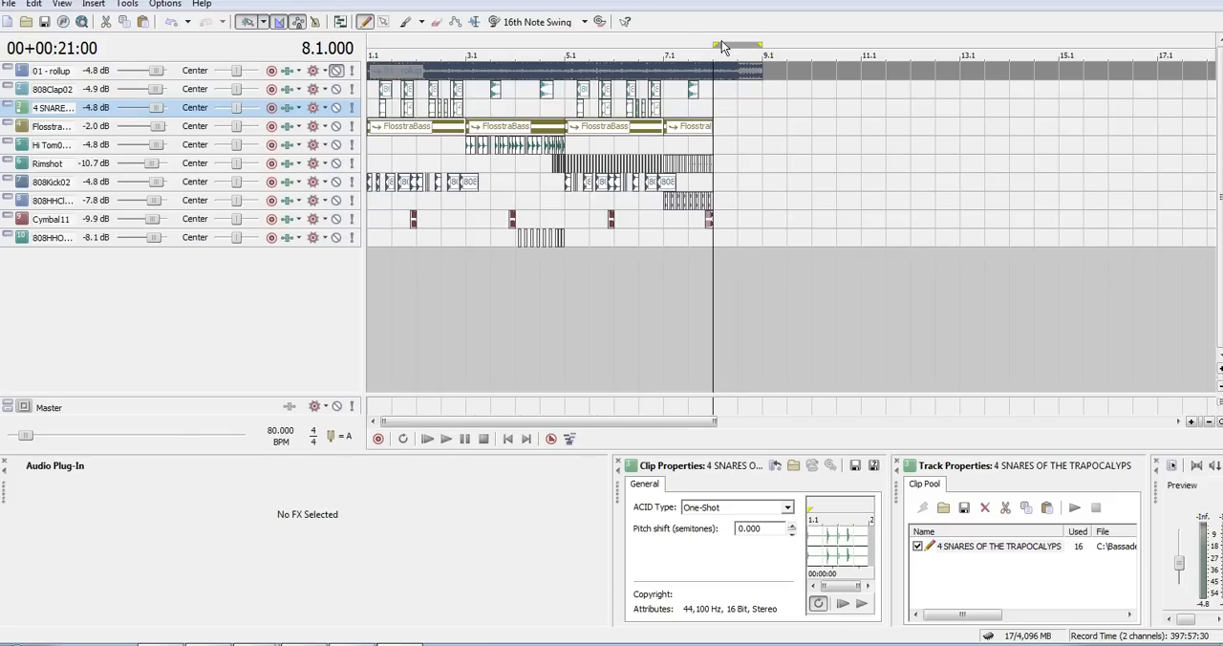
key("ctrl+Home")
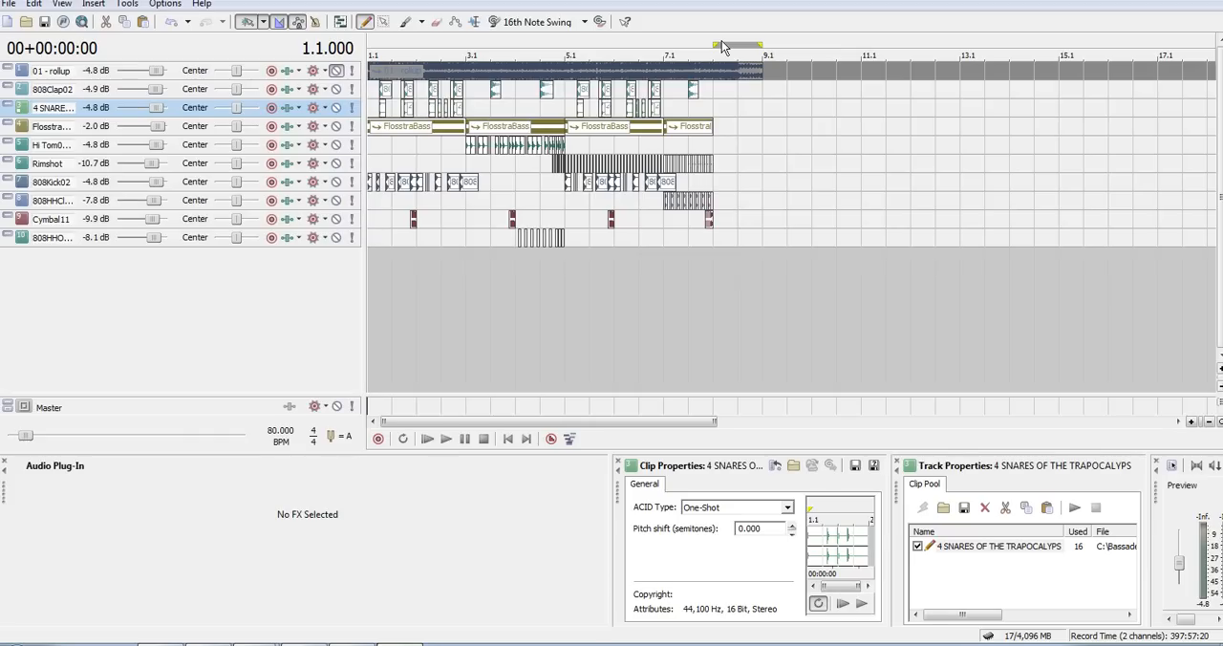
- Examine the clips and envelopes on all tracks in close detail, and the overall layout of the whole arrangement
key("ctrl+shift+Up")
key("ctrl+shift+Up")
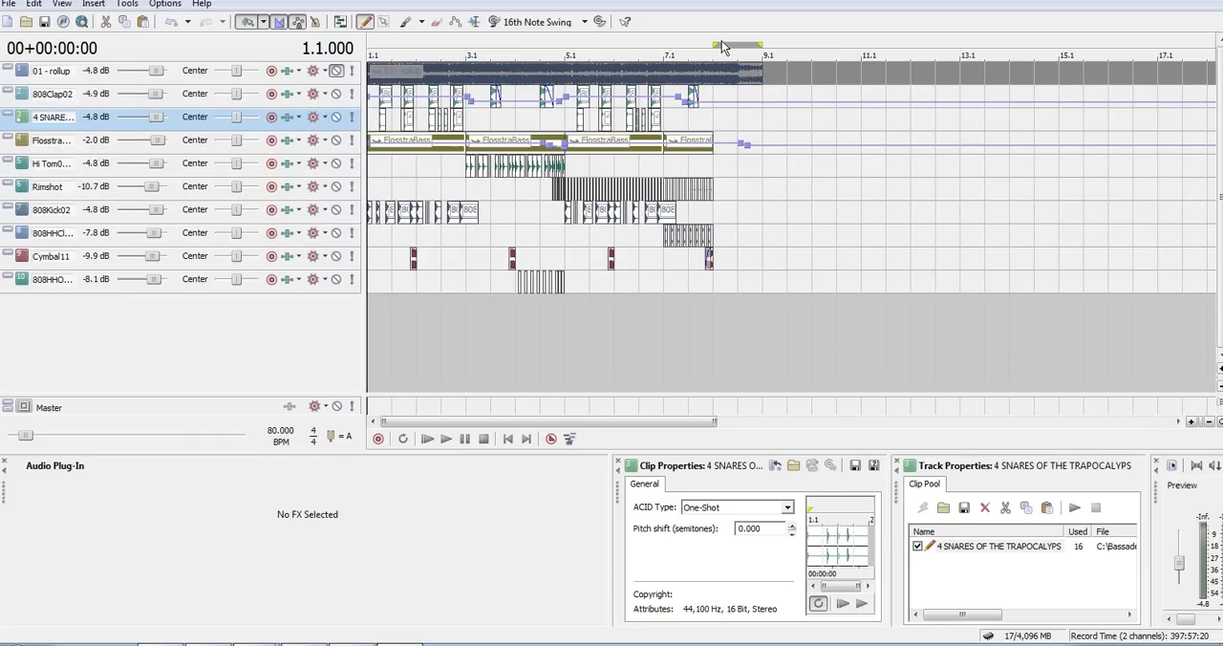
key("Up")
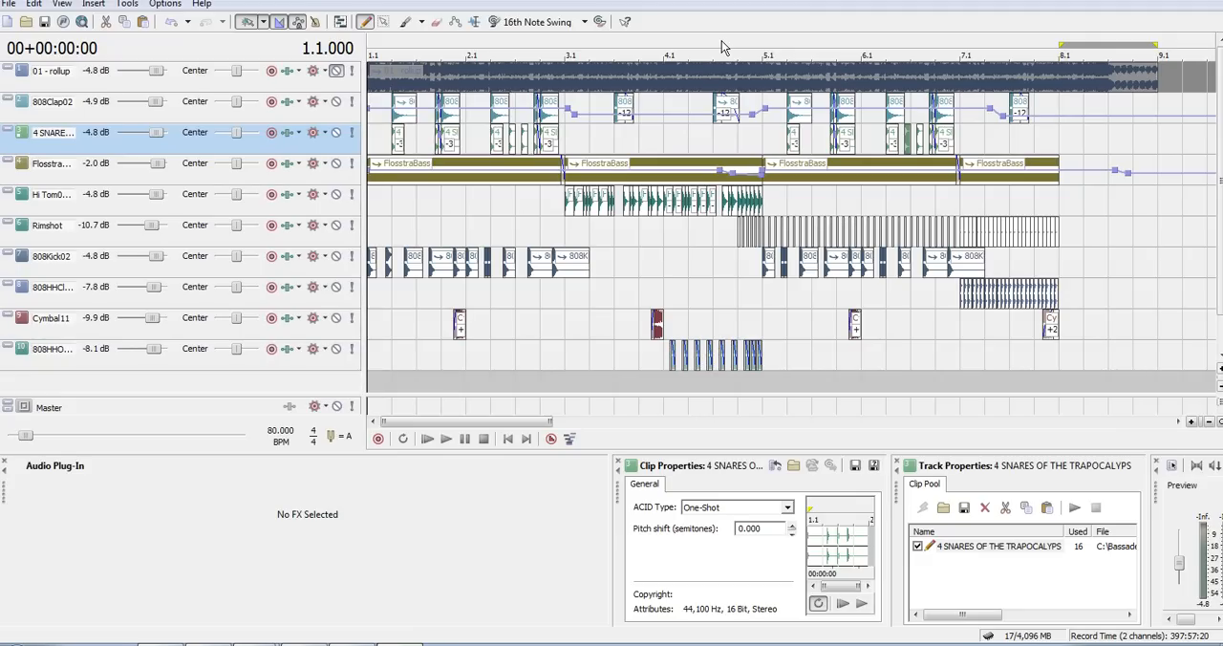
key("shift+Down")
key("shift+Down")
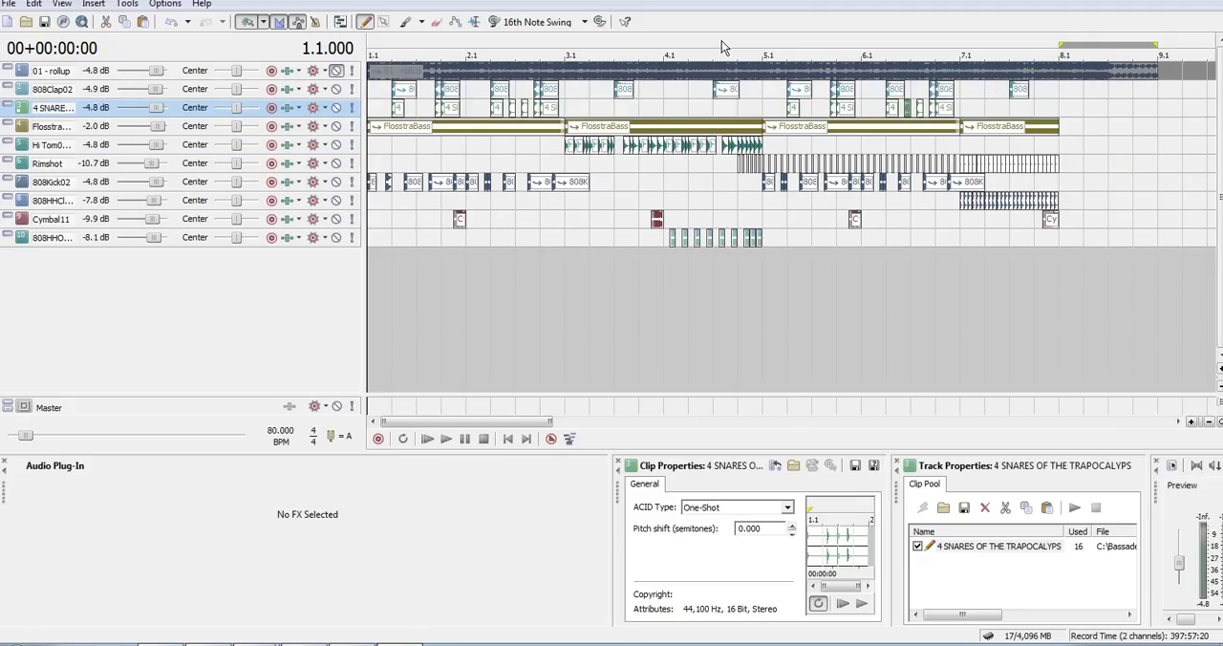
key("Down")
key("Down")
key("Down")
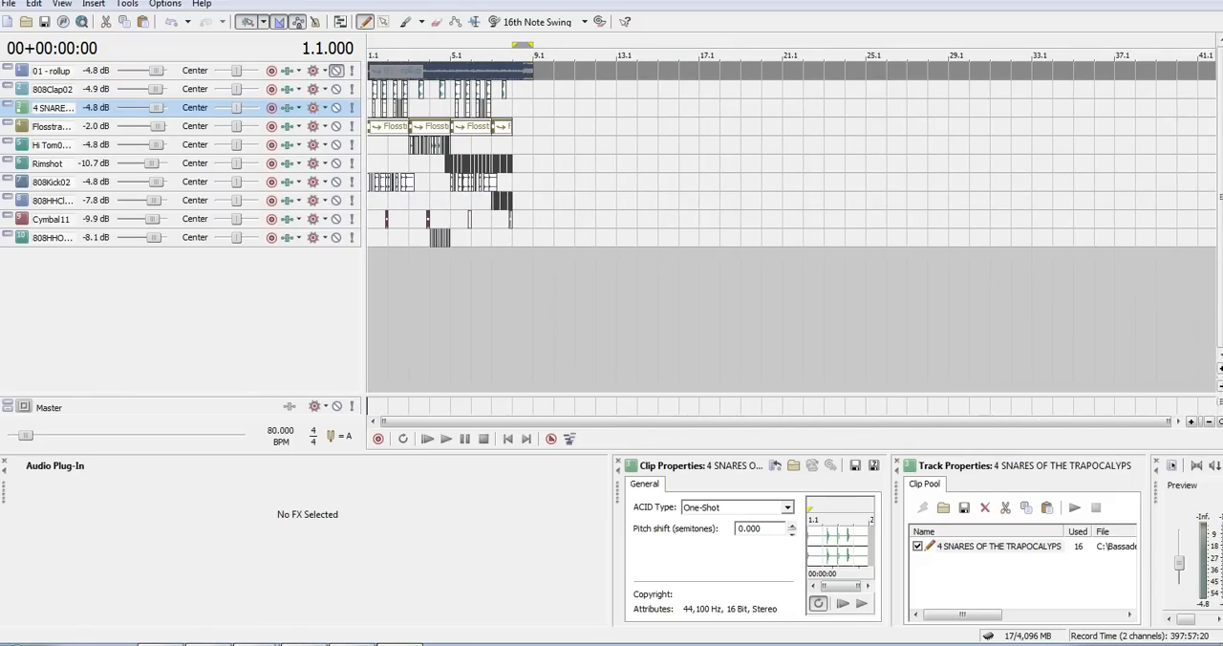
mouse_move(352, 645)
left_click(1097, 645)
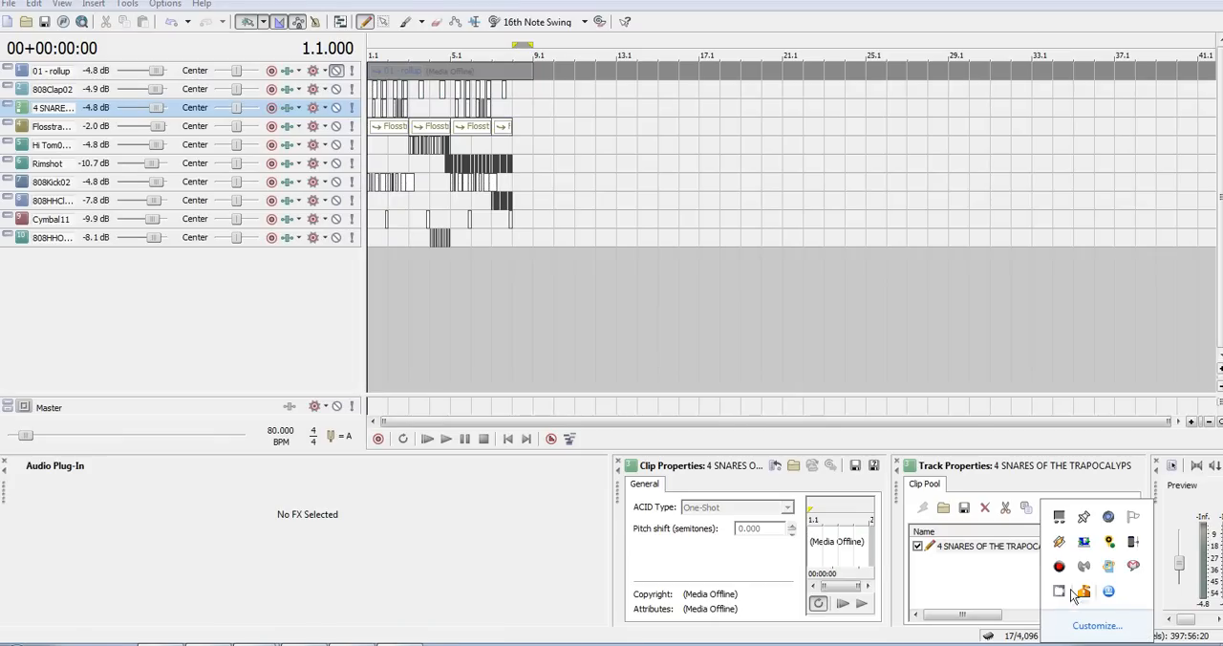